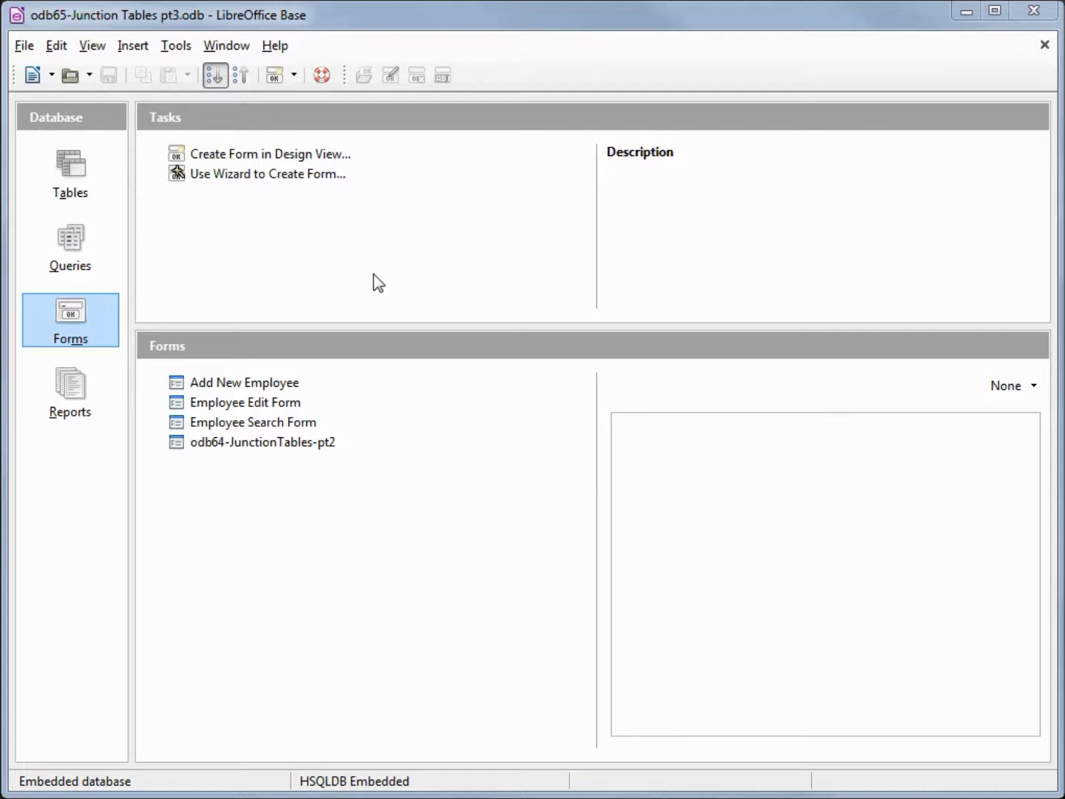
# - Copy the odb64-JunctionTables-pt2 form and paste it as odb65-JunctionTables-pt3
pyautogui.rightClick(234, 450)
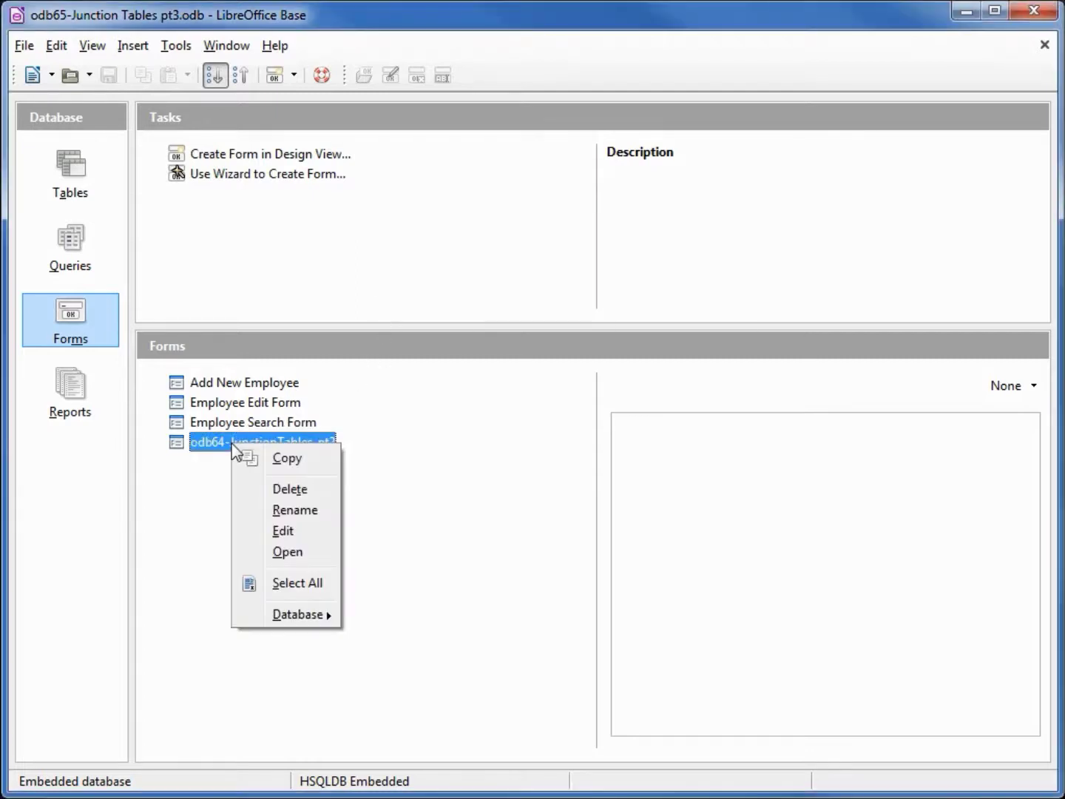
pyautogui.click(246, 459)
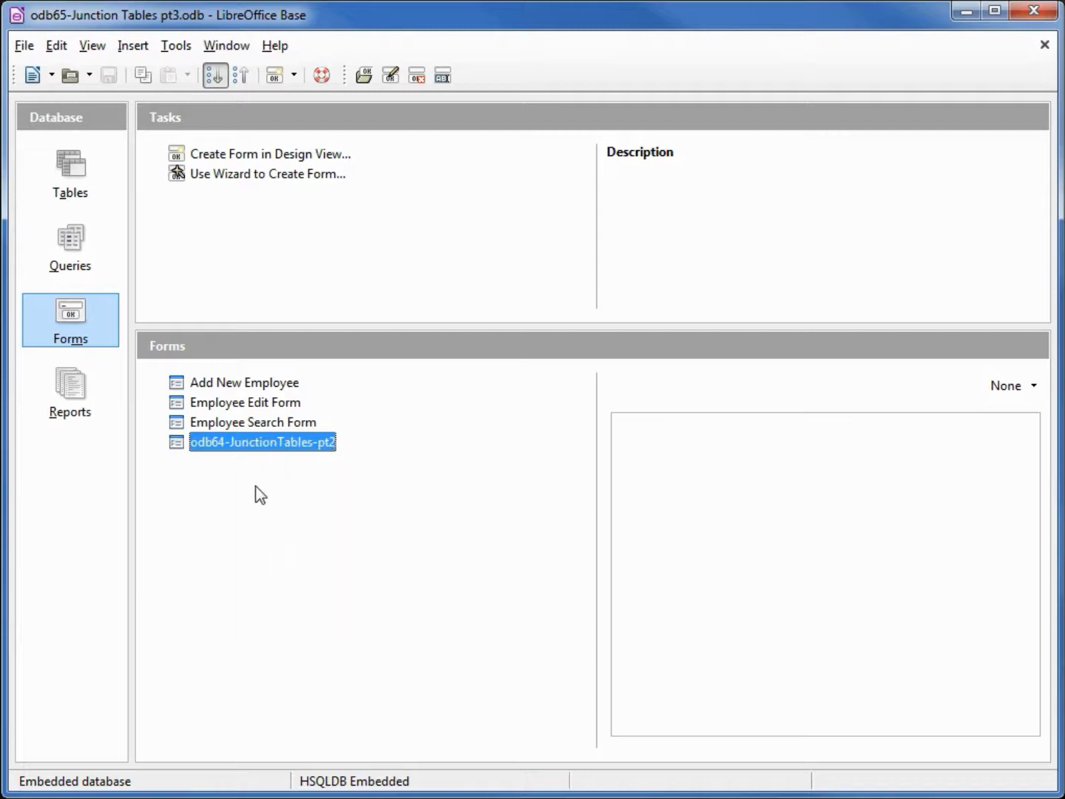
pyautogui.rightClick(252, 494)
pyautogui.click(295, 508)
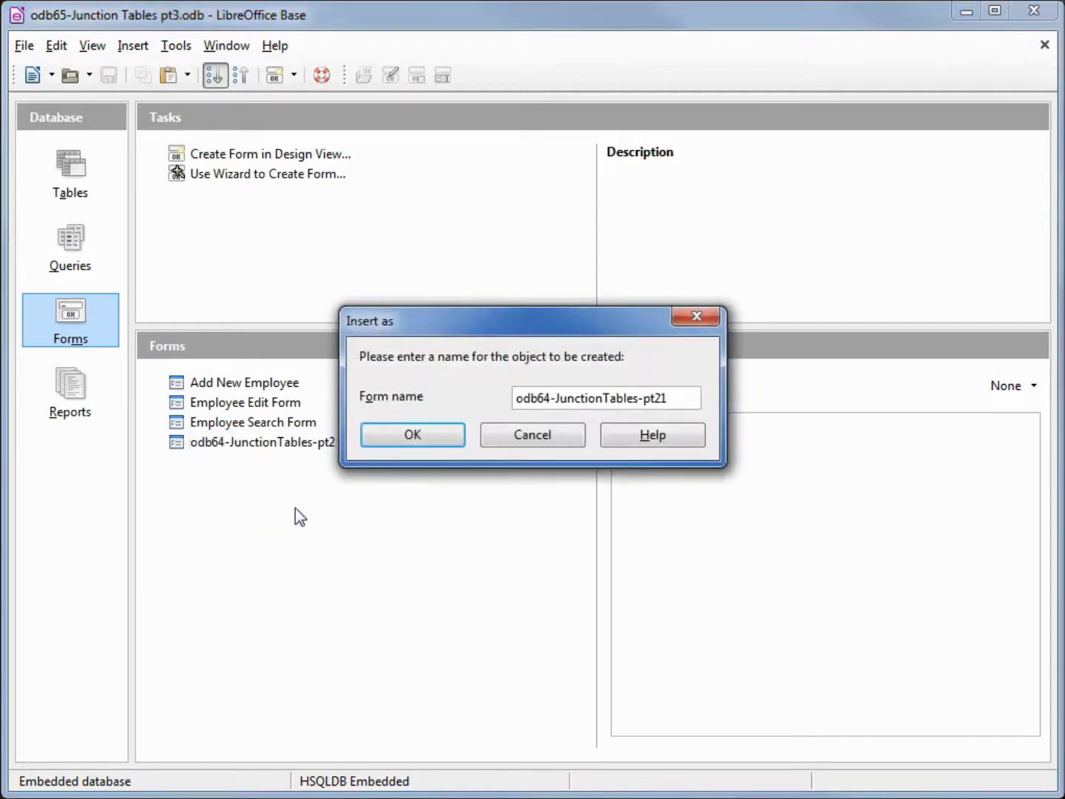
pyautogui.click(543, 397)
pyautogui.press('Delete')
pyautogui.write('5')
pyautogui.press('BackSpace')
pyautogui.write('3')
pyautogui.click(412, 435)
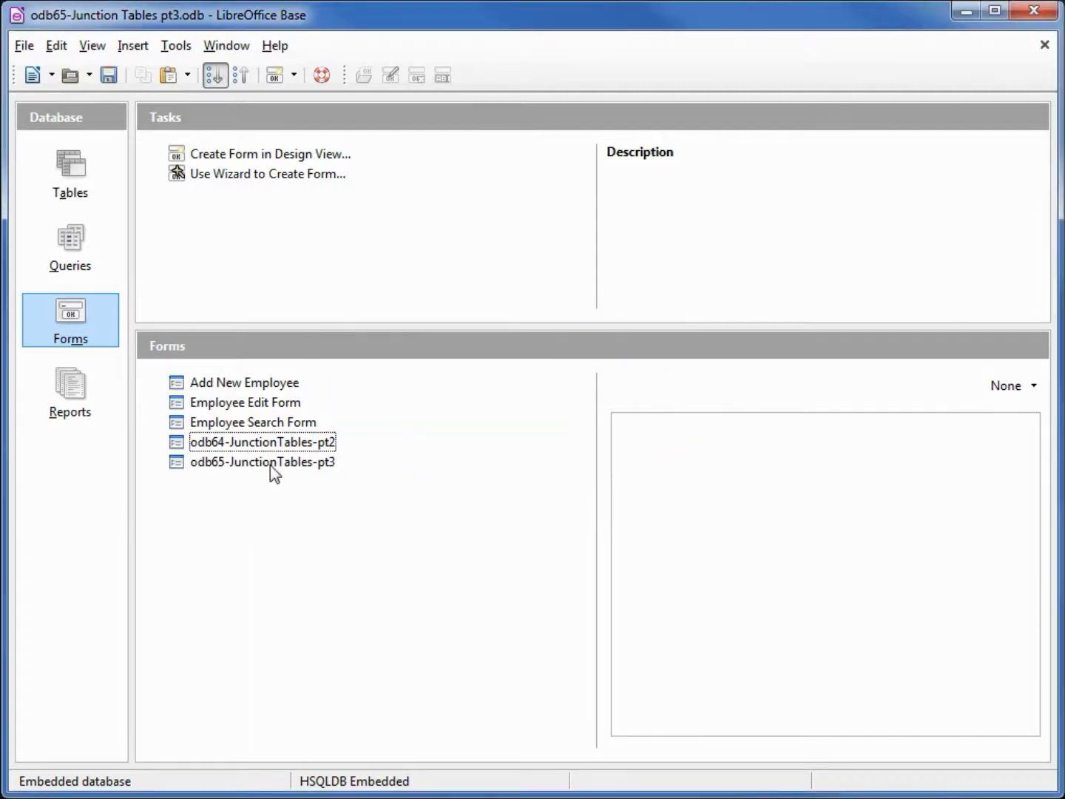
pyautogui.rightClick(272, 471)
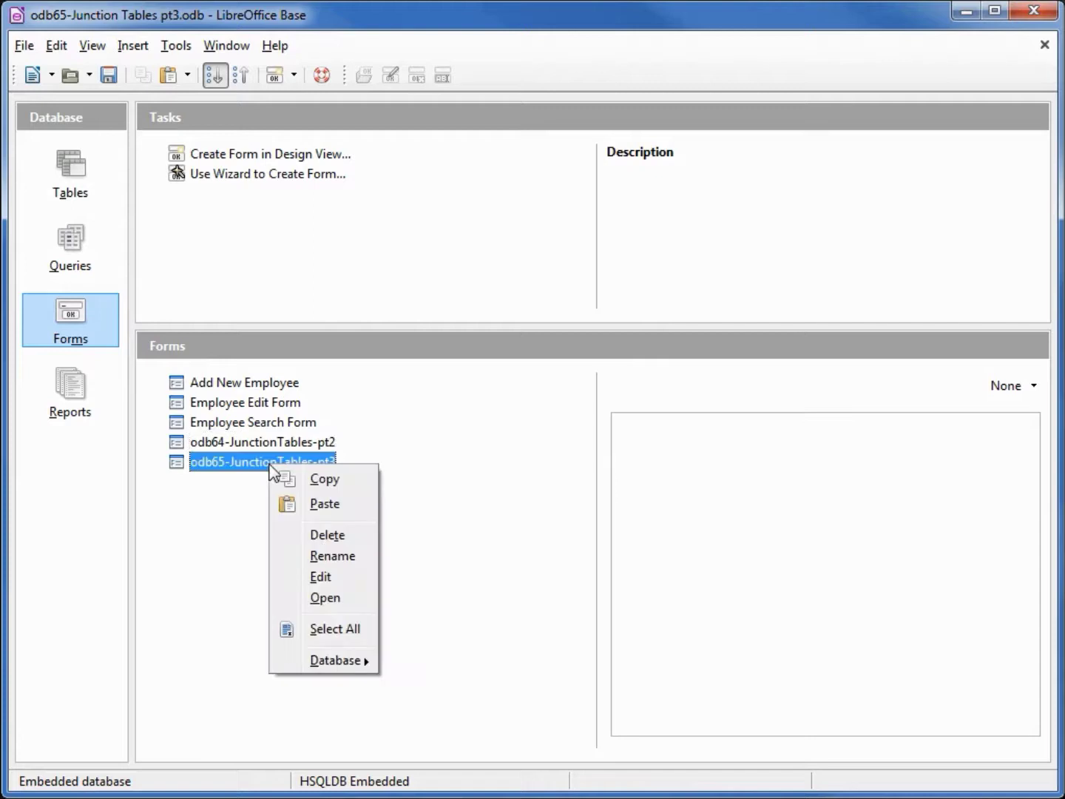
# - Open odb65-JunctionTables-pt3 in design mode and show its Form Navigator
pyautogui.click(331, 582)
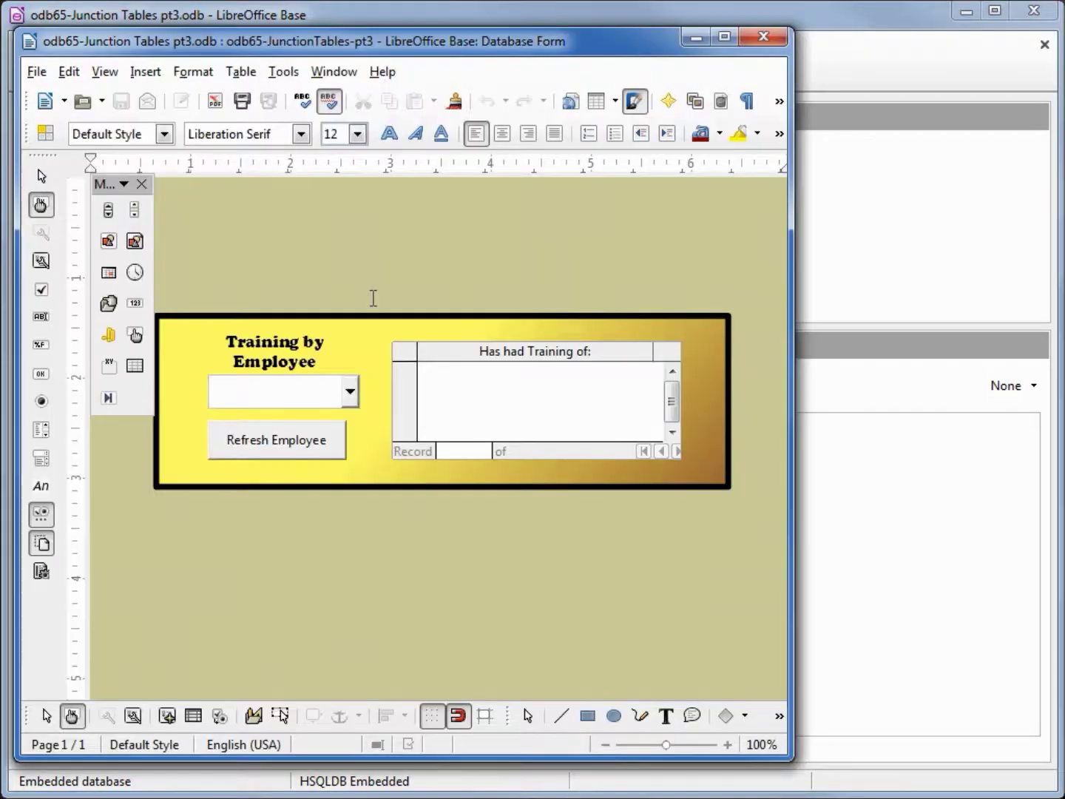
pyautogui.click(167, 716)
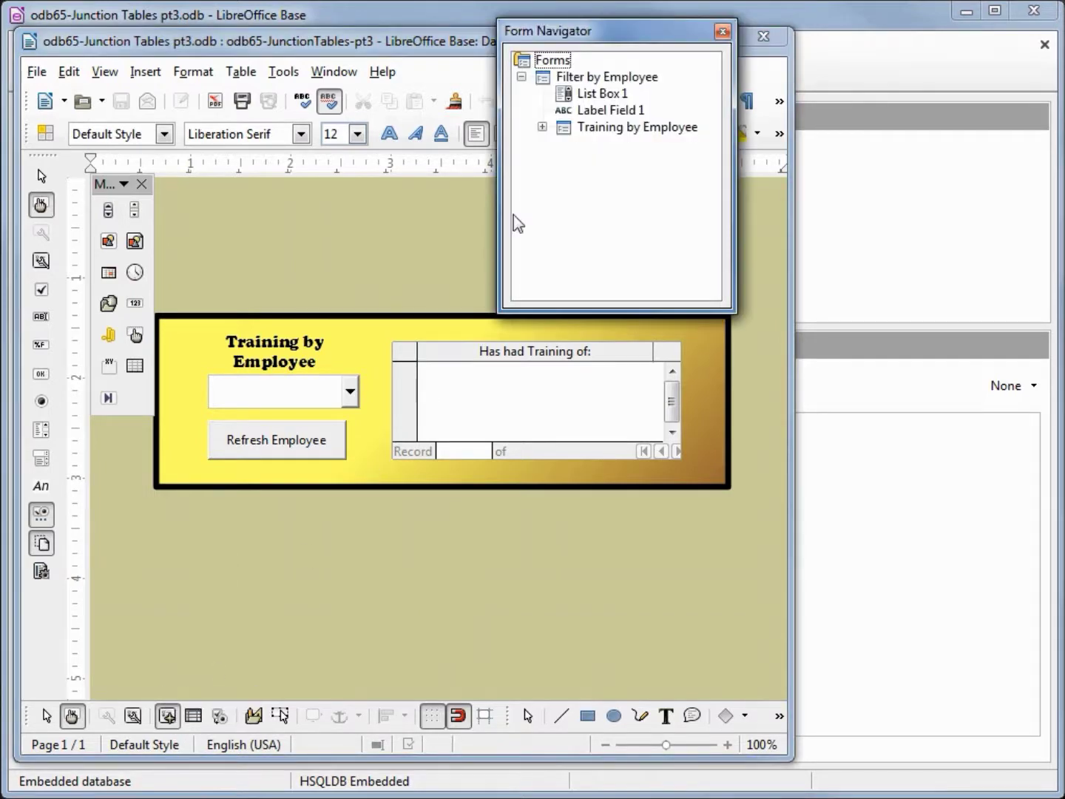
pyautogui.rightClick(553, 65)
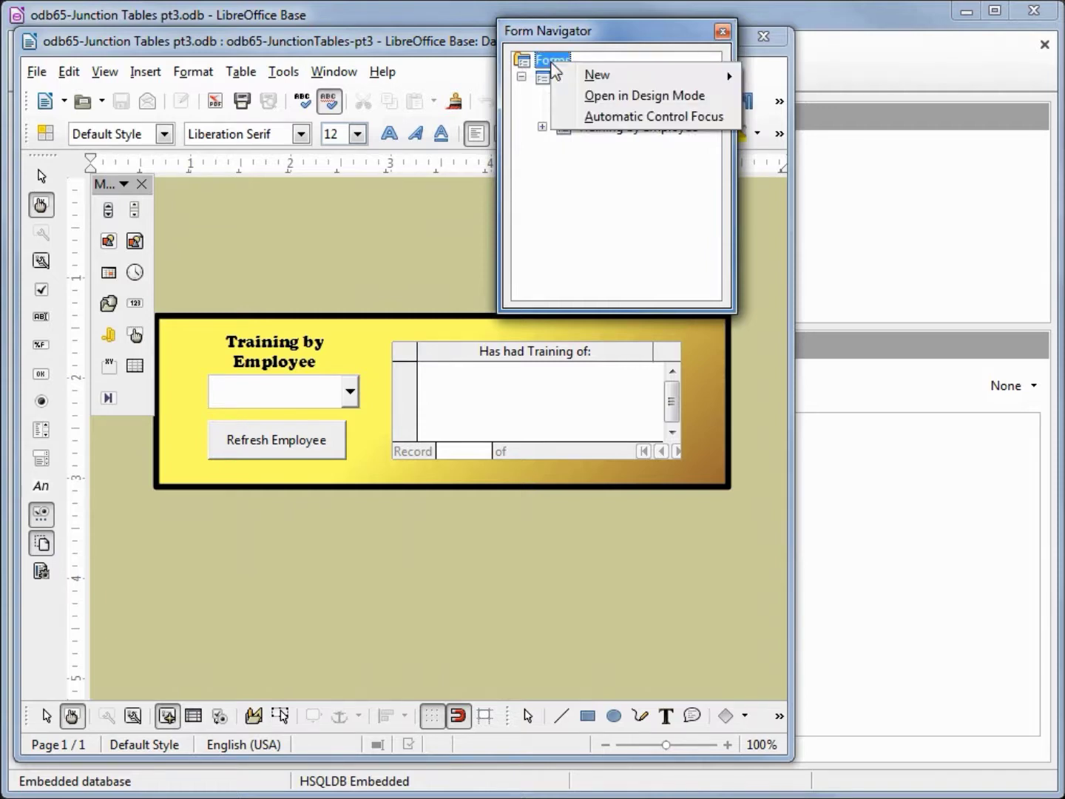
# - Add a new top-level form and name it Filter by Training
pyautogui.moveTo(598, 77)
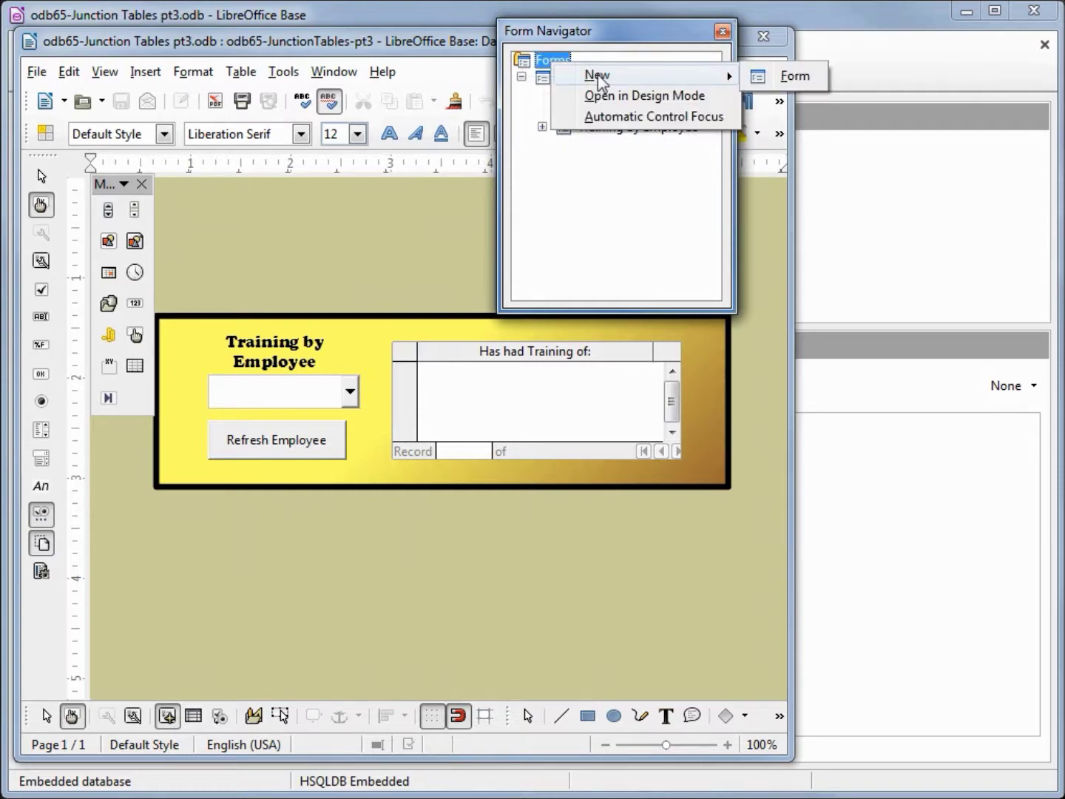
pyautogui.click(787, 76)
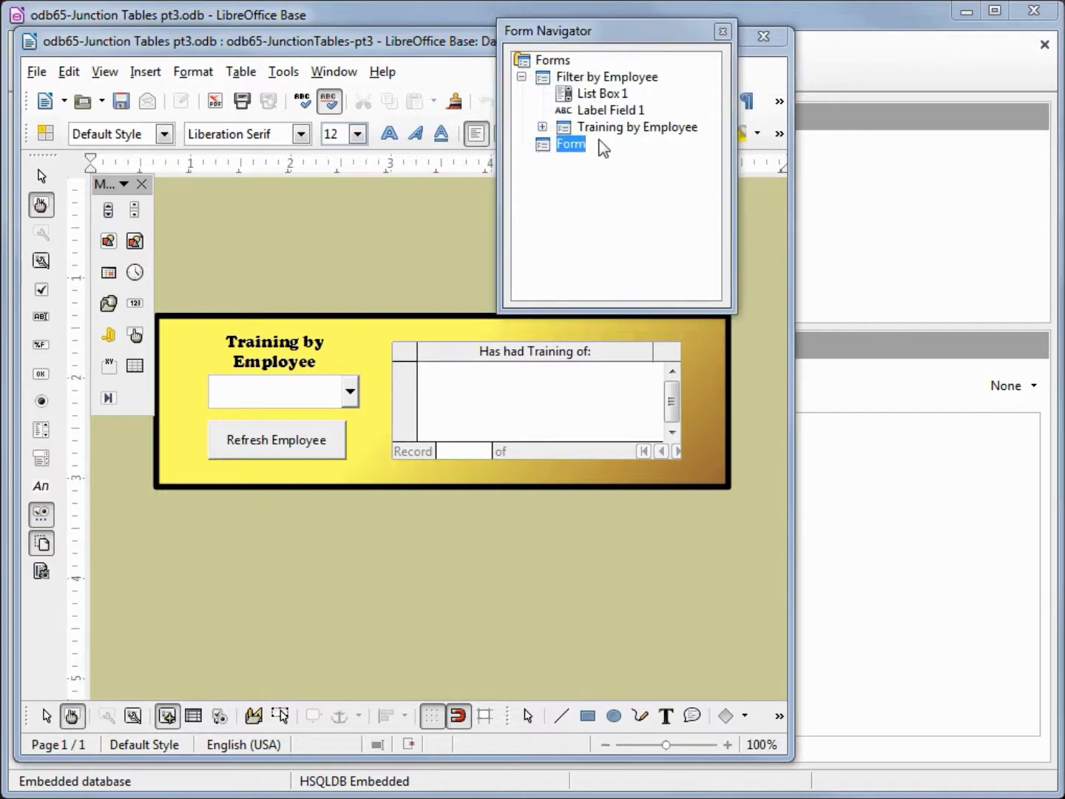
pyautogui.rightClick(566, 150)
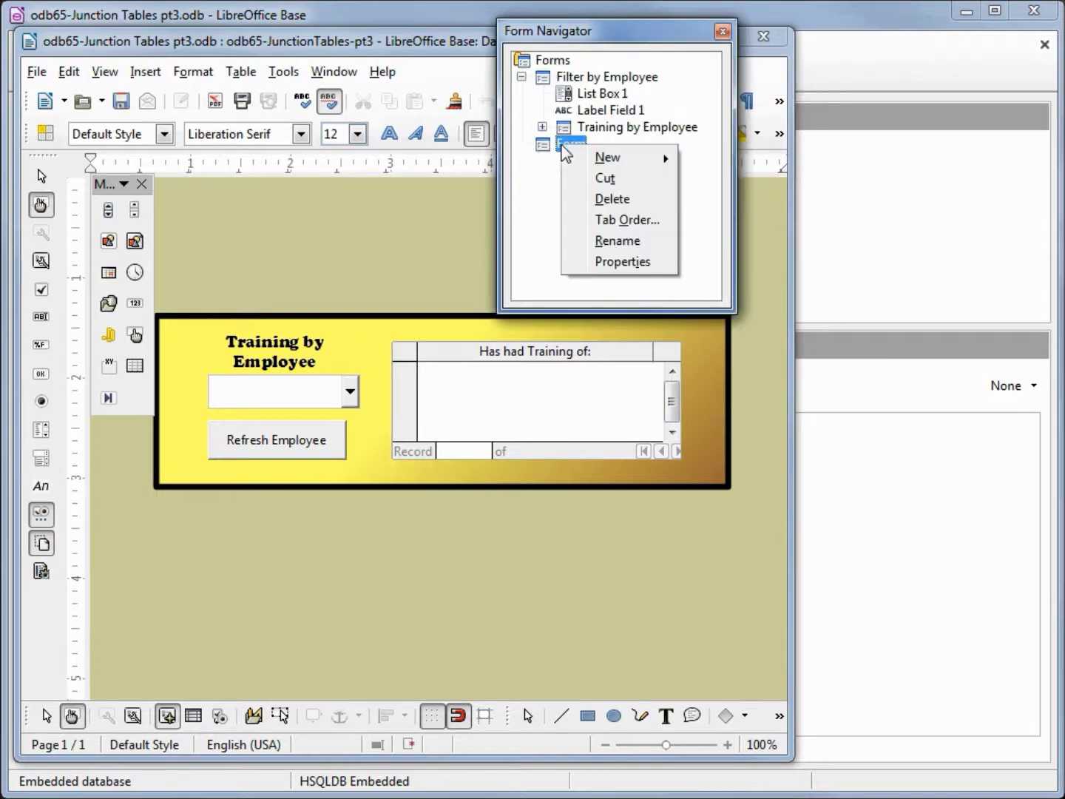
pyautogui.click(622, 262)
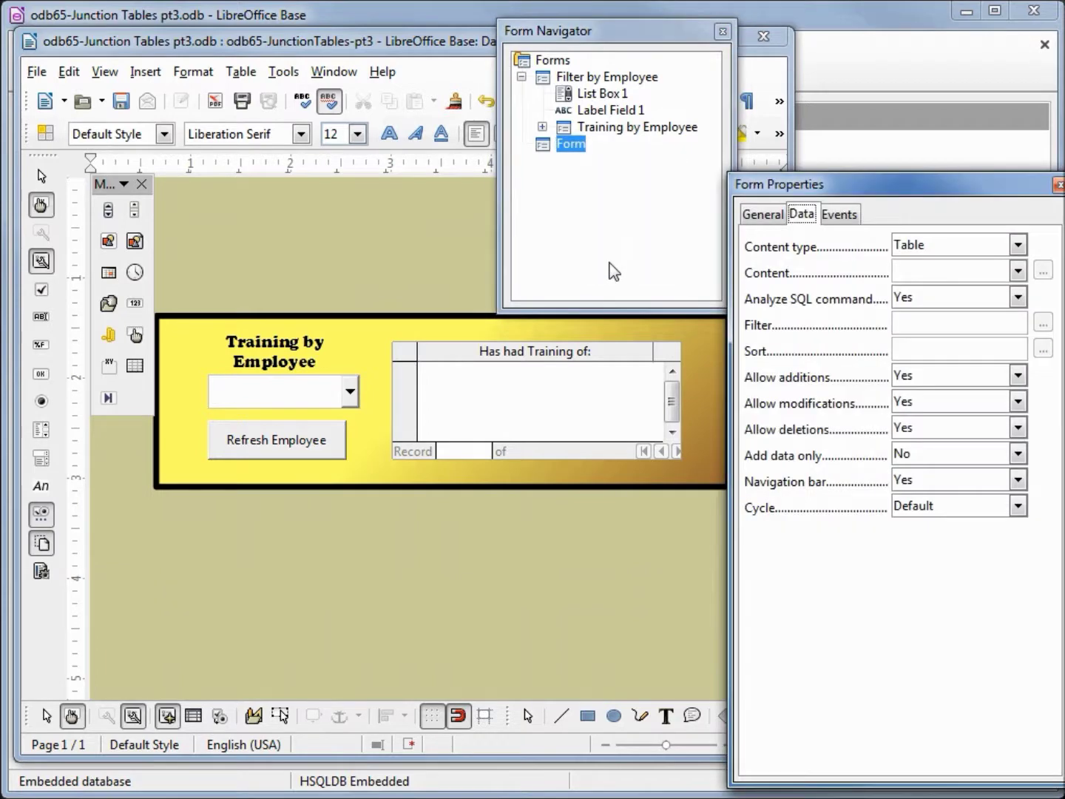
pyautogui.click(762, 216)
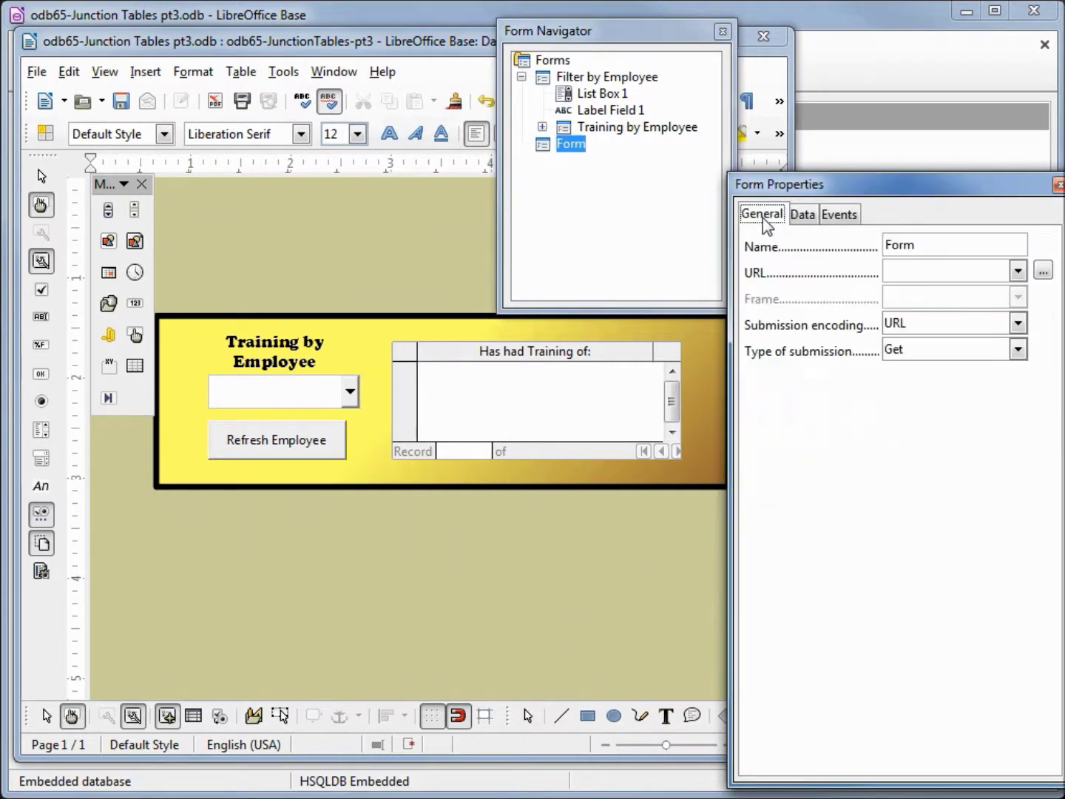
pyautogui.doubleClick(936, 245)
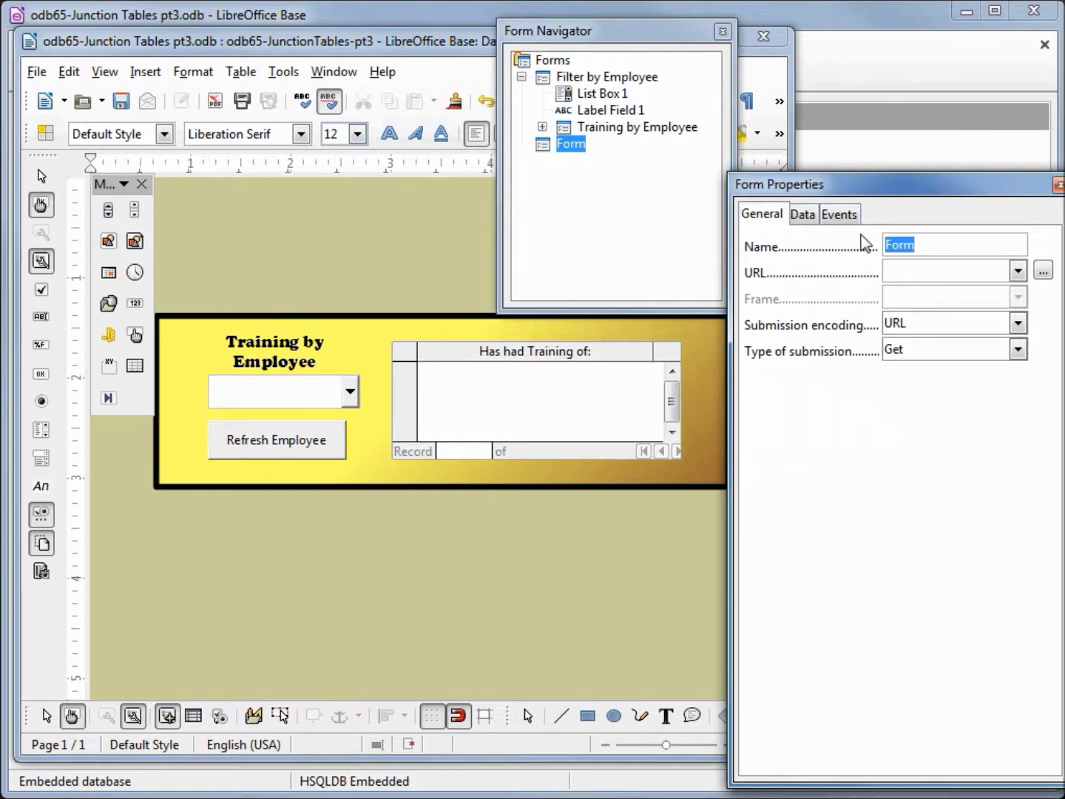
pyautogui.write('Filter by Training')
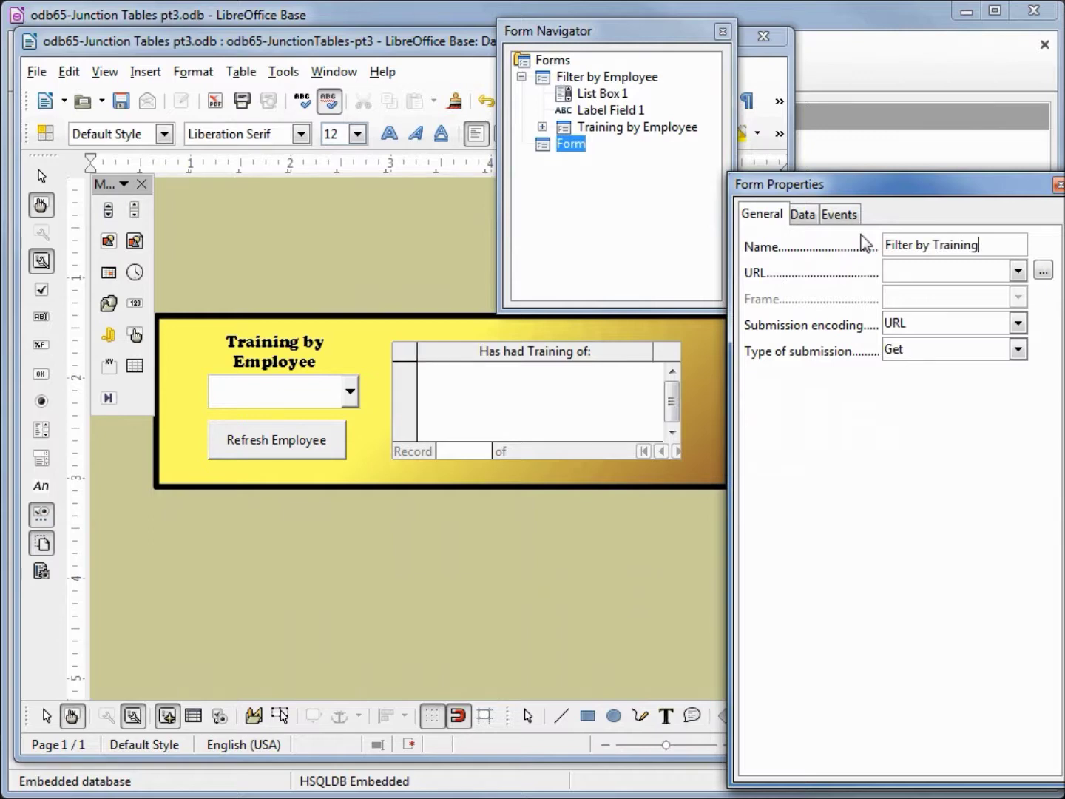
# - Set the Filter by Training form's content to the tbl_JunctionFilter table
pyautogui.click(808, 216)
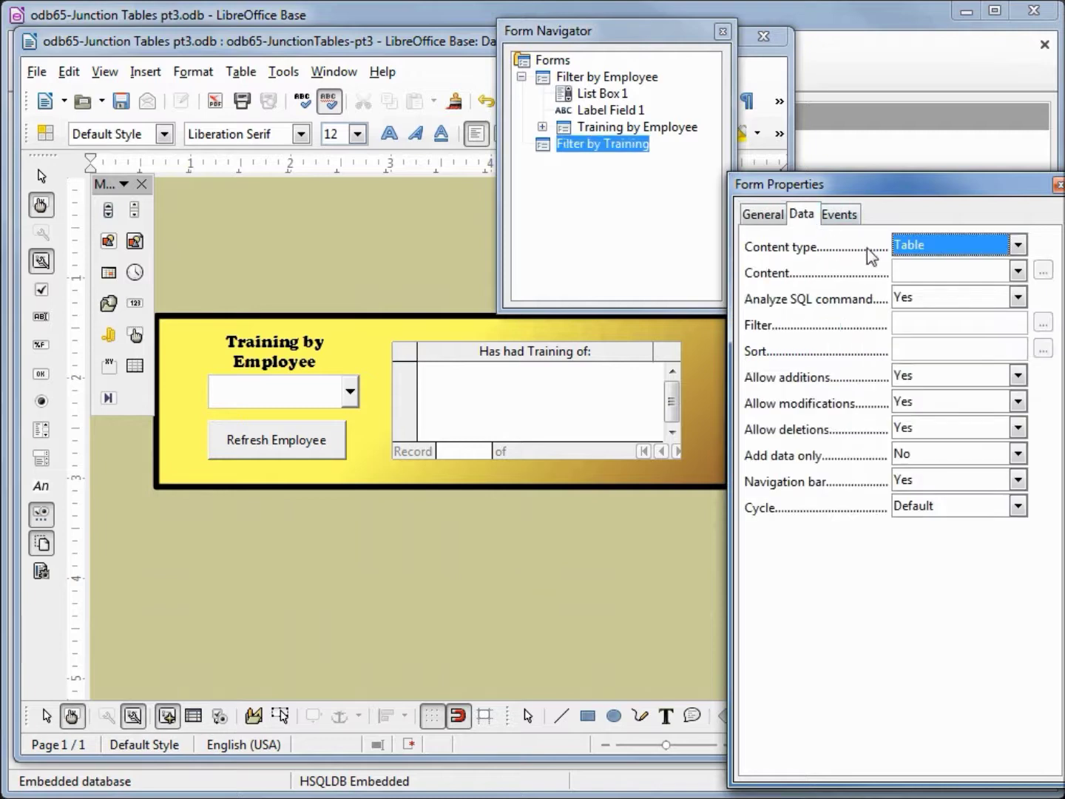
pyautogui.click(1019, 271)
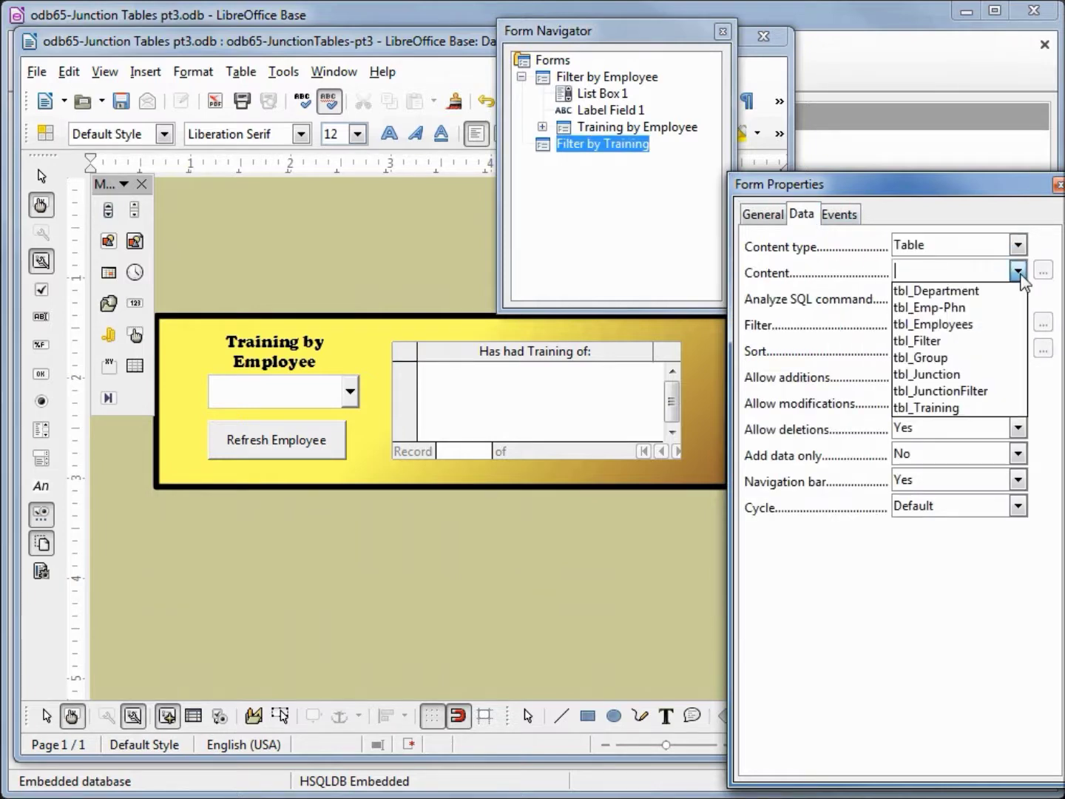
pyautogui.click(989, 397)
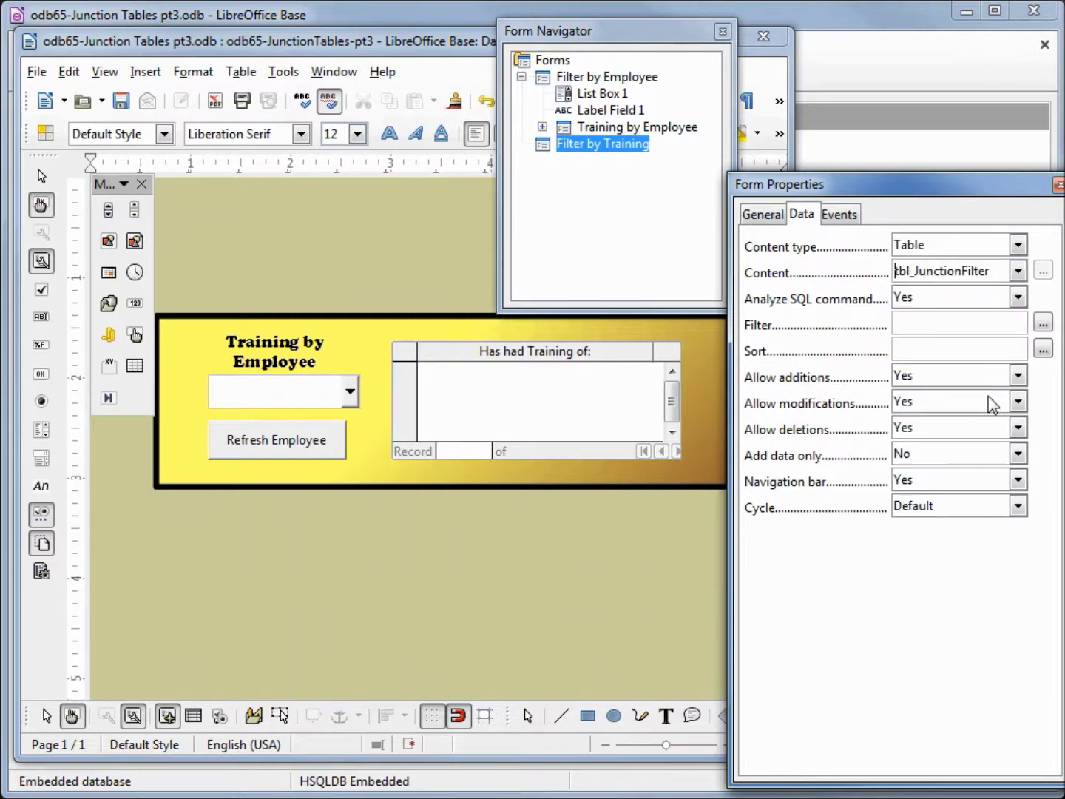
pyautogui.click(600, 146)
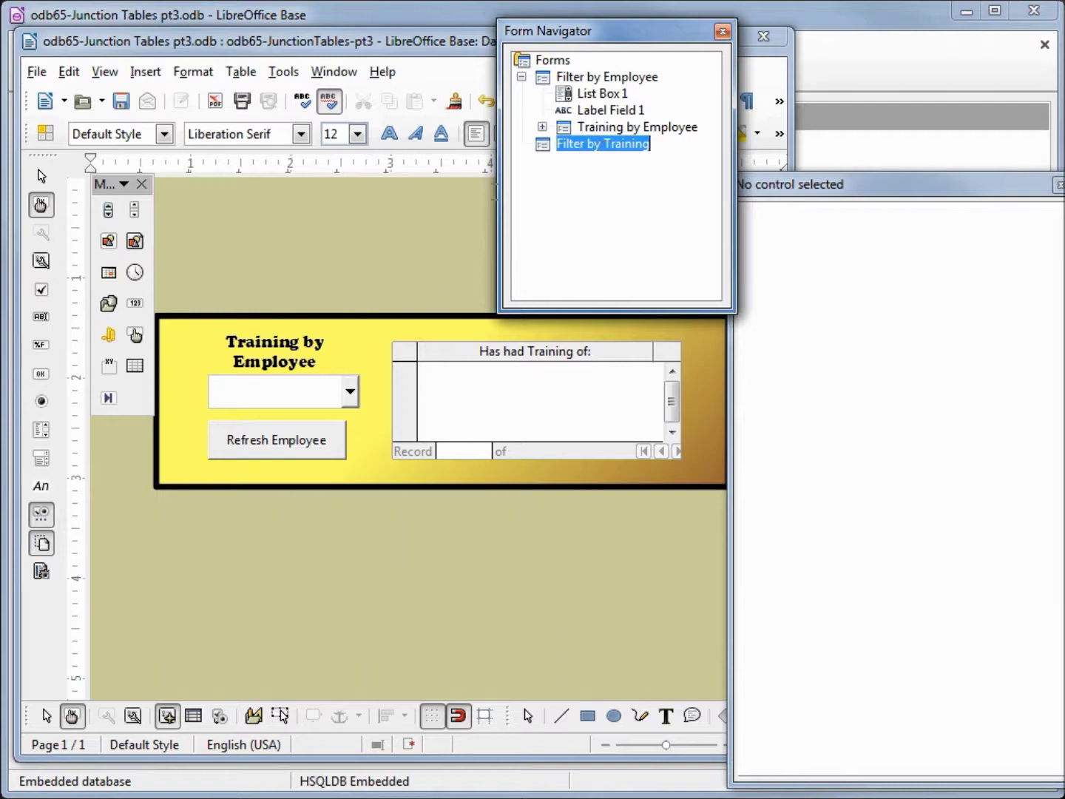
# - Draw a list box bound to fltTrnID with Sql as its list contents type
pyautogui.click(42, 430)
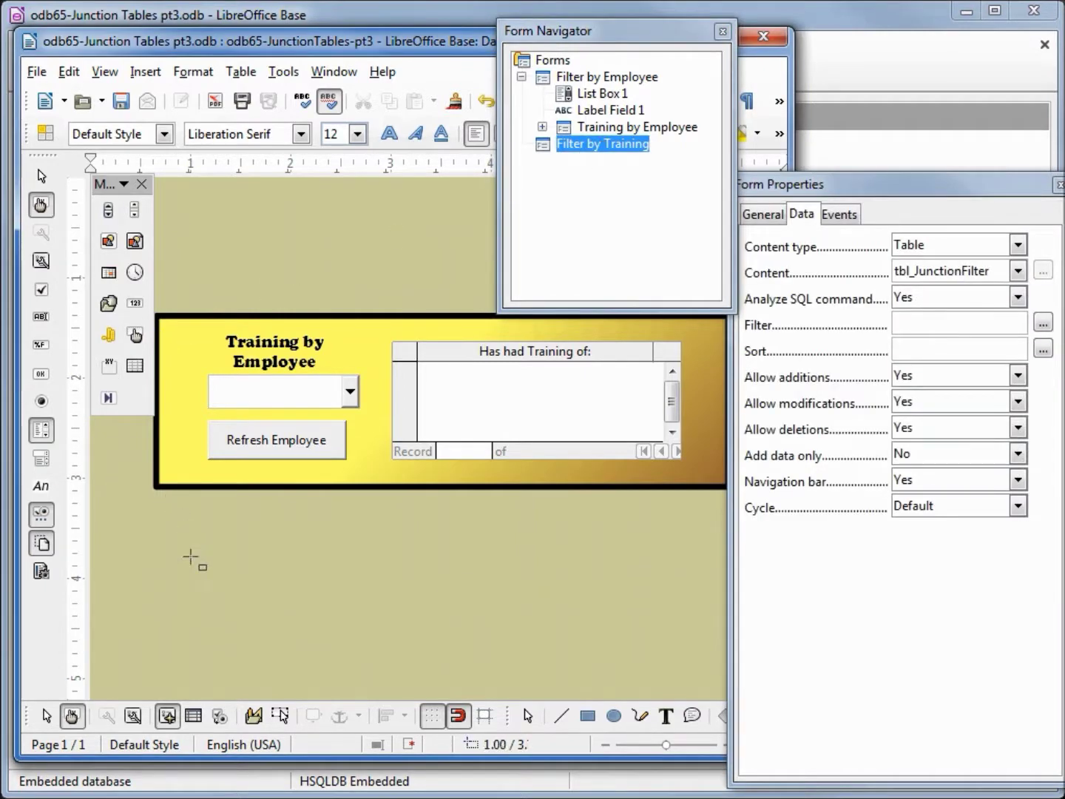
pyautogui.moveTo(197, 564); pyautogui.dragTo(334, 599)
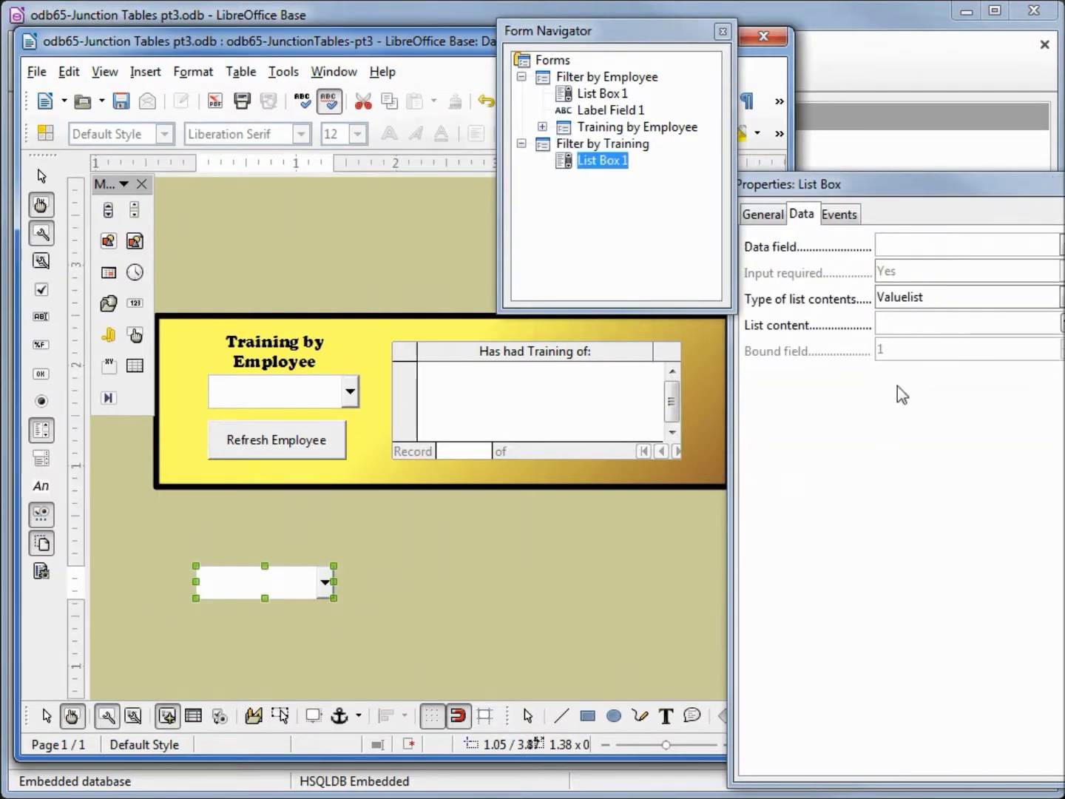
pyautogui.click(1061, 245)
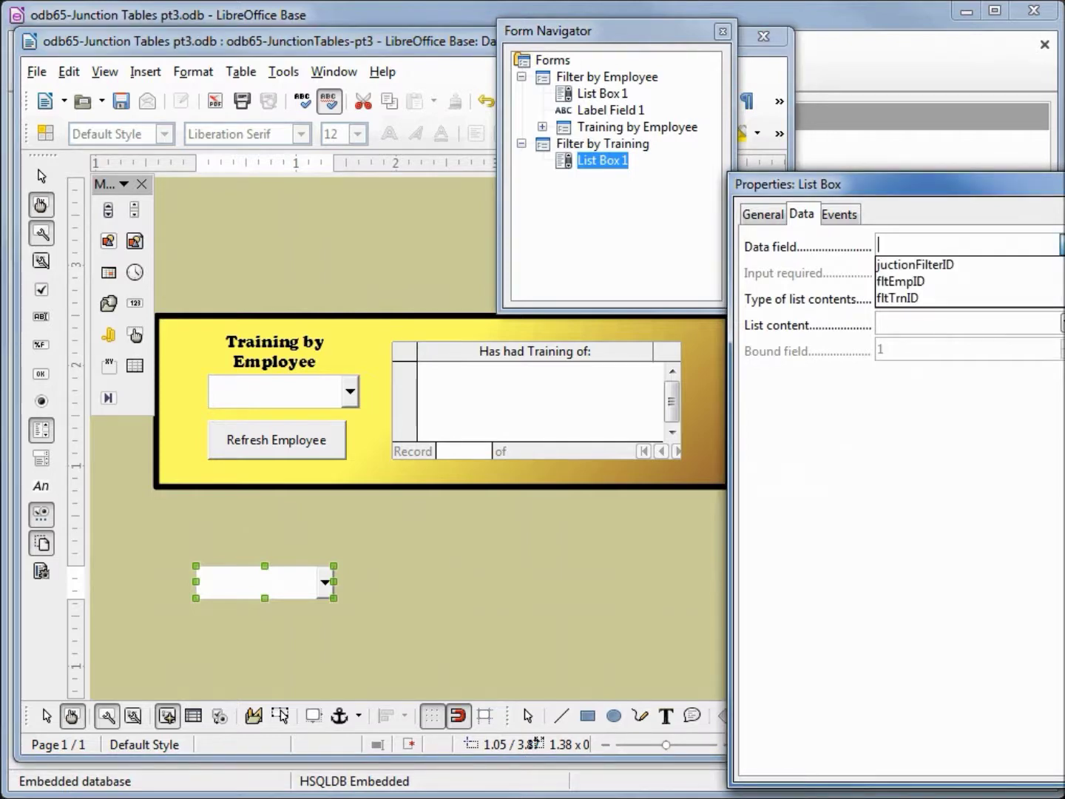
pyautogui.click(995, 302)
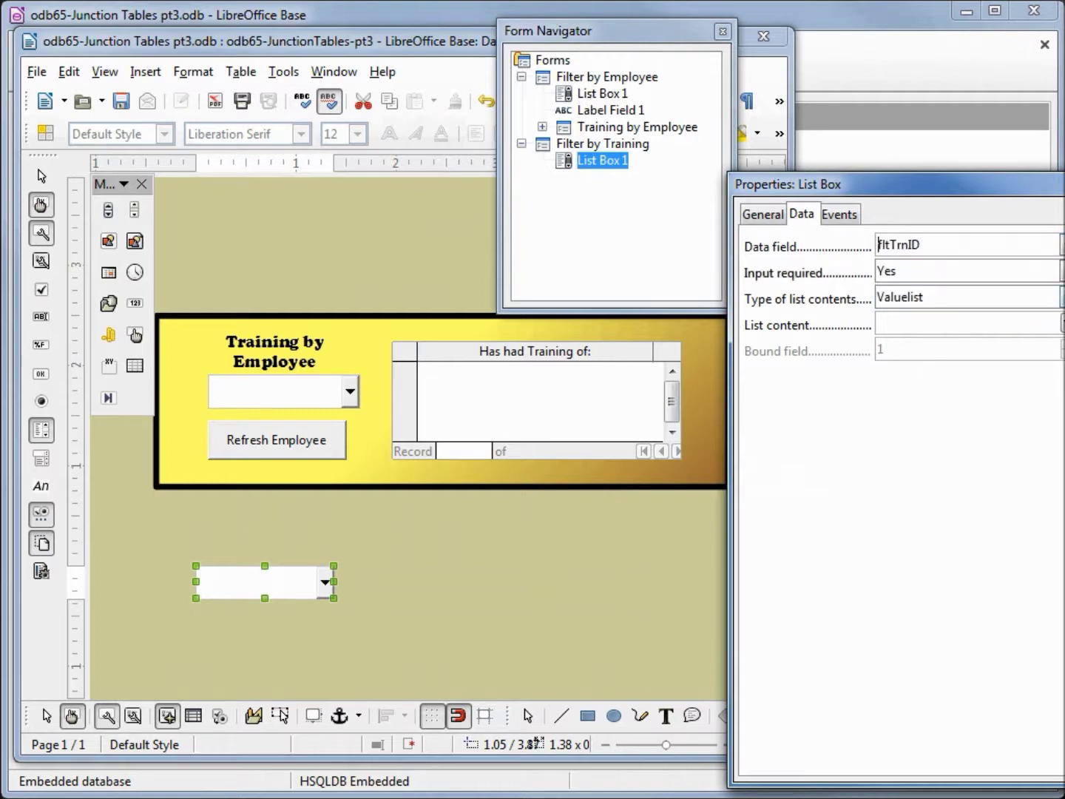
pyautogui.click(995, 298)
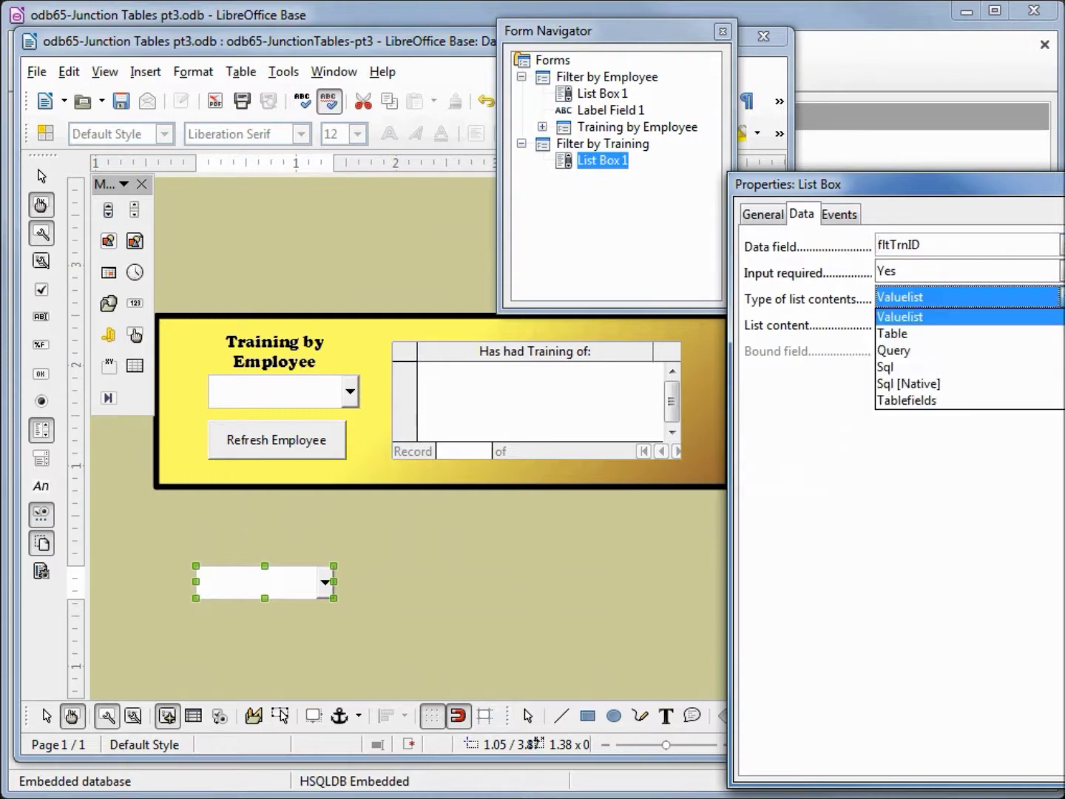
pyautogui.click(980, 368)
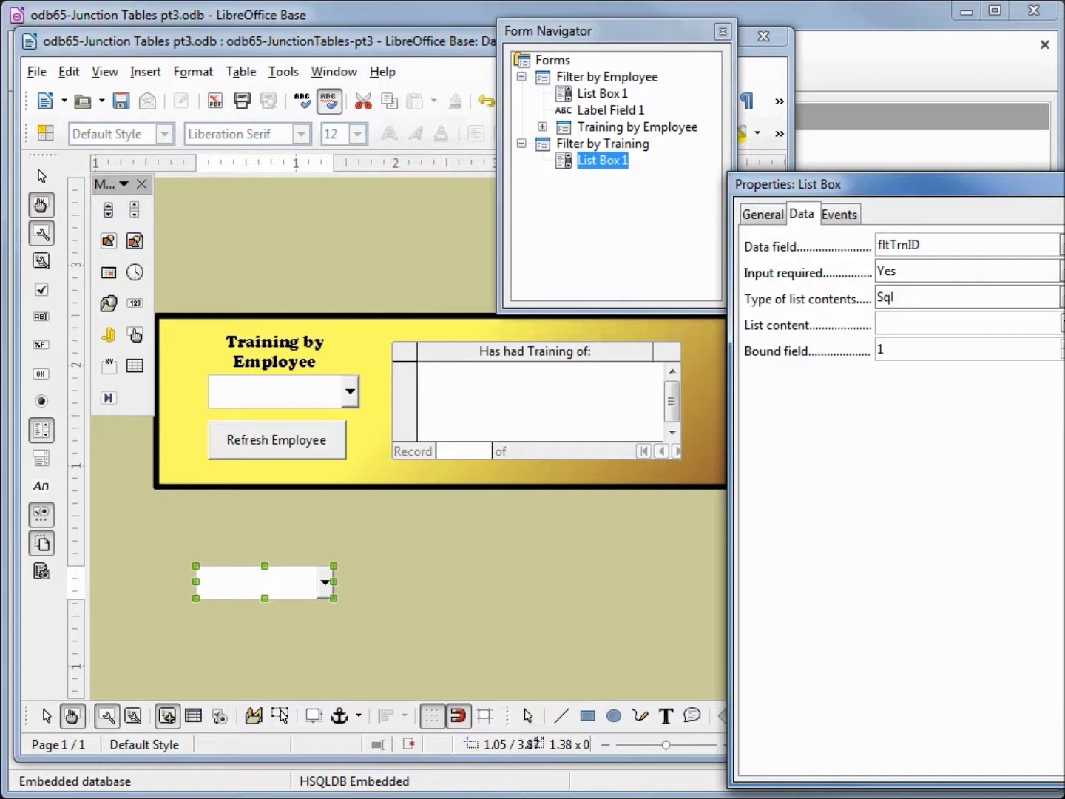
pyautogui.moveTo(1023, 189); pyautogui.dragTo(991, 189)
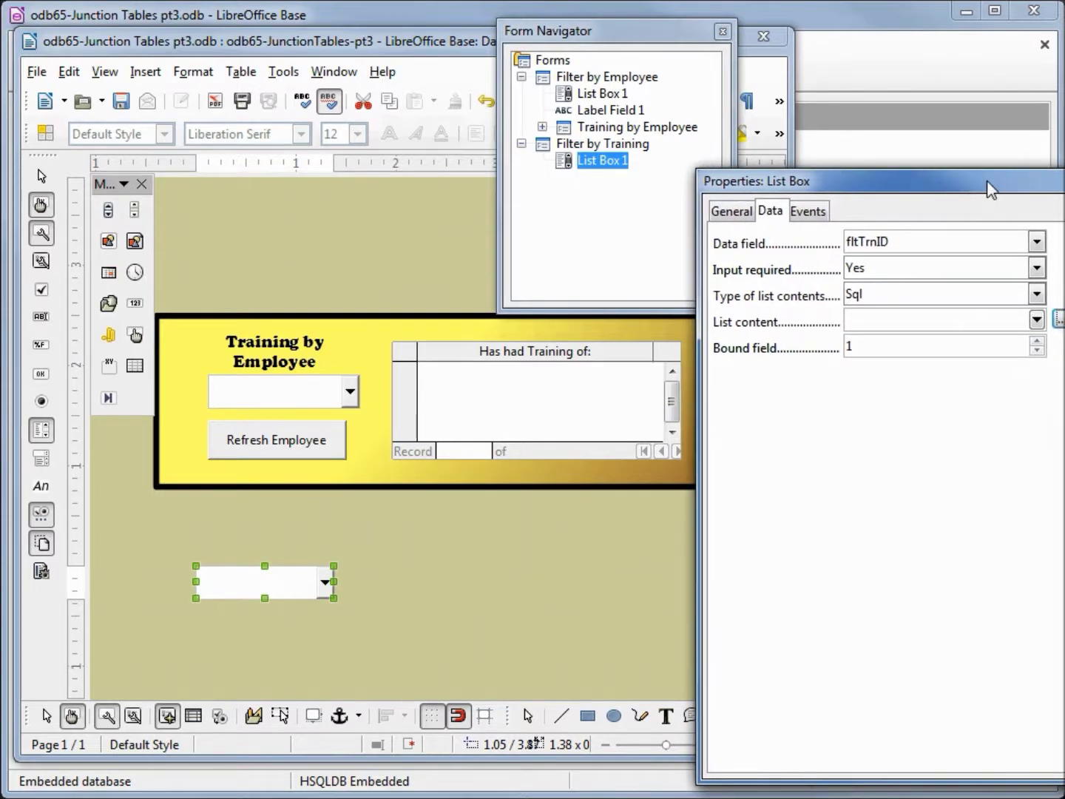
pyautogui.click(1059, 318)
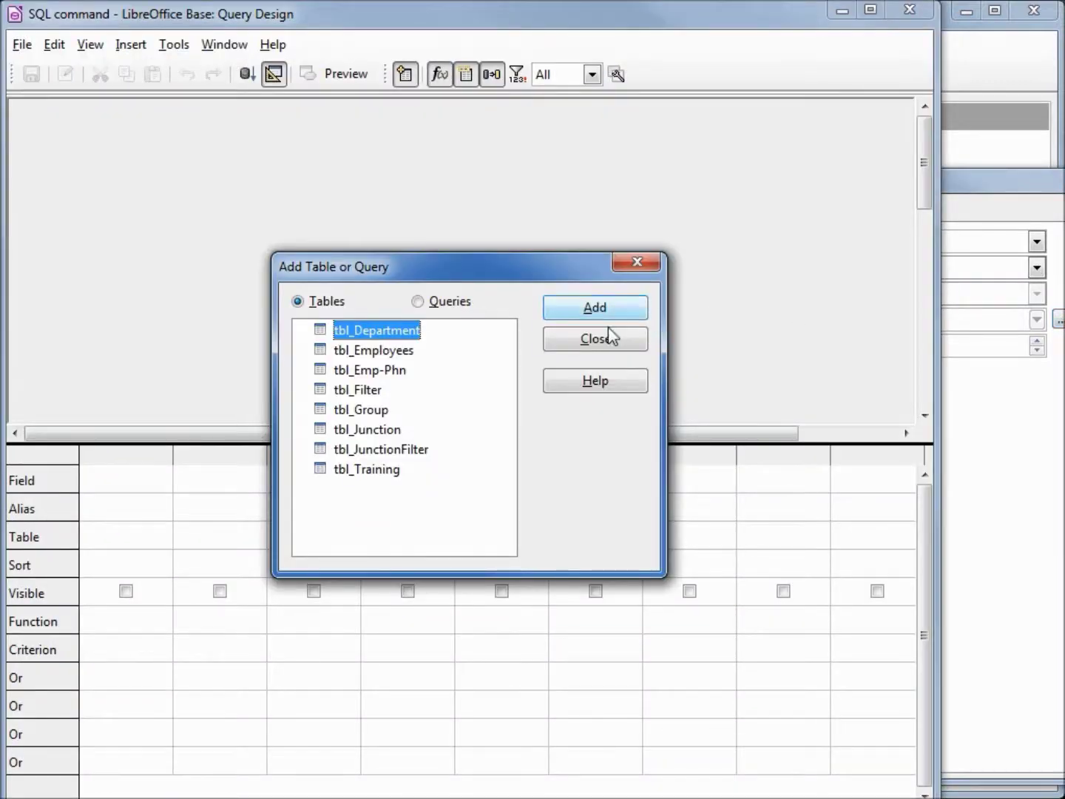
# - Save a list-content query selecting Course Name and TrnID from tbl_Training
pyautogui.click(369, 472)
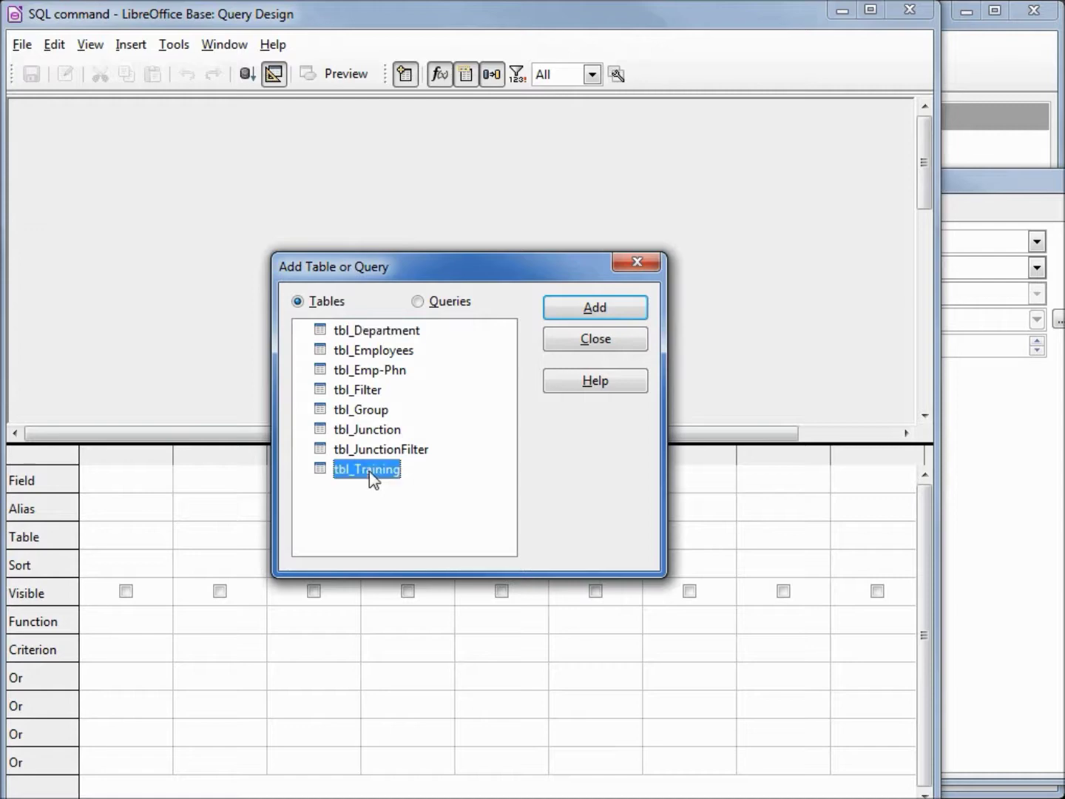
pyautogui.click(589, 310)
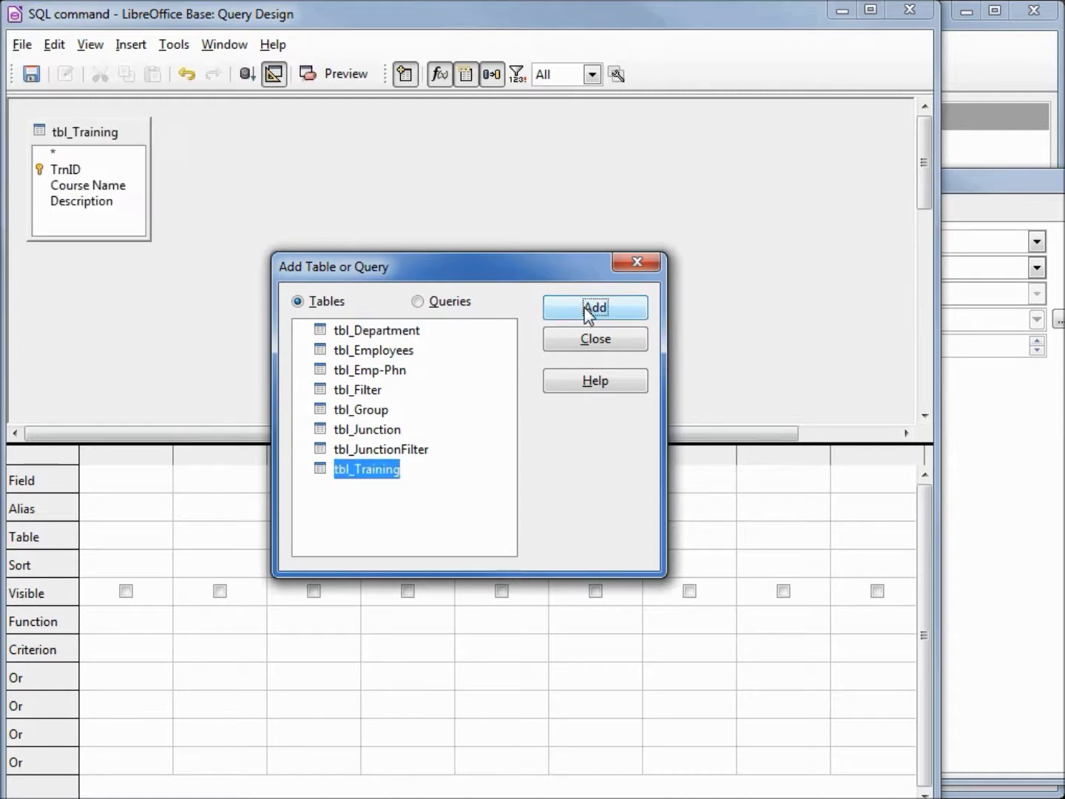
pyautogui.click(577, 348)
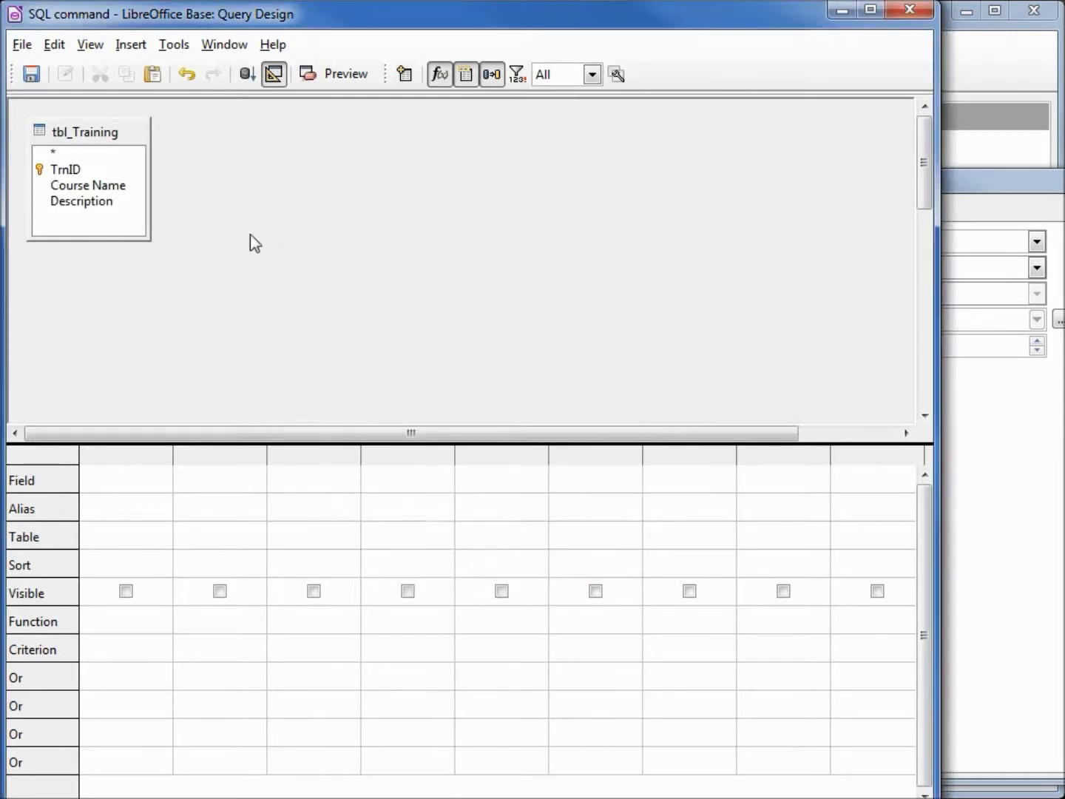
pyautogui.doubleClick(104, 187)
pyautogui.doubleClick(76, 170)
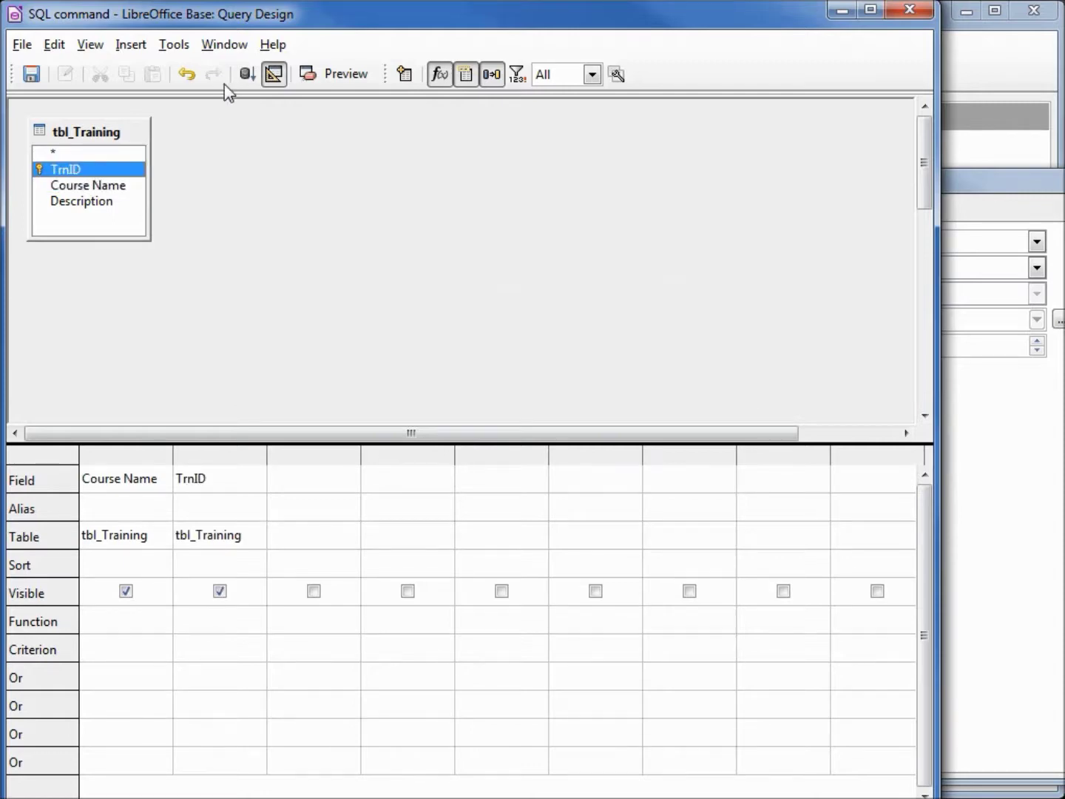
pyautogui.click(249, 74)
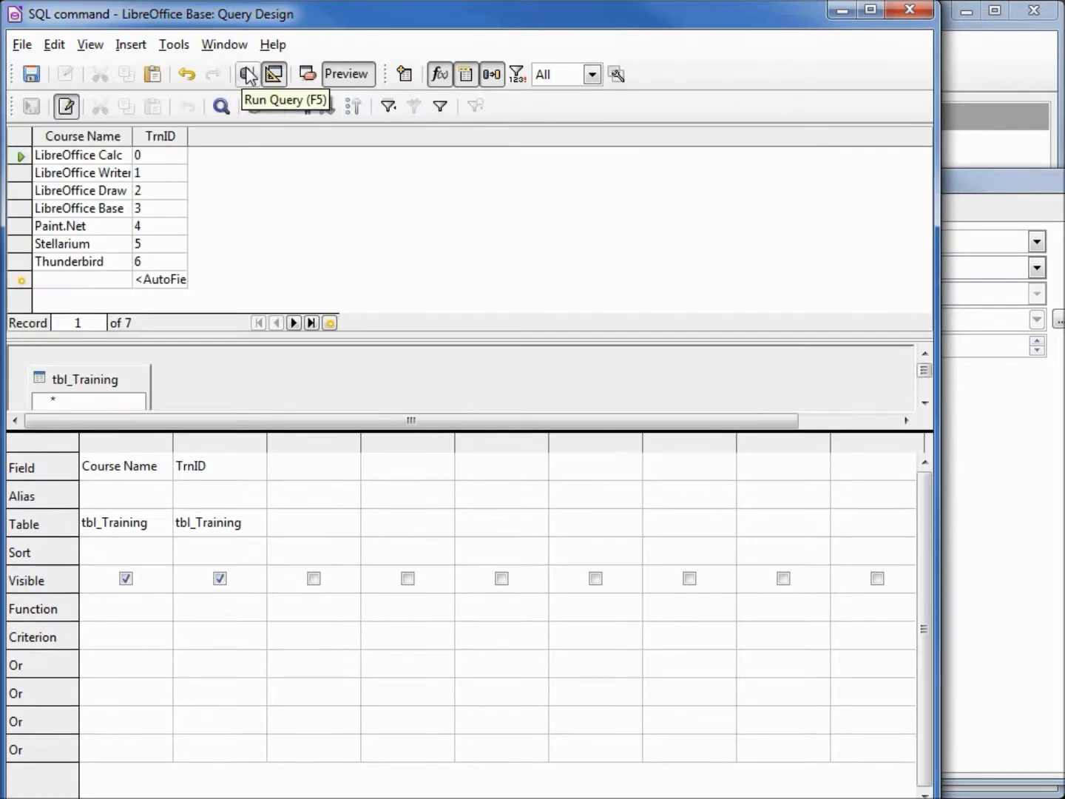
pyautogui.click(31, 76)
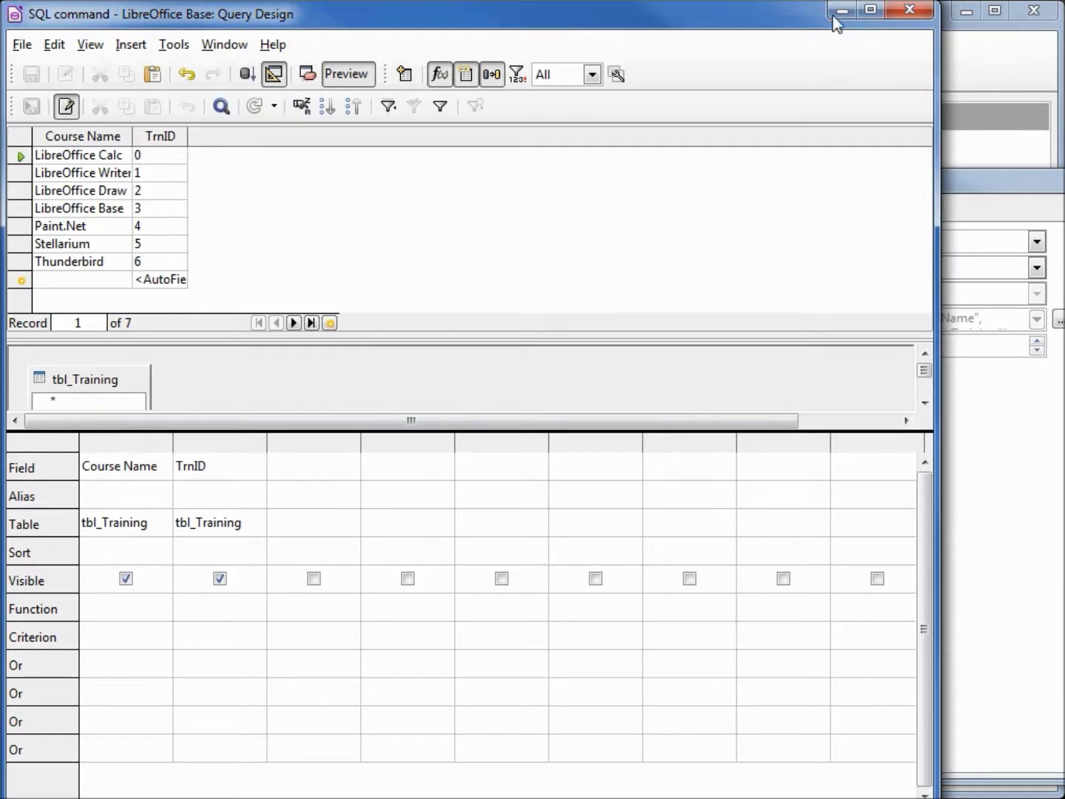
pyautogui.click(911, 13)
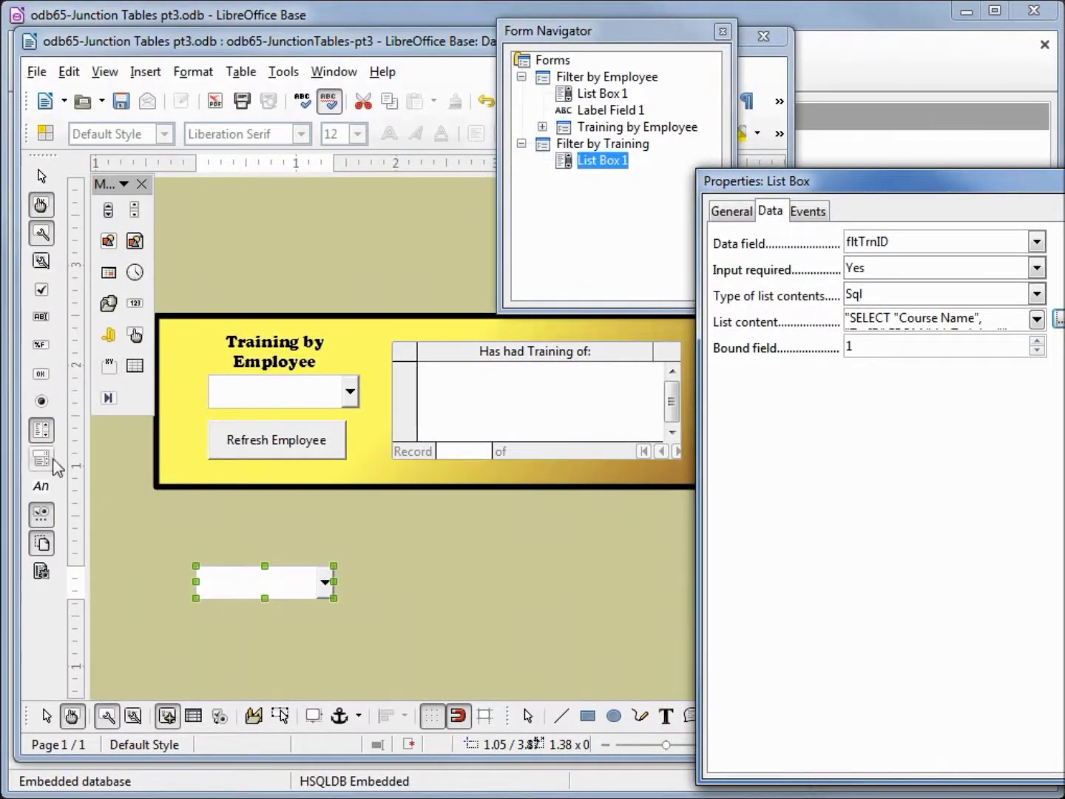
# - Draw a label above the lower list box reading 'Employees by' and 'Training' on two lines
pyautogui.click(43, 490)
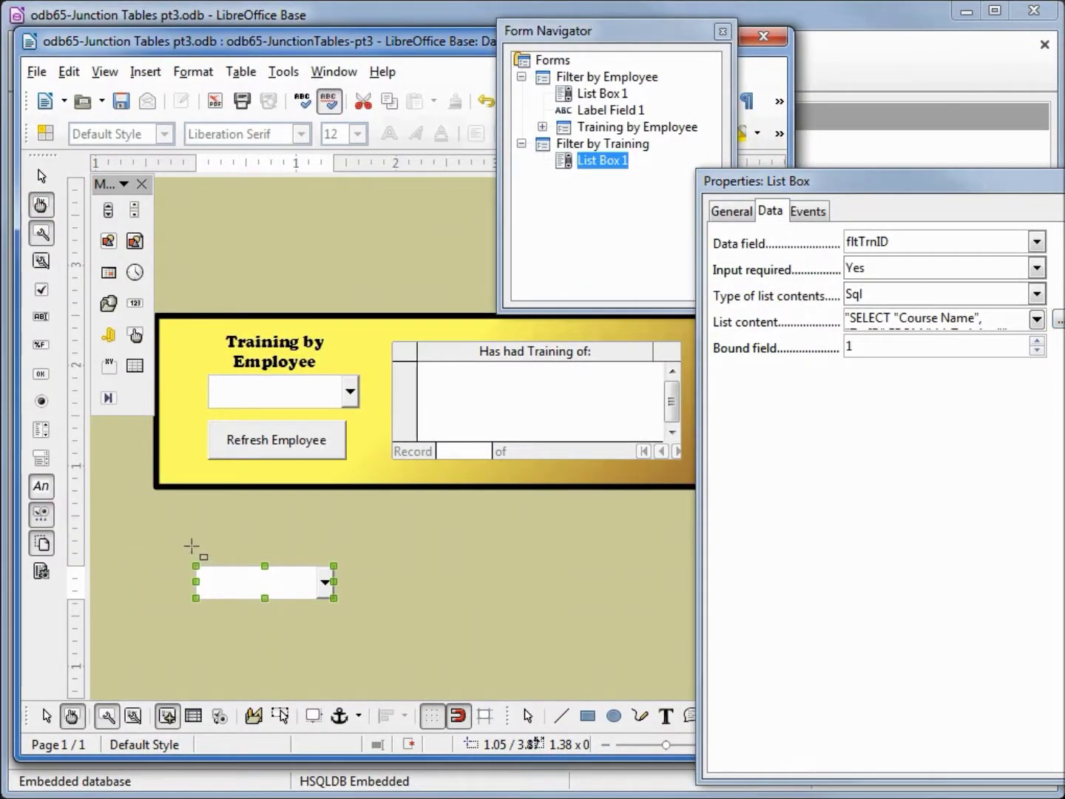
pyautogui.moveTo(191, 520); pyautogui.dragTo(354, 565)
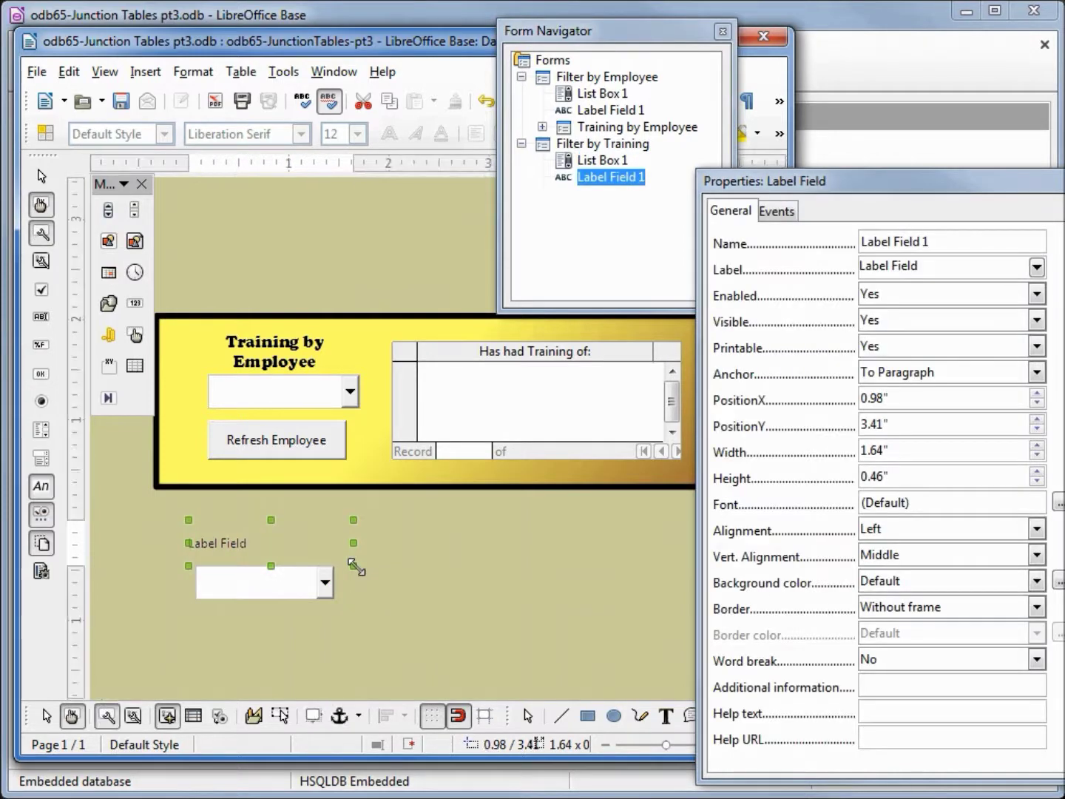
pyautogui.tripleClick(931, 267)
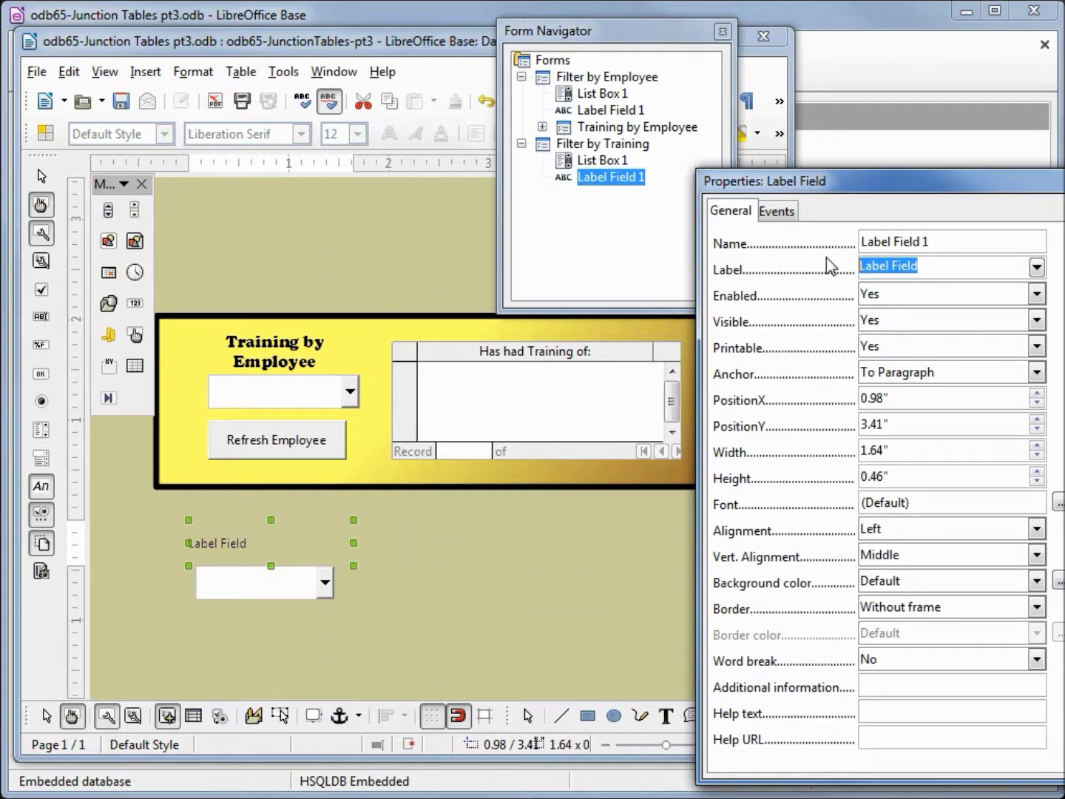
pyautogui.write('Employ')
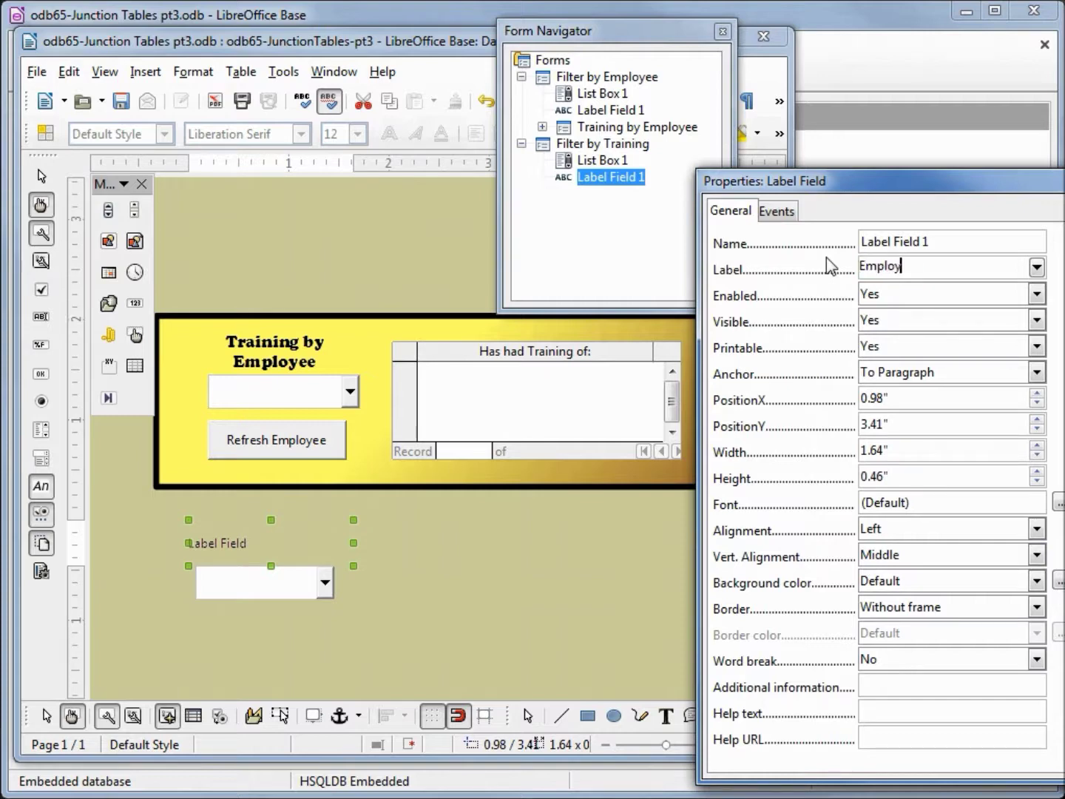
pyautogui.write('ees by')
pyautogui.hotkey('shift', 'Return')
pyautogui.write('Training')
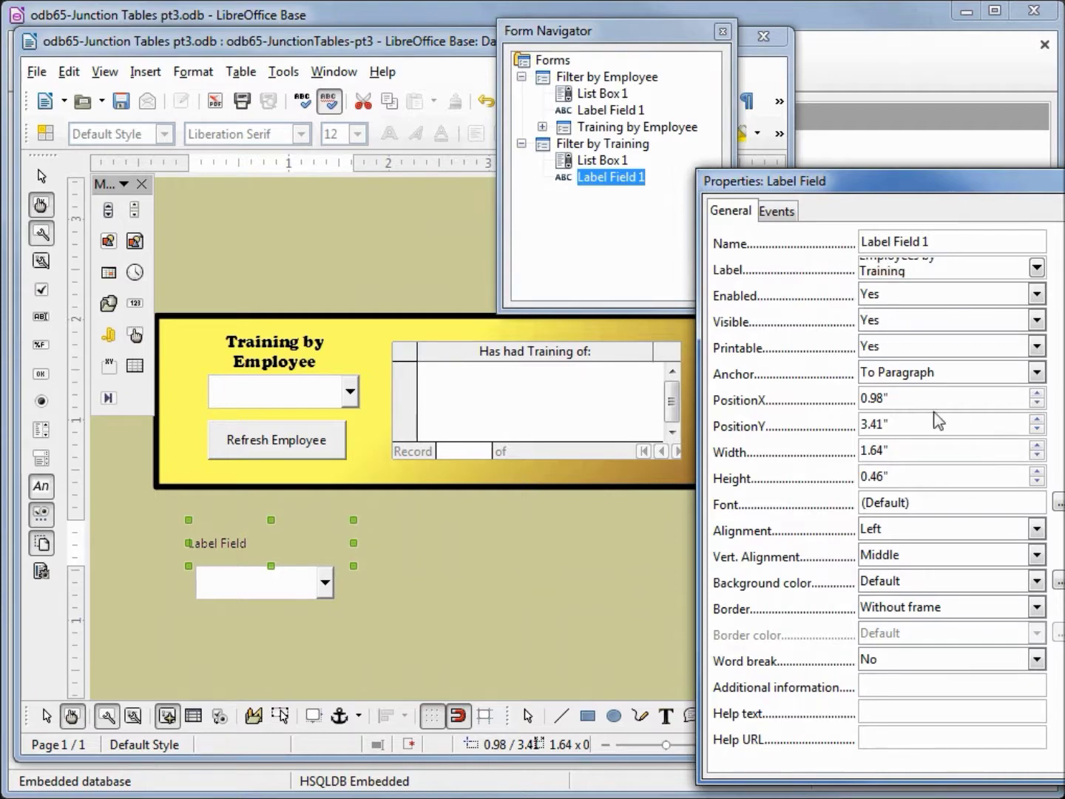
# - Format the Employees by Training label in Cooper Black size 12 with centred alignment
pyautogui.press('Return')
pyautogui.click(1057, 503)
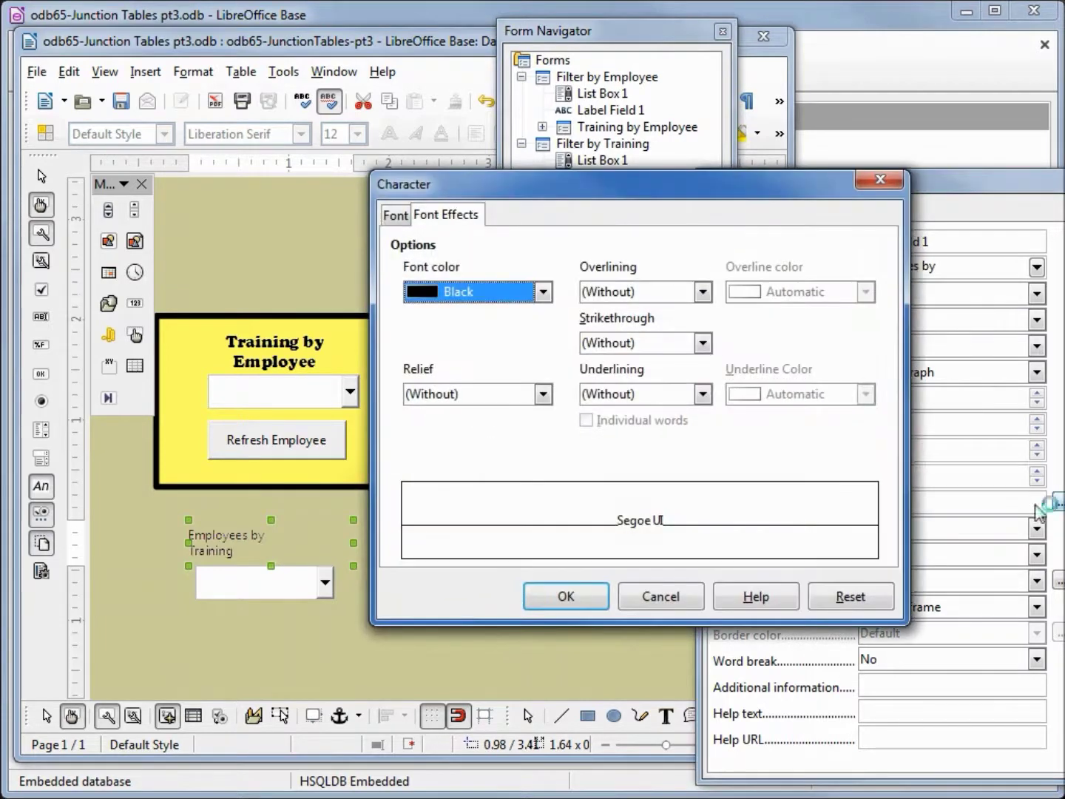
pyautogui.click(396, 214)
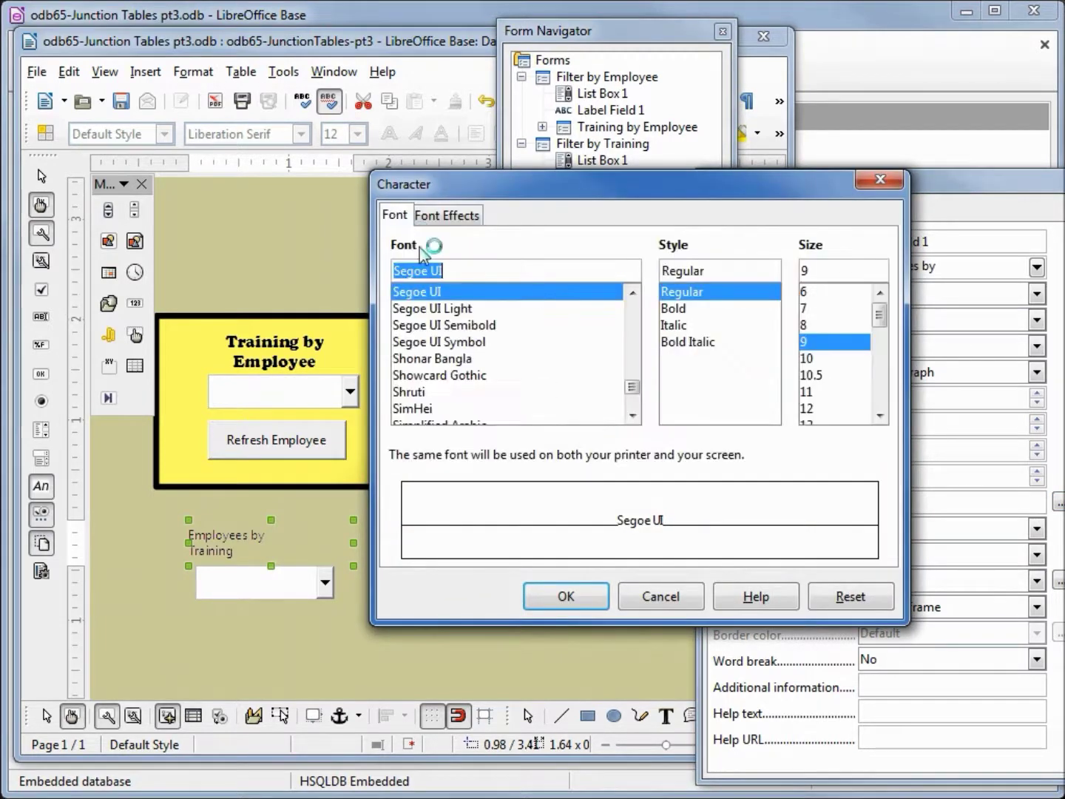
pyautogui.write('Cooper Black')
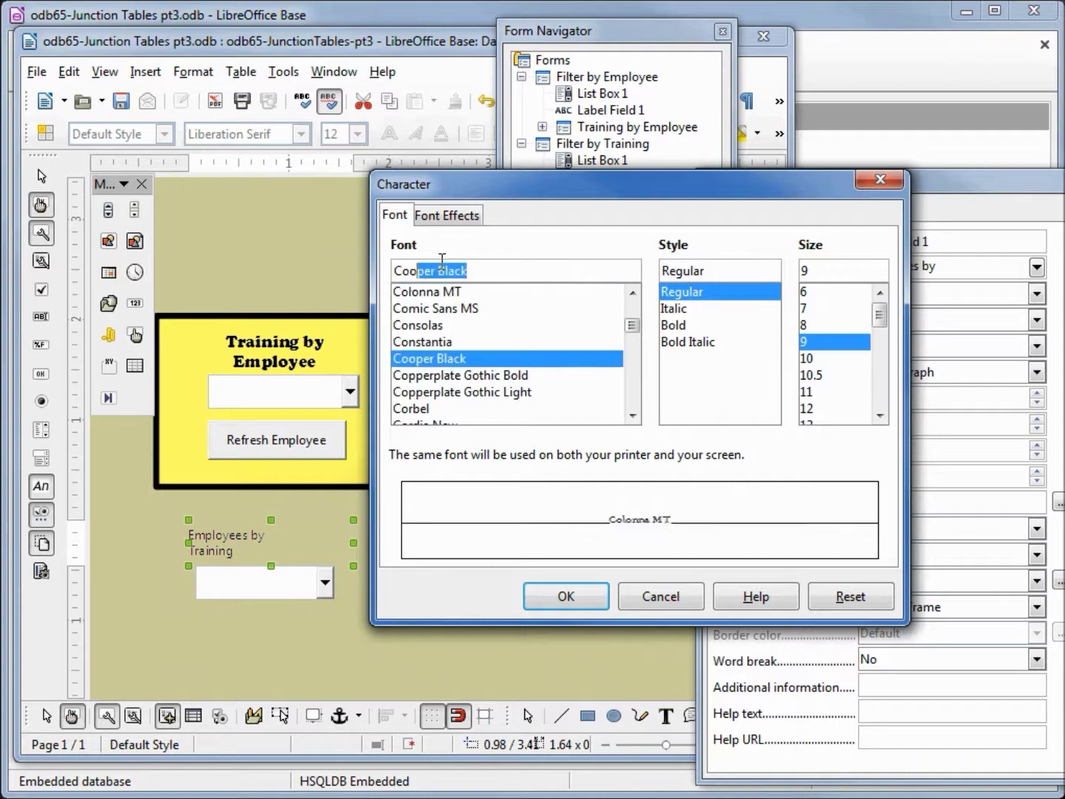
pyautogui.press('Tab')
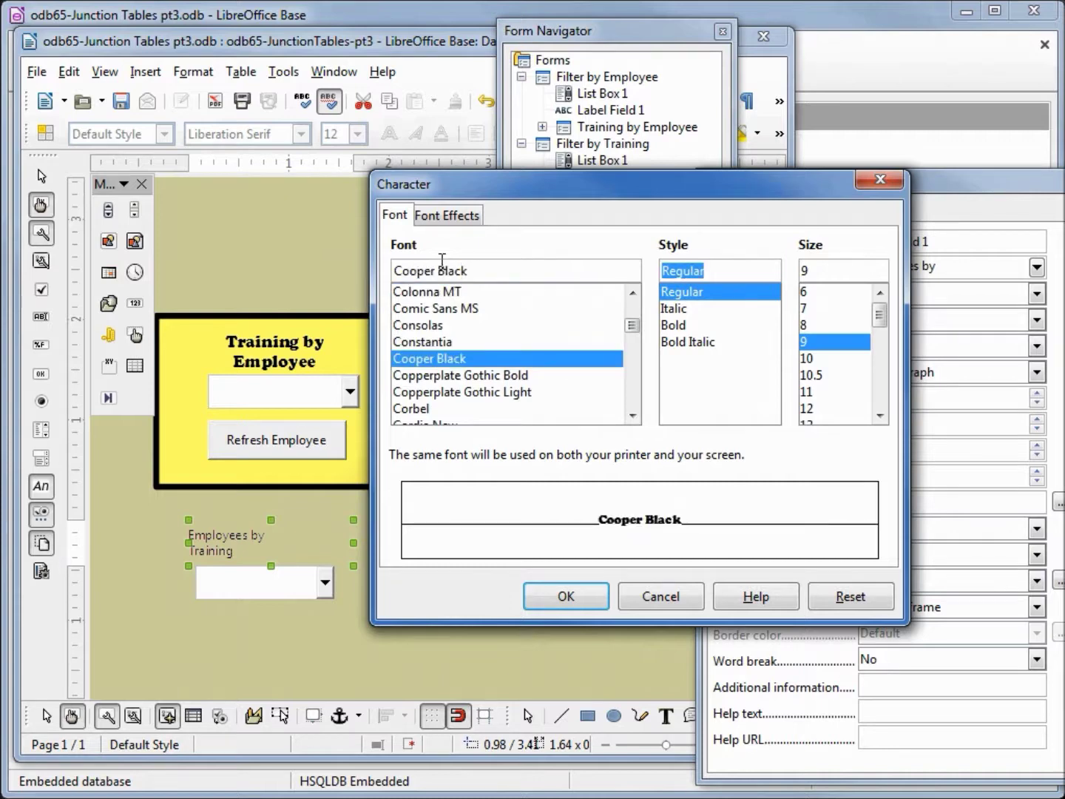
pyautogui.click(808, 409)
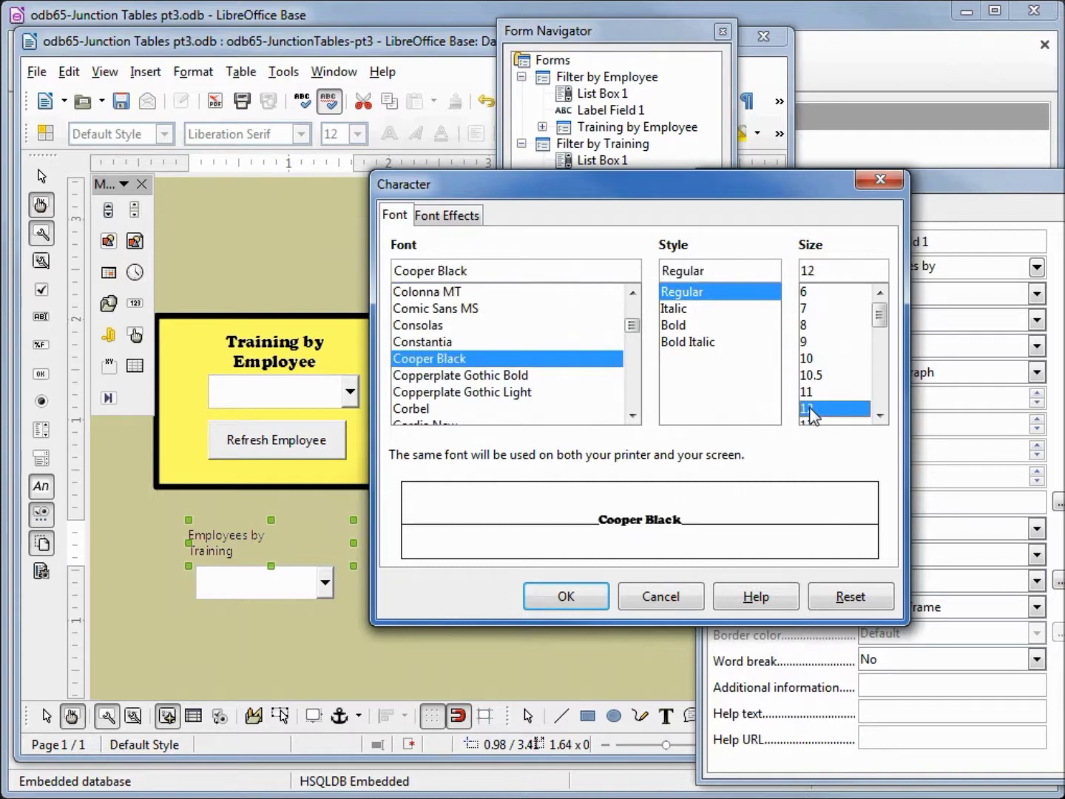
pyautogui.click(548, 607)
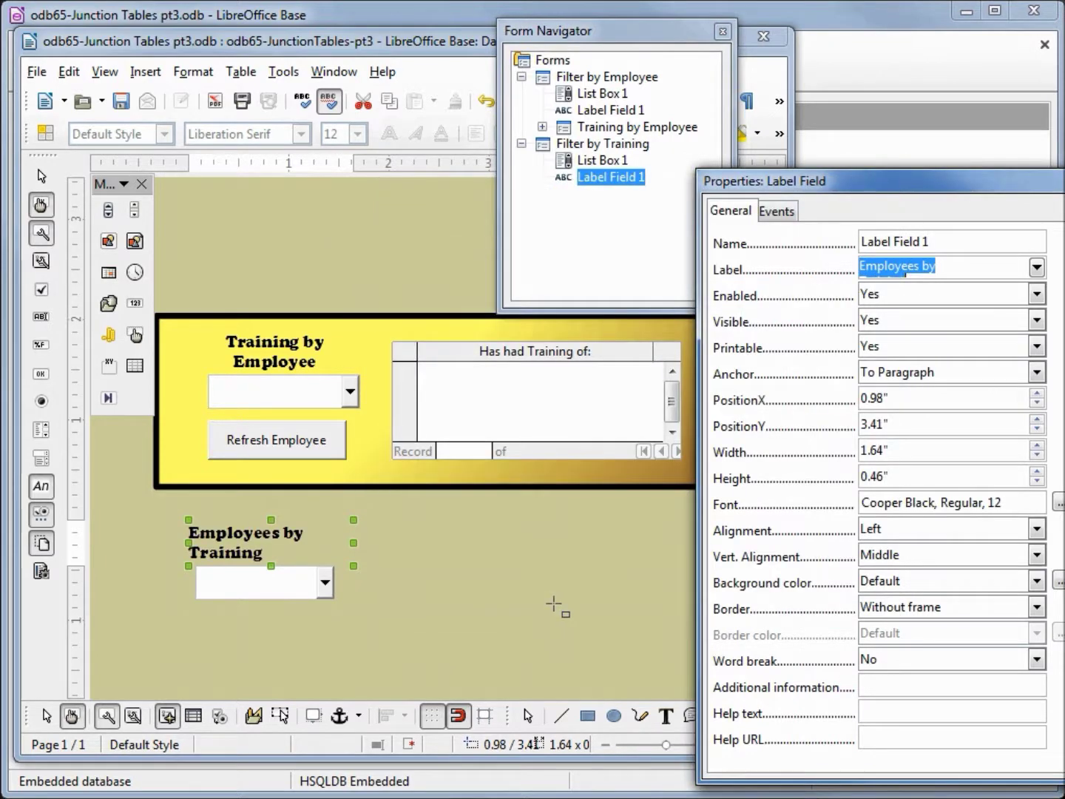
pyautogui.click(1035, 529)
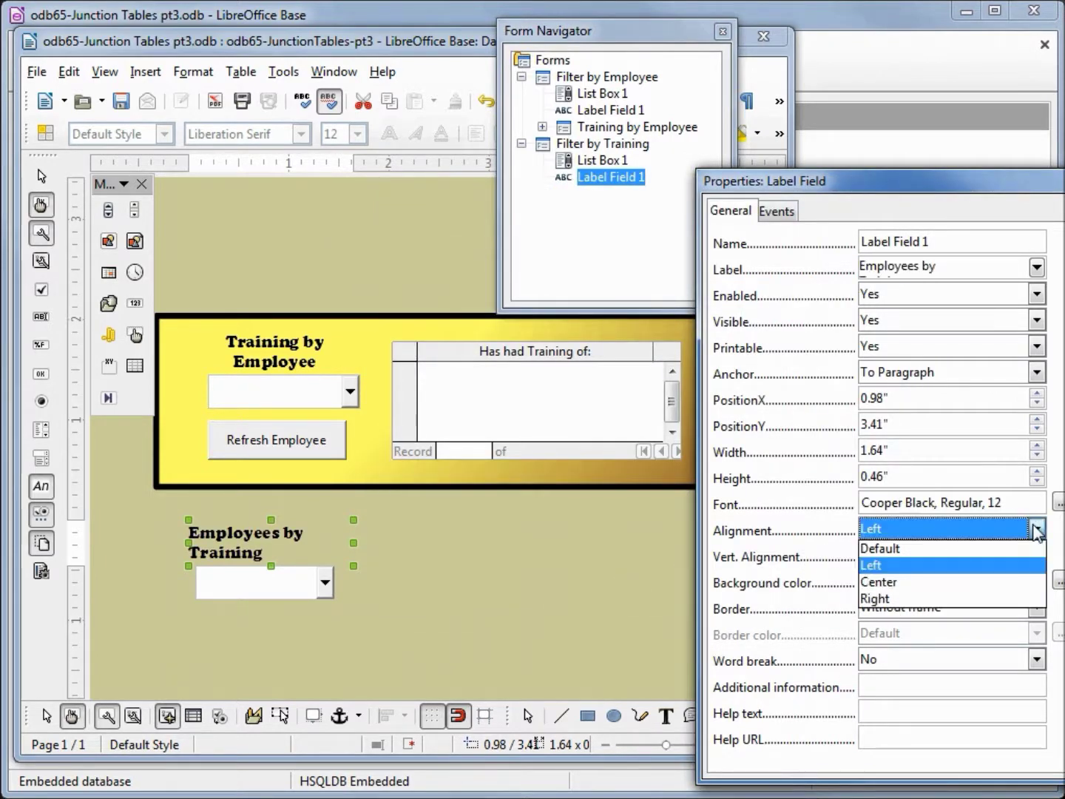
pyautogui.click(1010, 584)
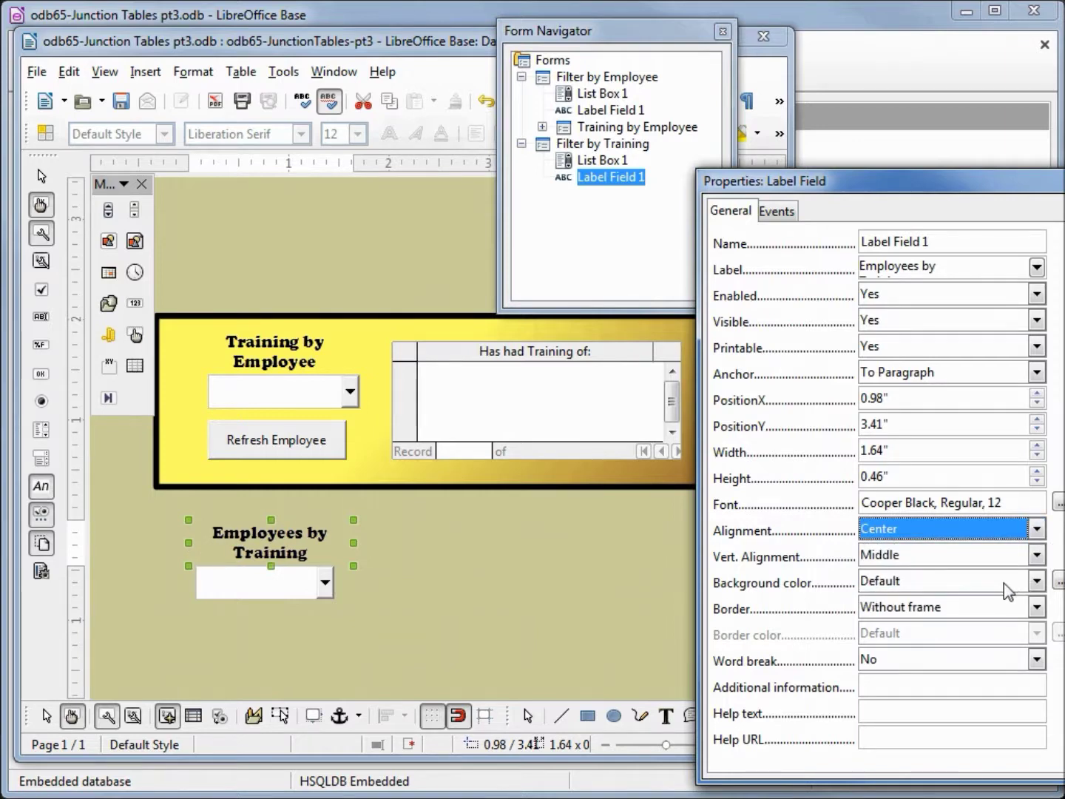
pyautogui.click(45, 379)
# - Draw a push button under the list box labelled 'Refresh Training' with action Refresh form
pyautogui.moveTo(168, 605); pyautogui.dragTo(334, 653)
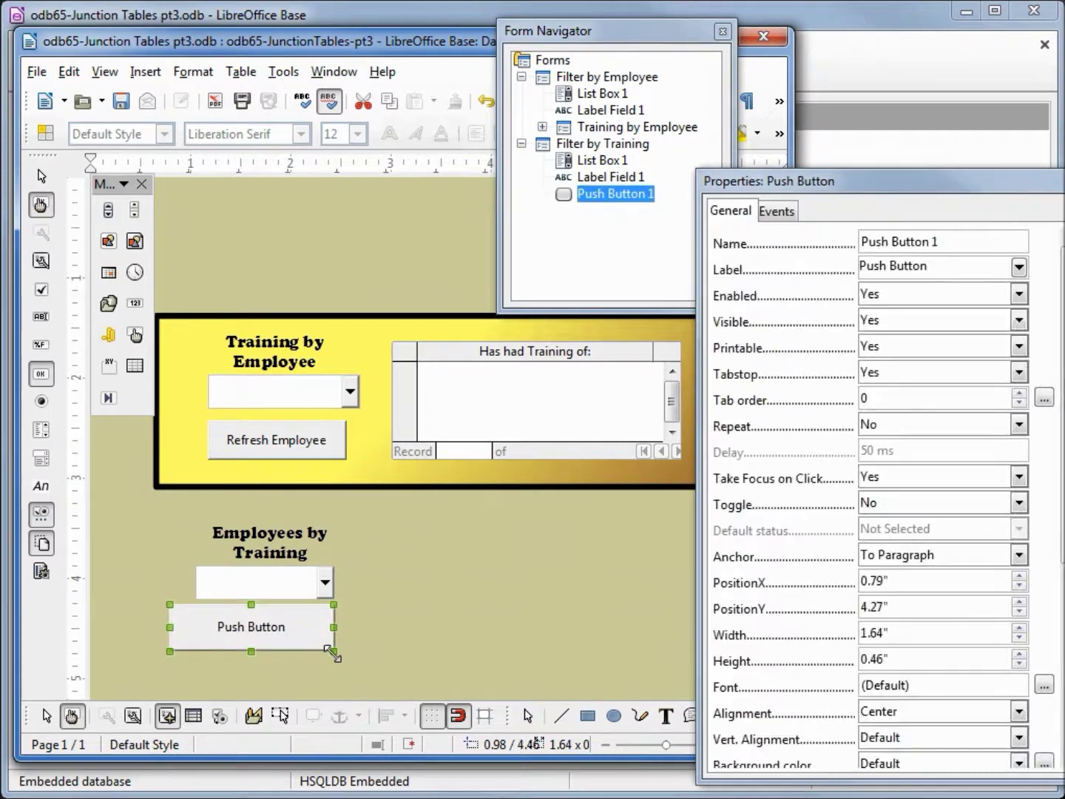
pyautogui.moveTo(951, 266); pyautogui.dragTo(821, 264)
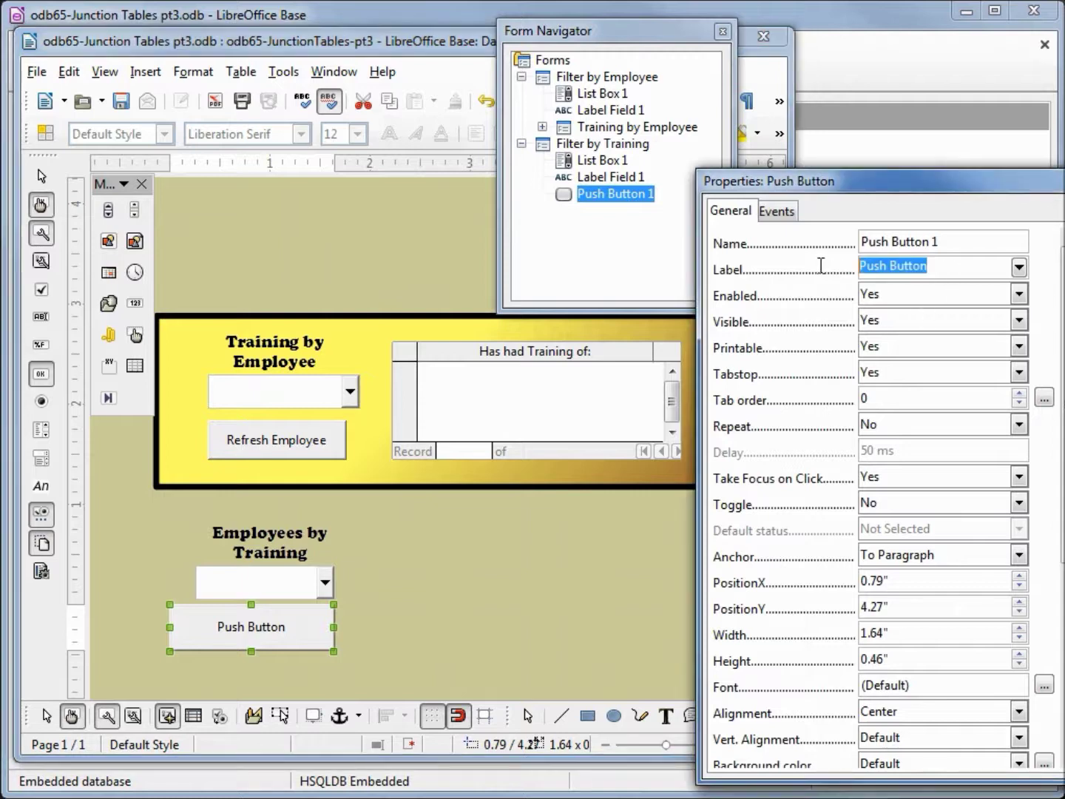
pyautogui.write('Refr')
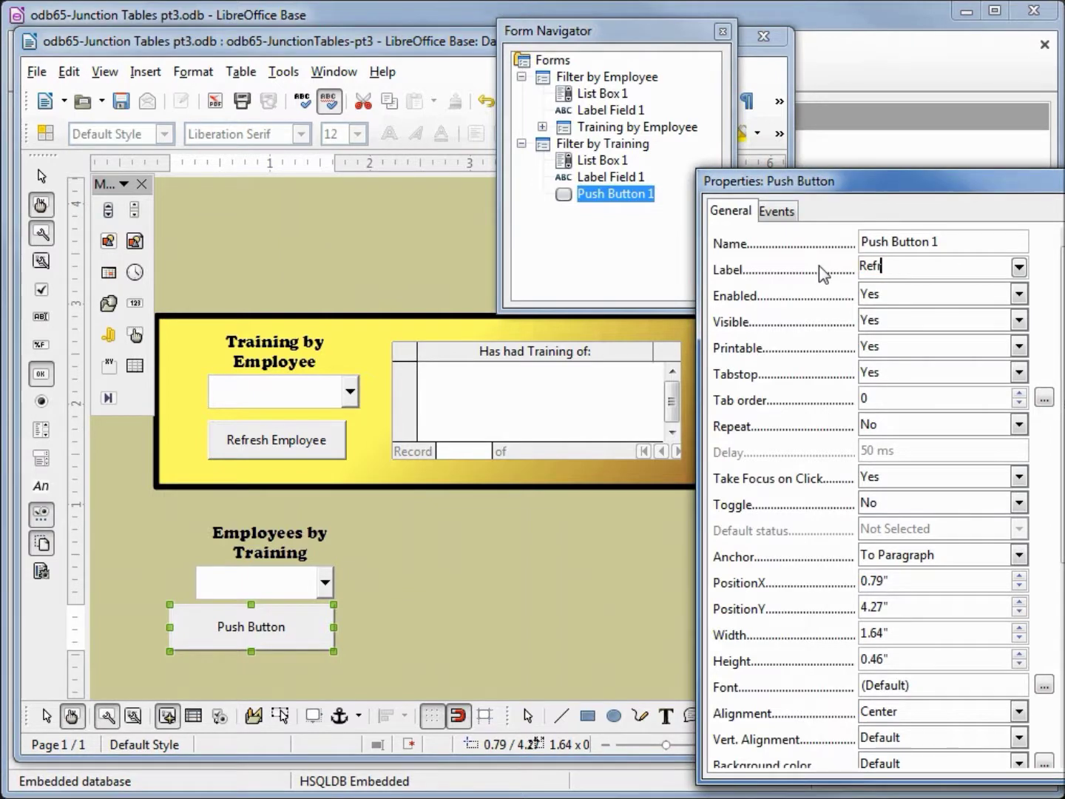
pyautogui.write('esh Training')
pyautogui.scroll(-5, 1056, 551)
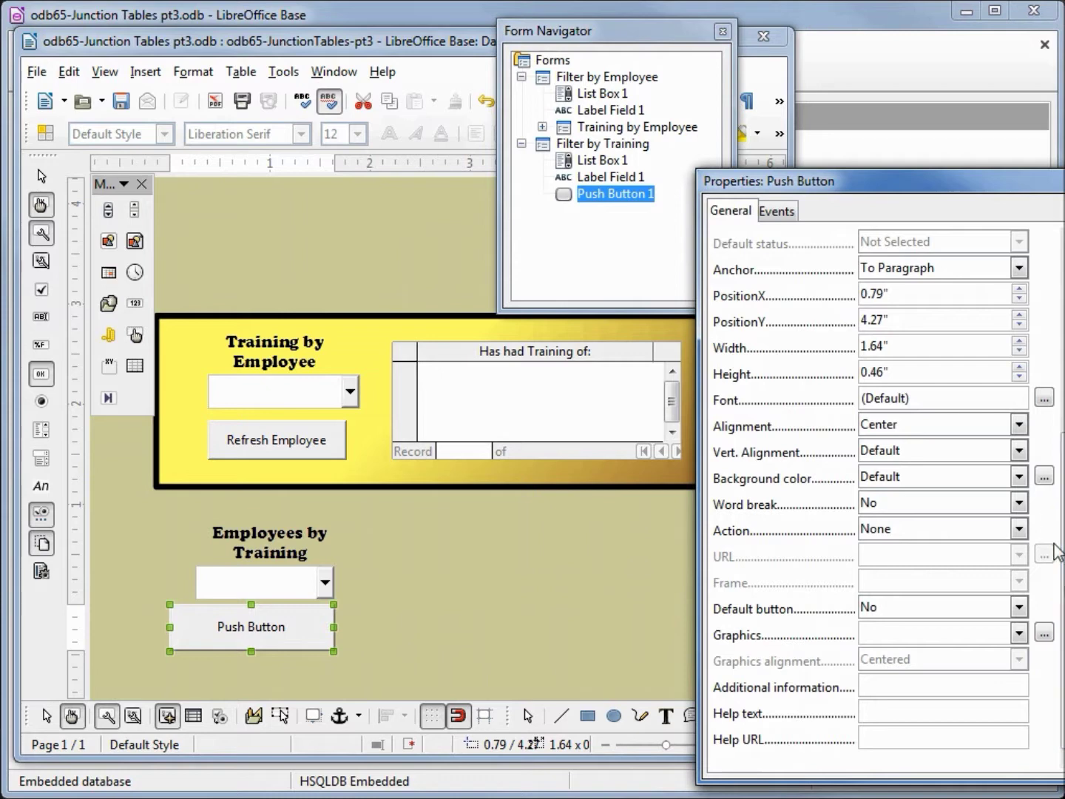
pyautogui.click(1020, 528)
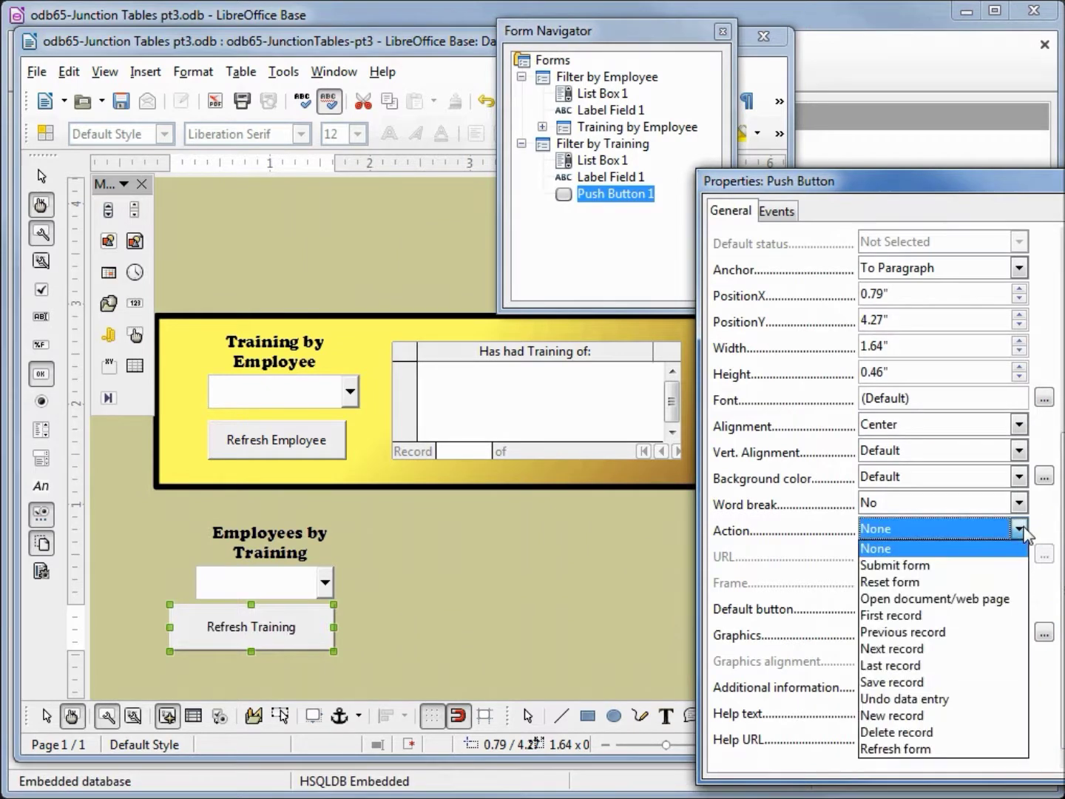
pyautogui.click(936, 749)
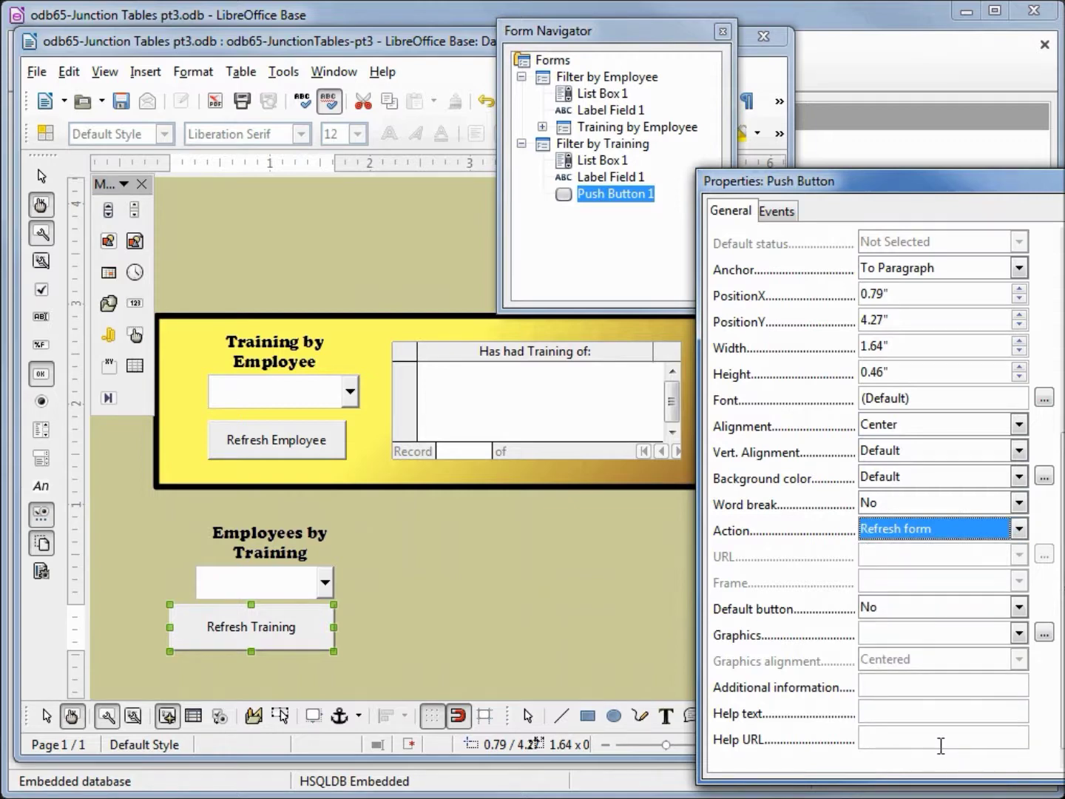
# - Add a subform named Employees by Training under Filter by Training
pyautogui.click(588, 148)
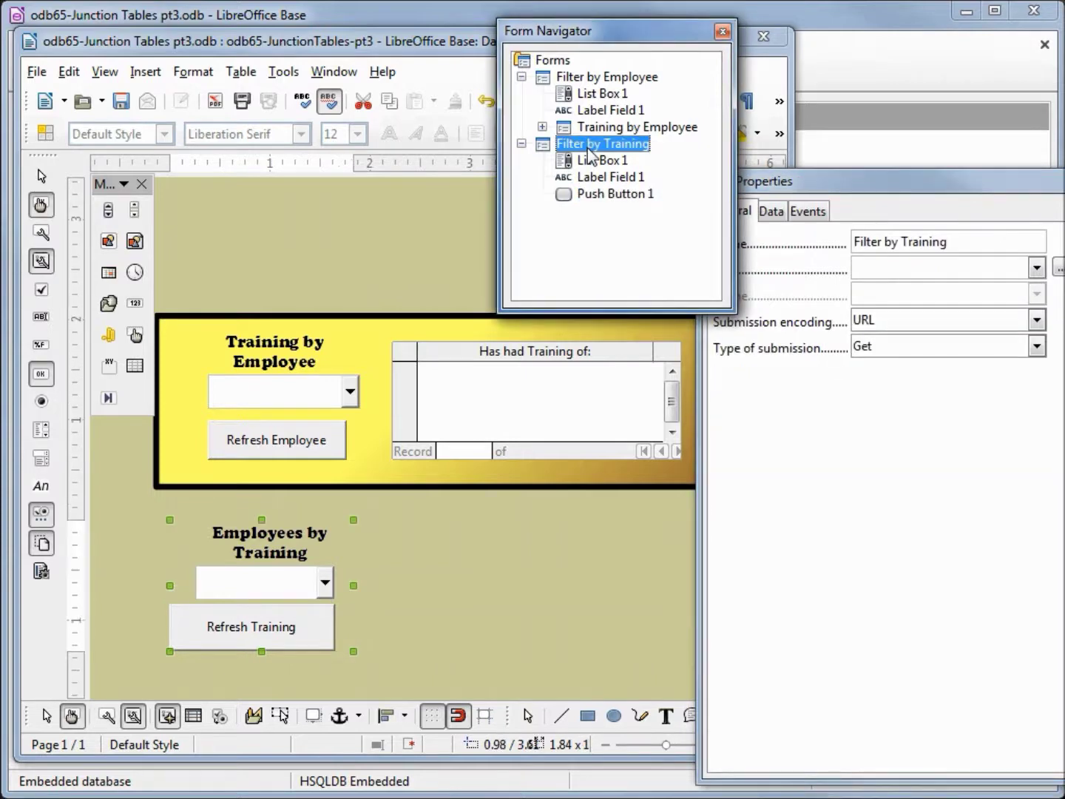
pyautogui.rightClick(589, 148)
pyautogui.moveTo(635, 163)
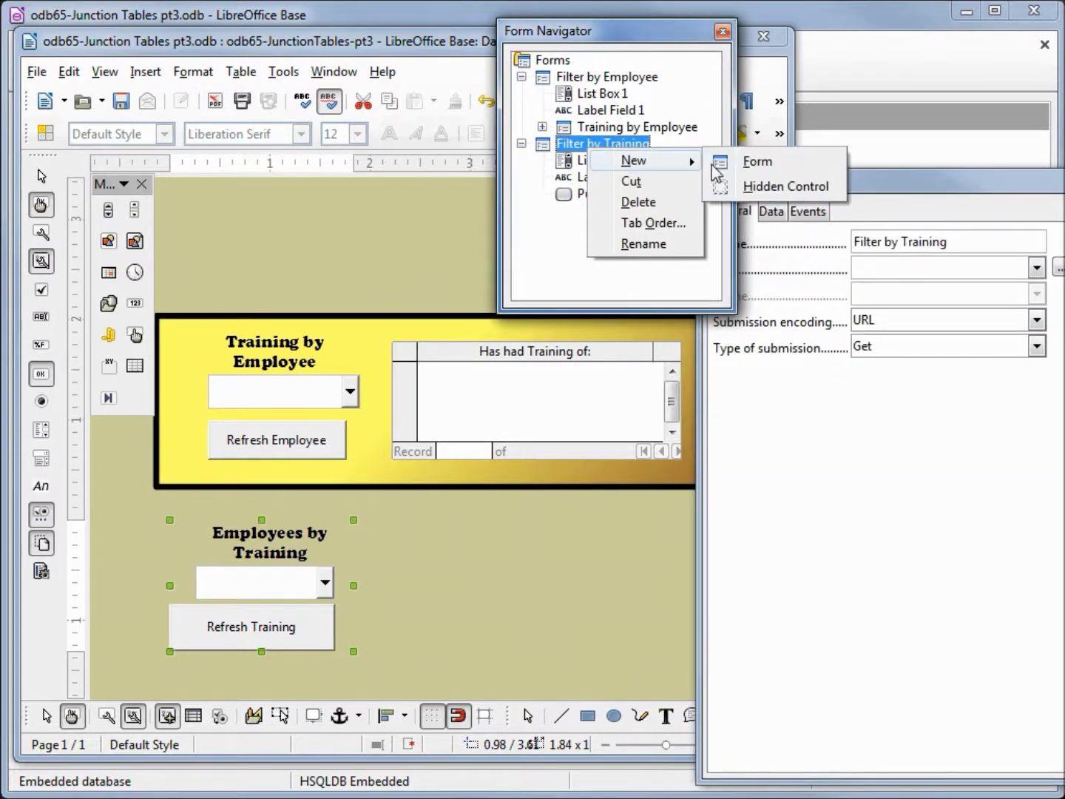
pyautogui.click(757, 162)
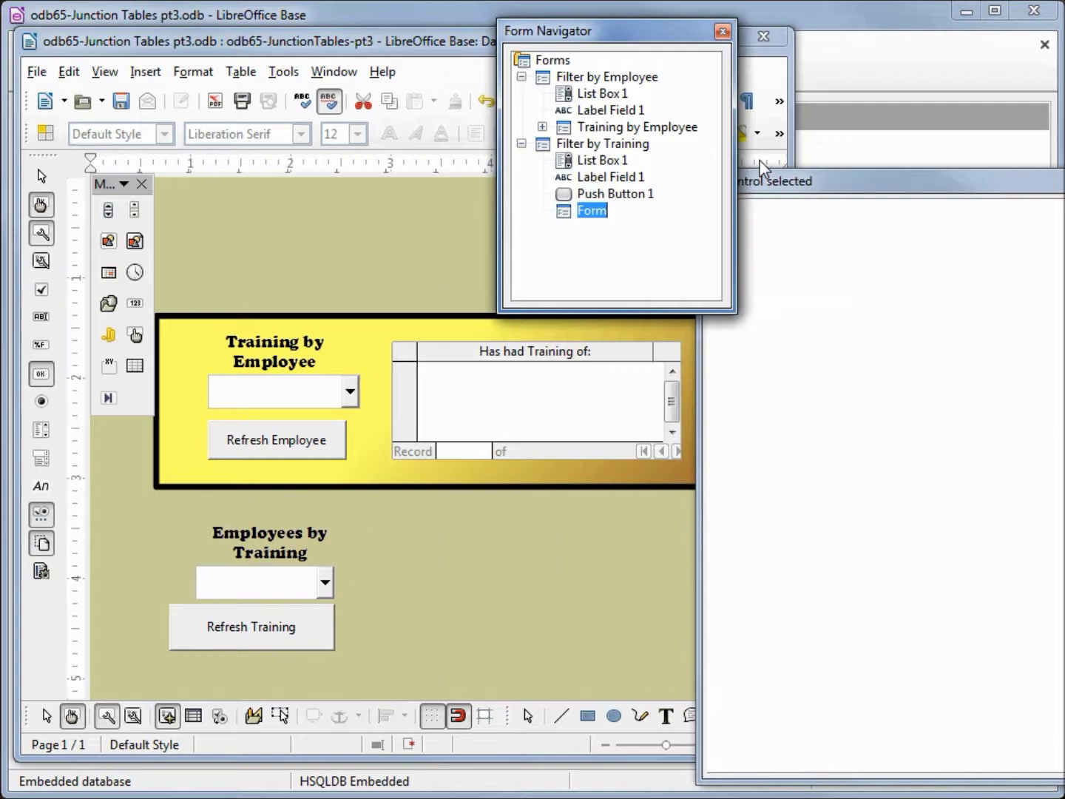
pyautogui.click(801, 186)
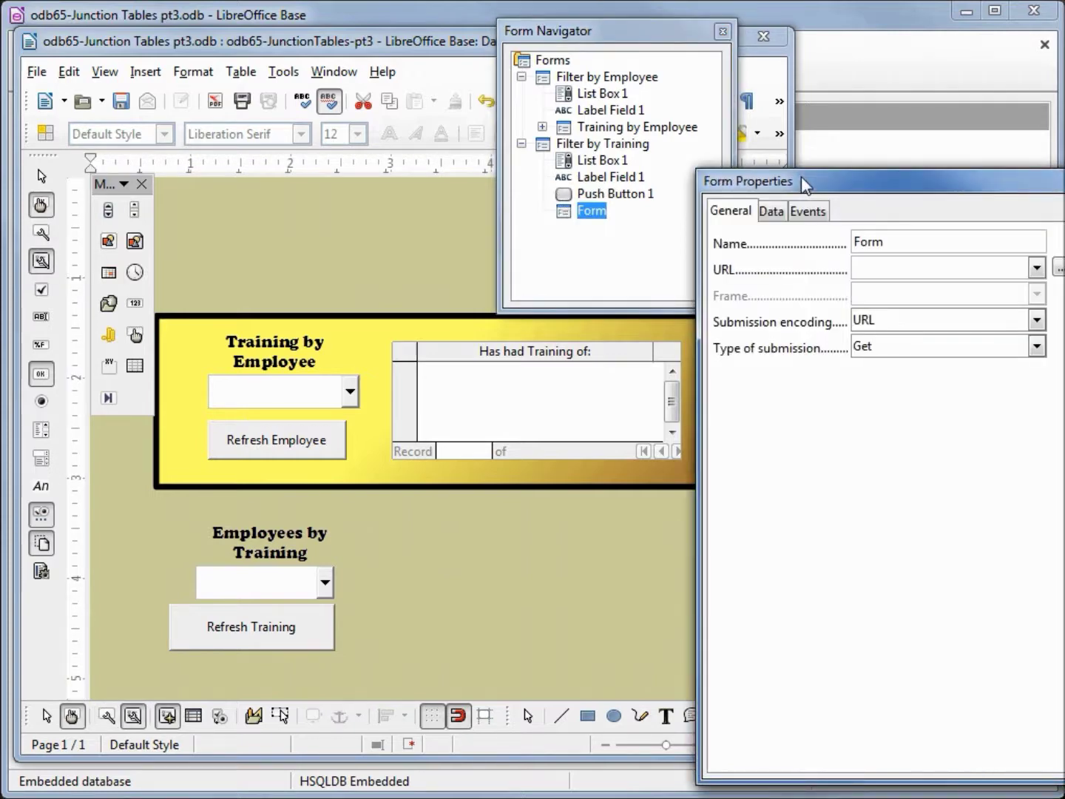
pyautogui.moveTo(885, 242); pyautogui.dragTo(826, 238)
pyautogui.write('Employees by Training')
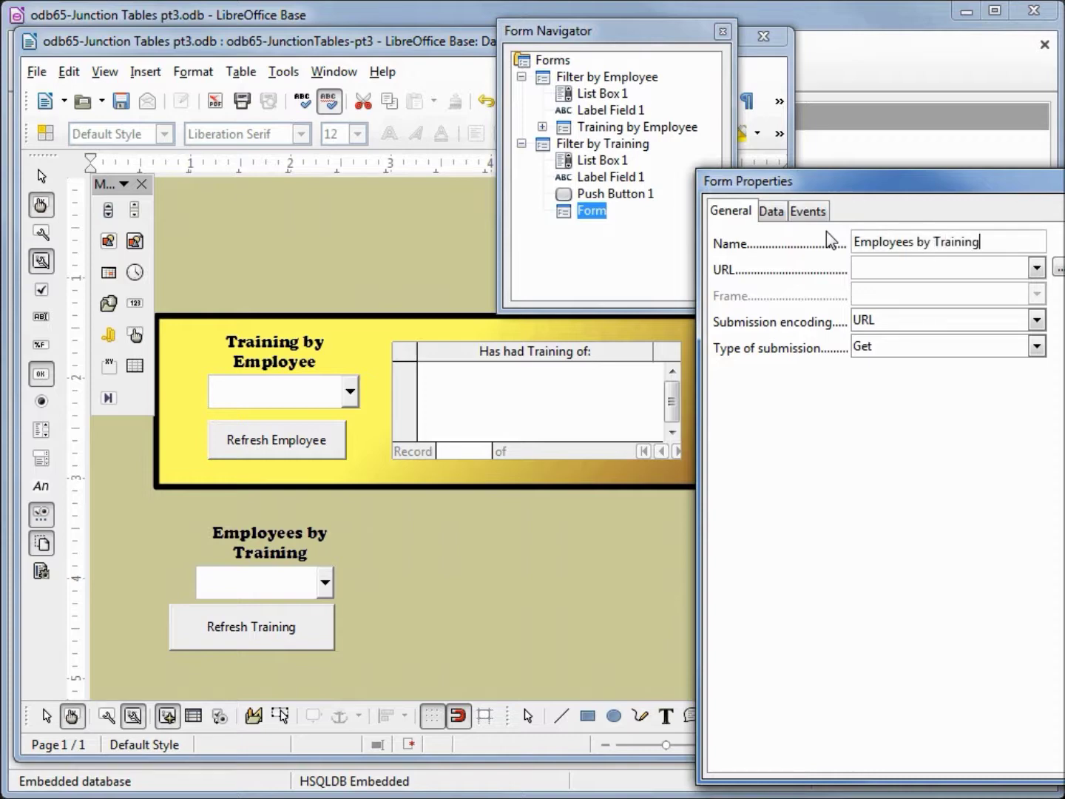
# - Set the subform's content to tbl_Junction, linking master field fltTrnID to slave field TrnID
pyautogui.click(771, 212)
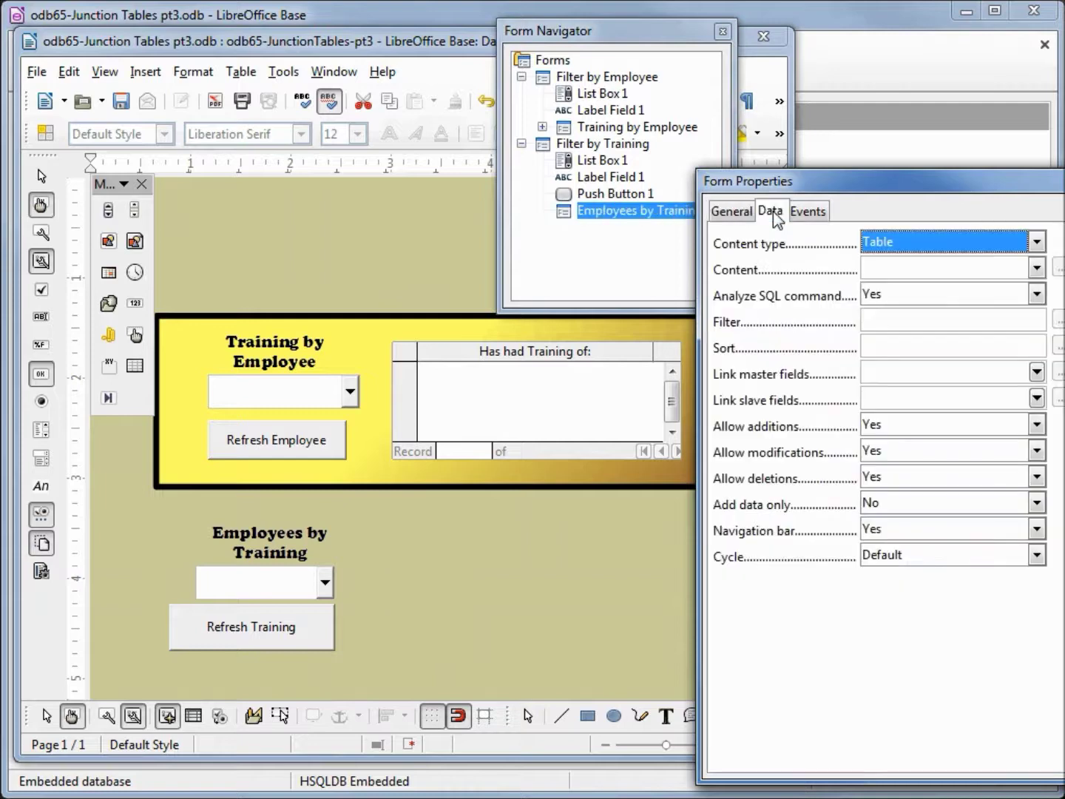
pyautogui.click(1036, 269)
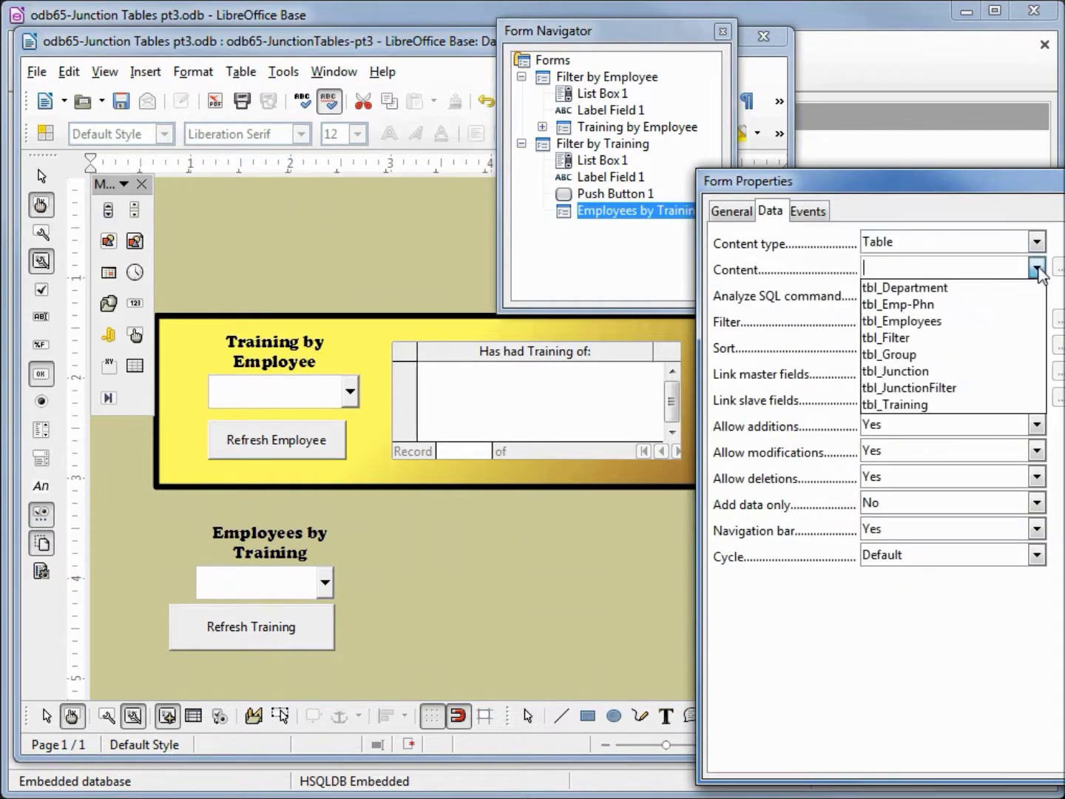
pyautogui.click(955, 374)
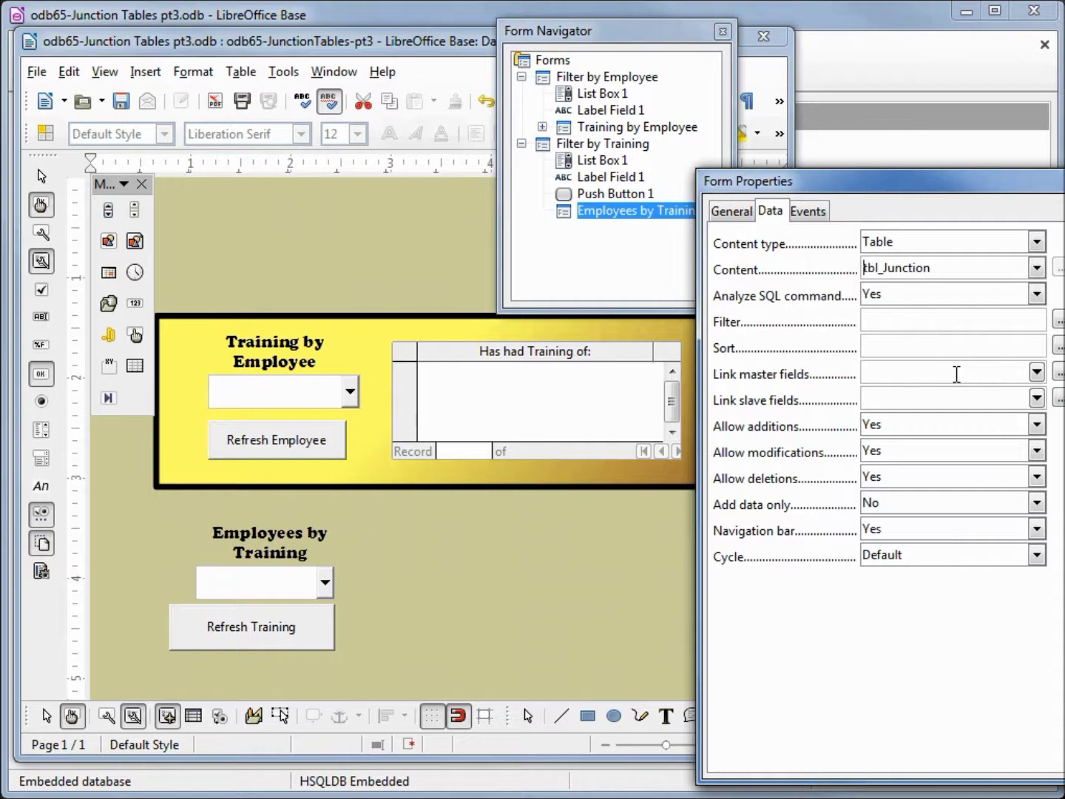
pyautogui.click(1058, 374)
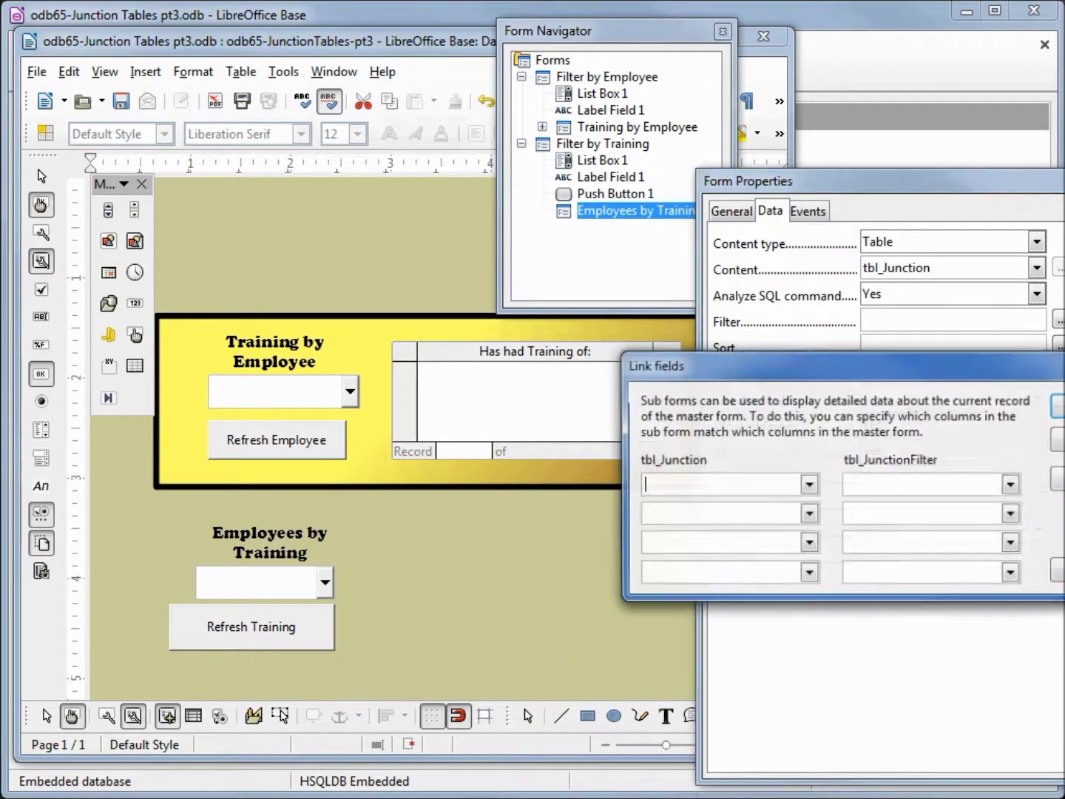
pyautogui.click(815, 487)
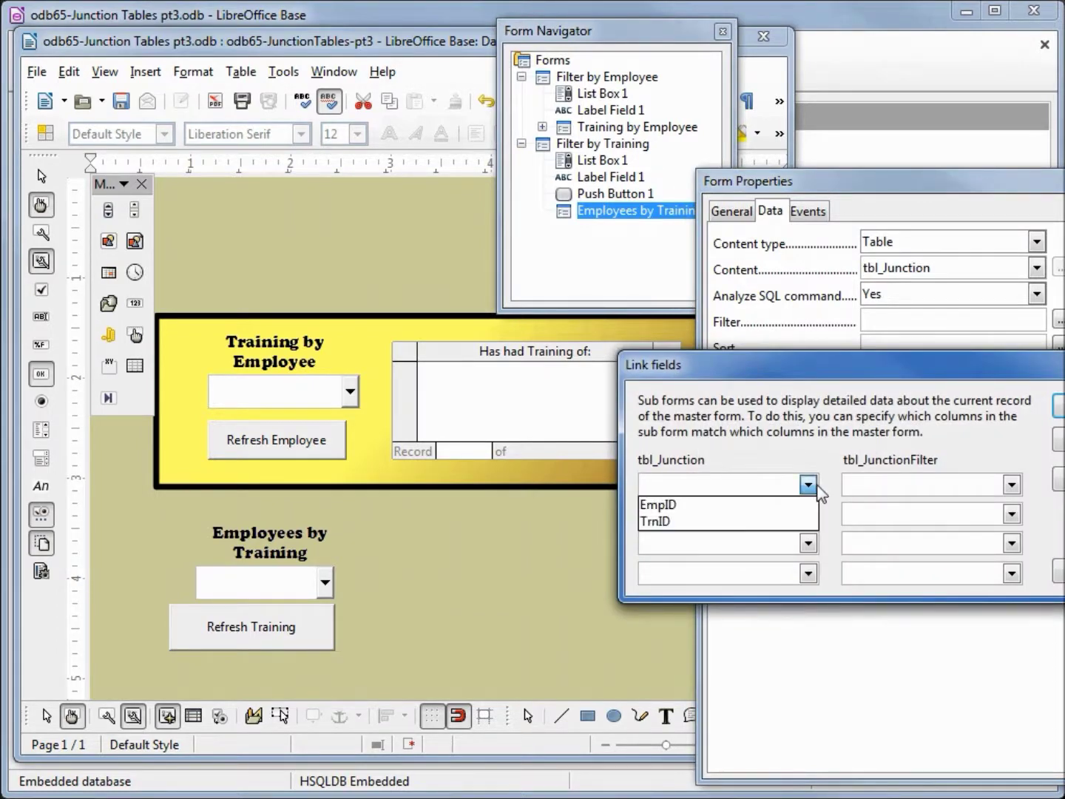
pyautogui.click(735, 523)
pyautogui.click(1011, 485)
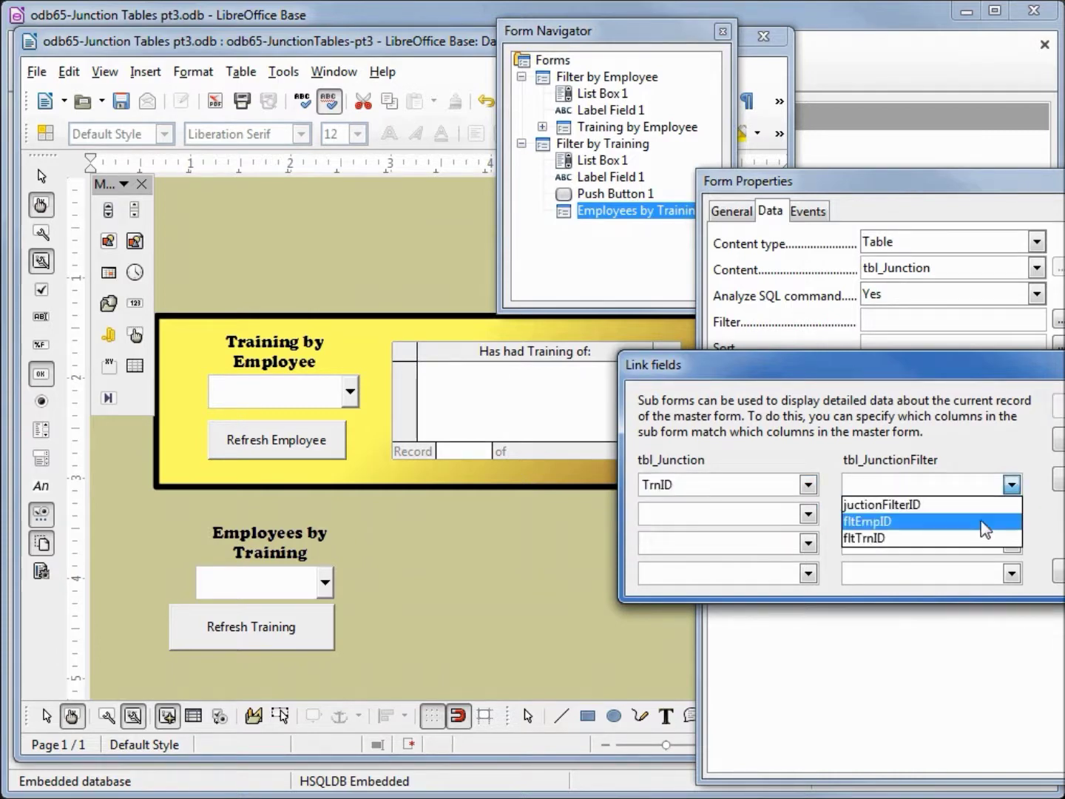
pyautogui.click(979, 538)
pyautogui.click(1059, 405)
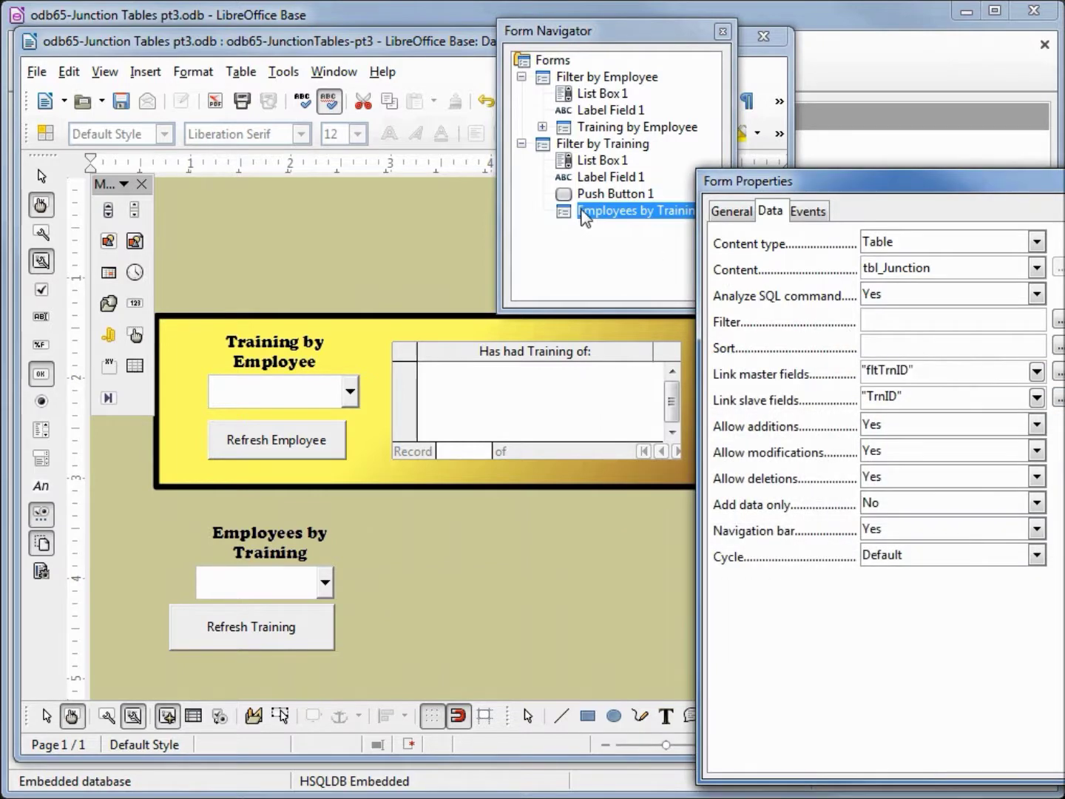
pyautogui.click(584, 215)
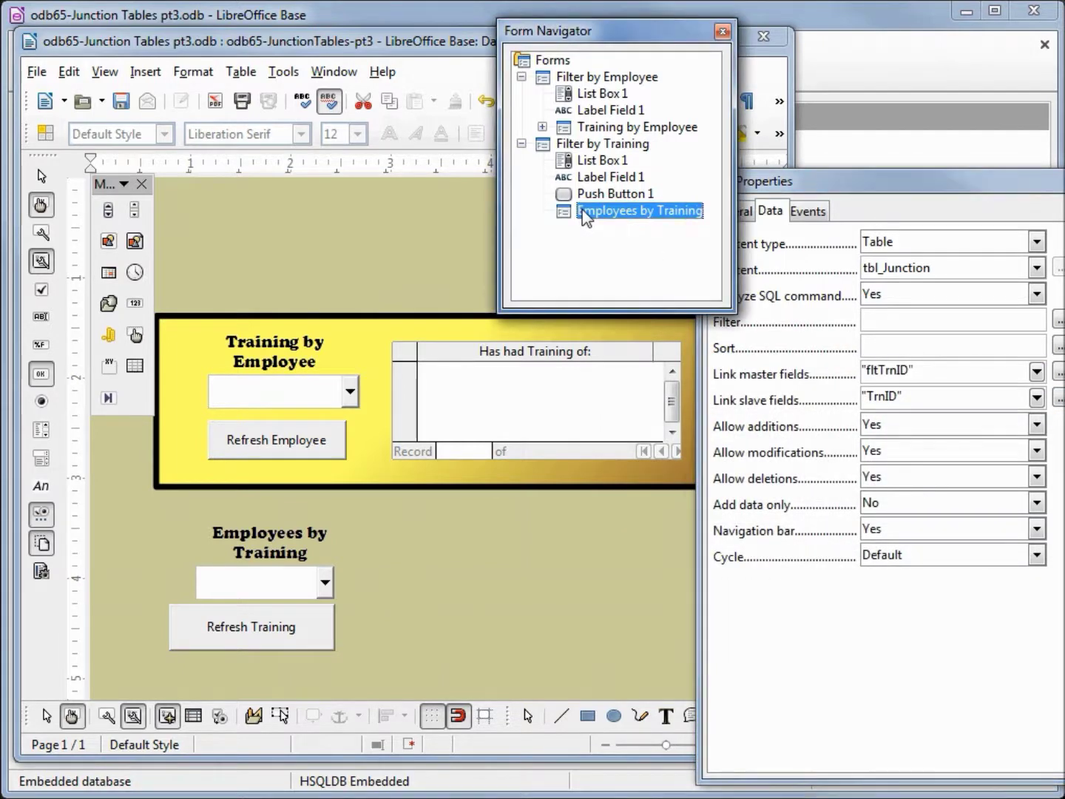
# - Draw a wide table control beside the label and add a widened List Box column
pyautogui.click(134, 365)
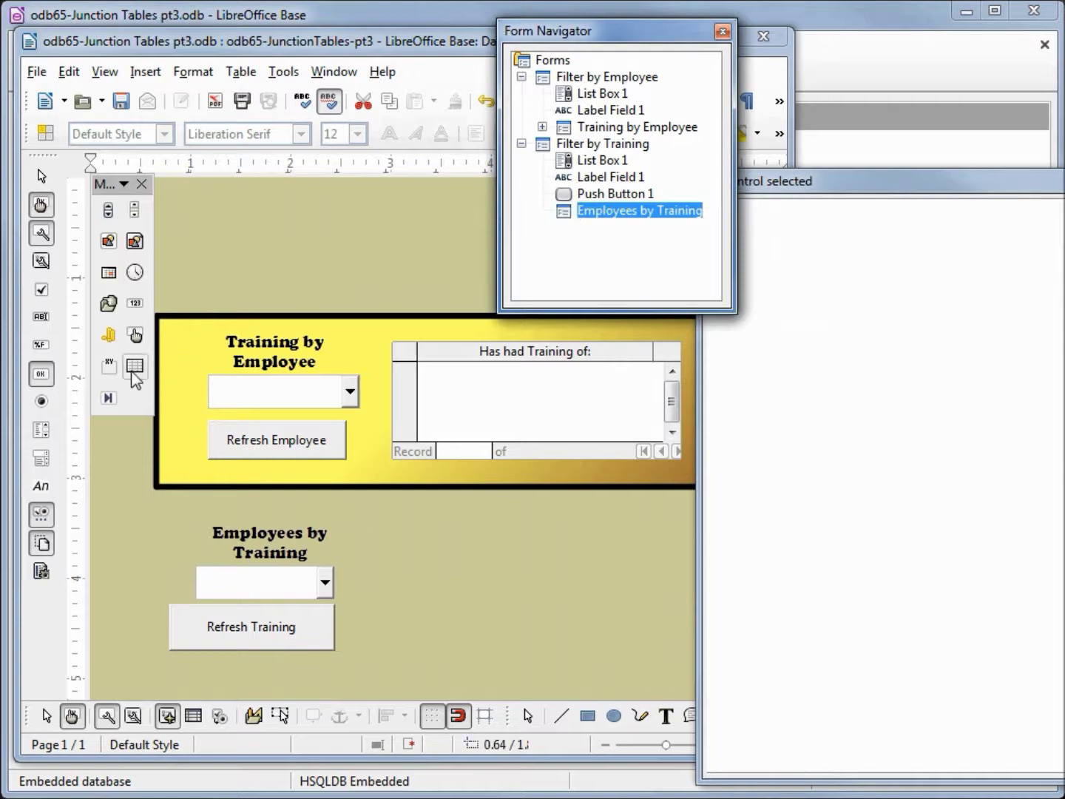
pyautogui.moveTo(384, 531); pyautogui.dragTo(395, 645)
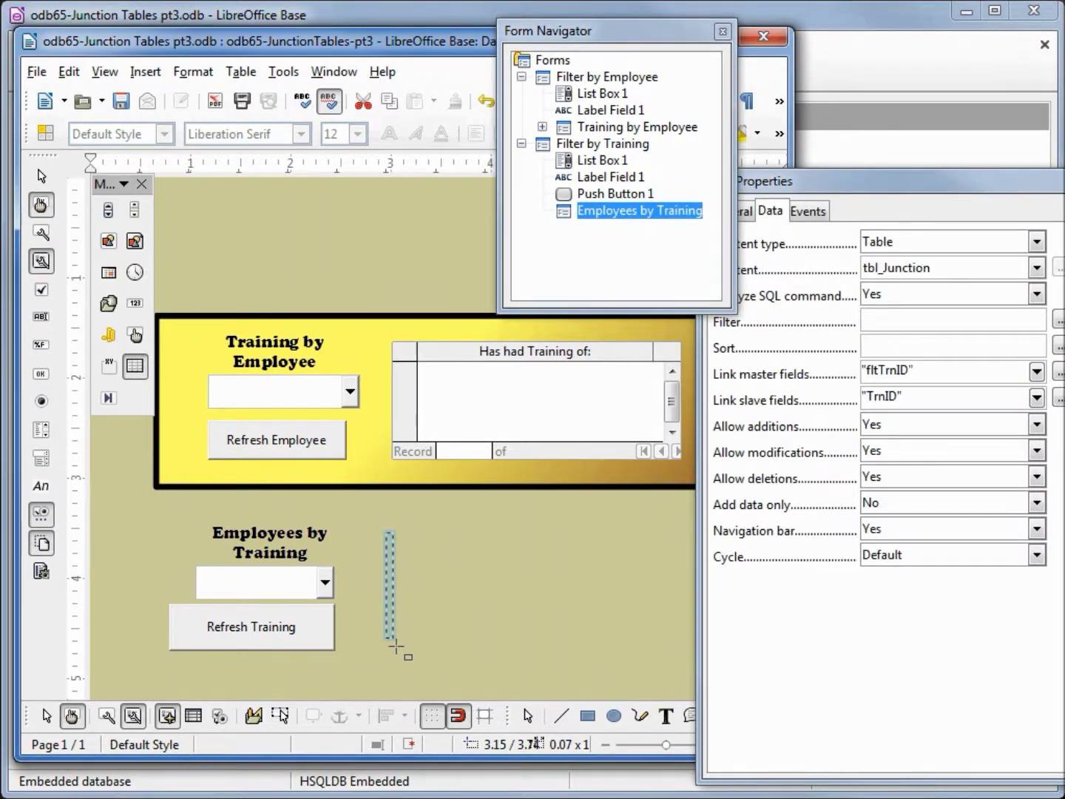
pyautogui.moveTo(395, 646); pyautogui.dragTo(683, 635)
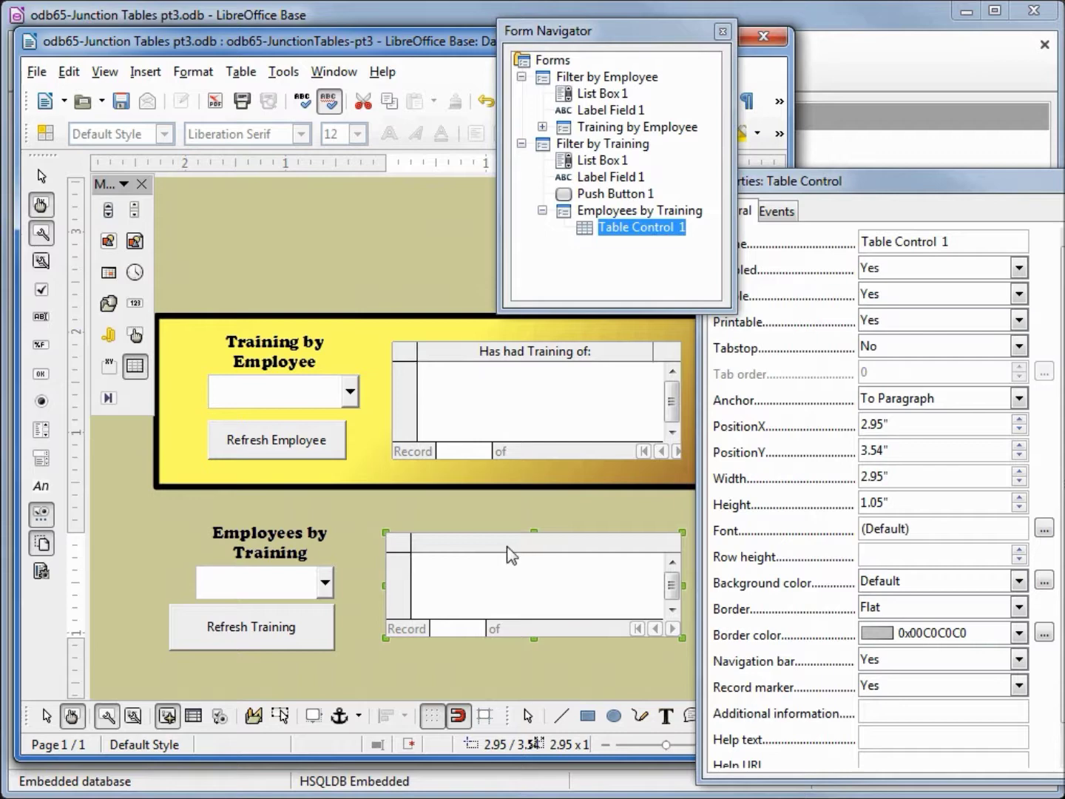
pyautogui.rightClick(507, 546)
pyautogui.moveTo(557, 565)
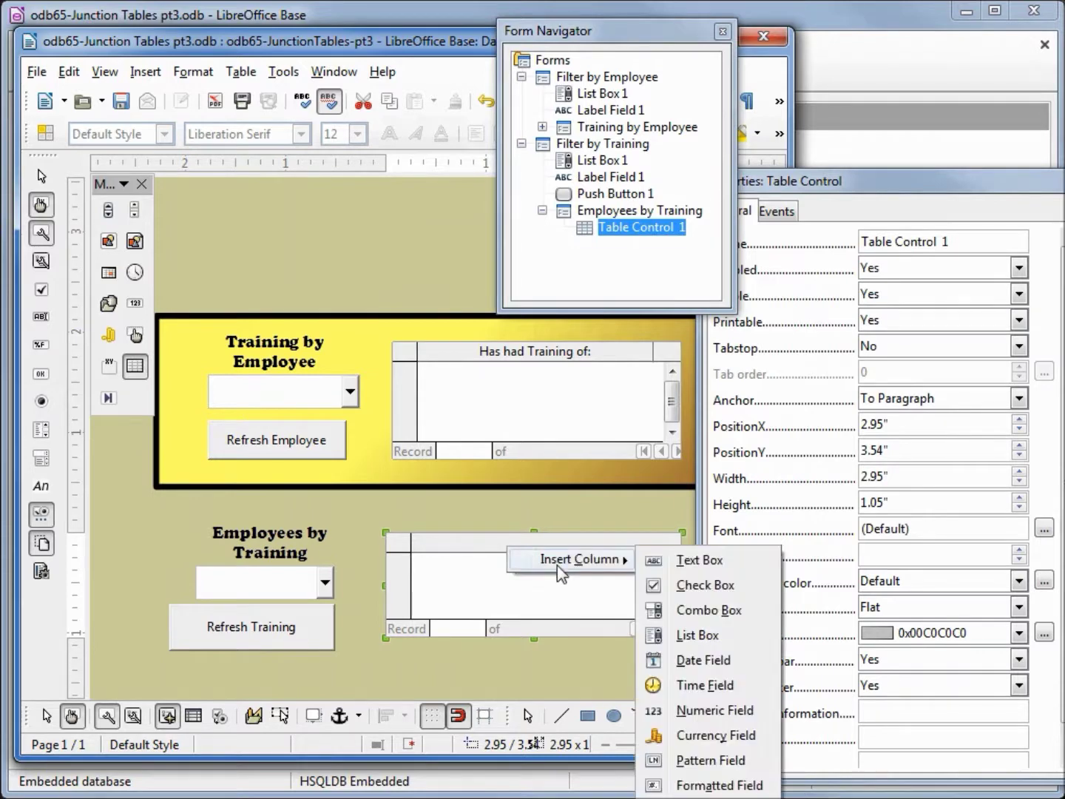
pyautogui.click(703, 632)
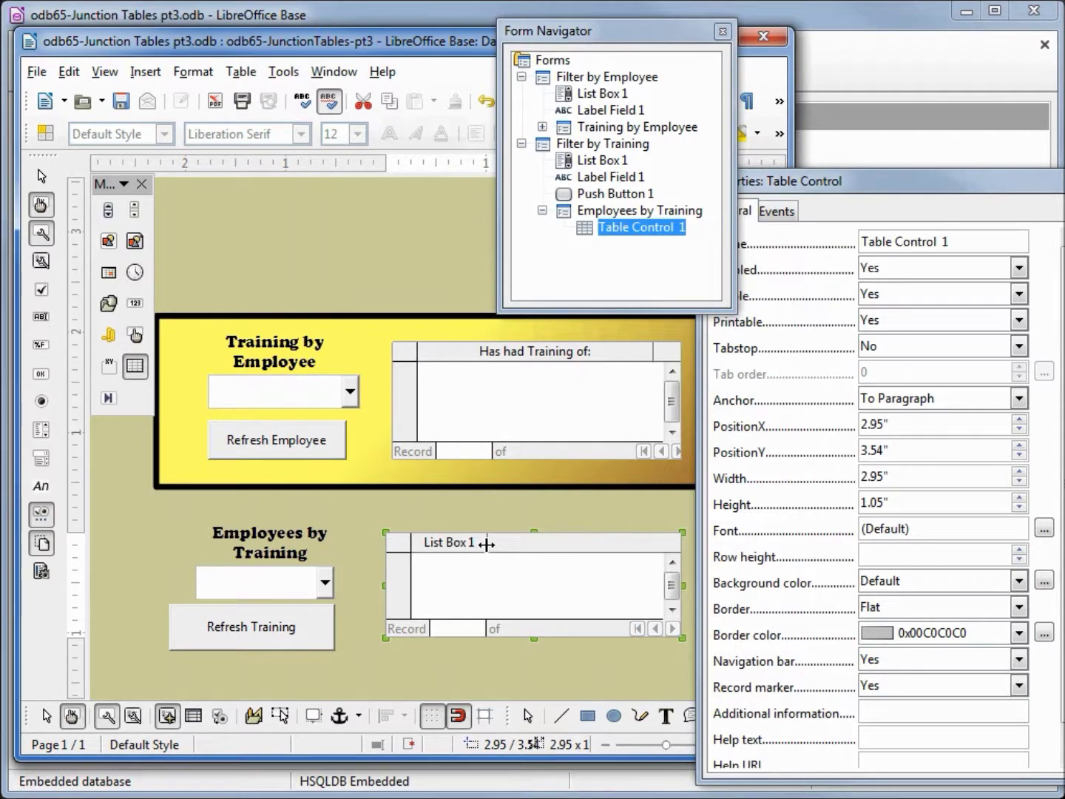
pyautogui.moveTo(487, 543); pyautogui.dragTo(658, 548)
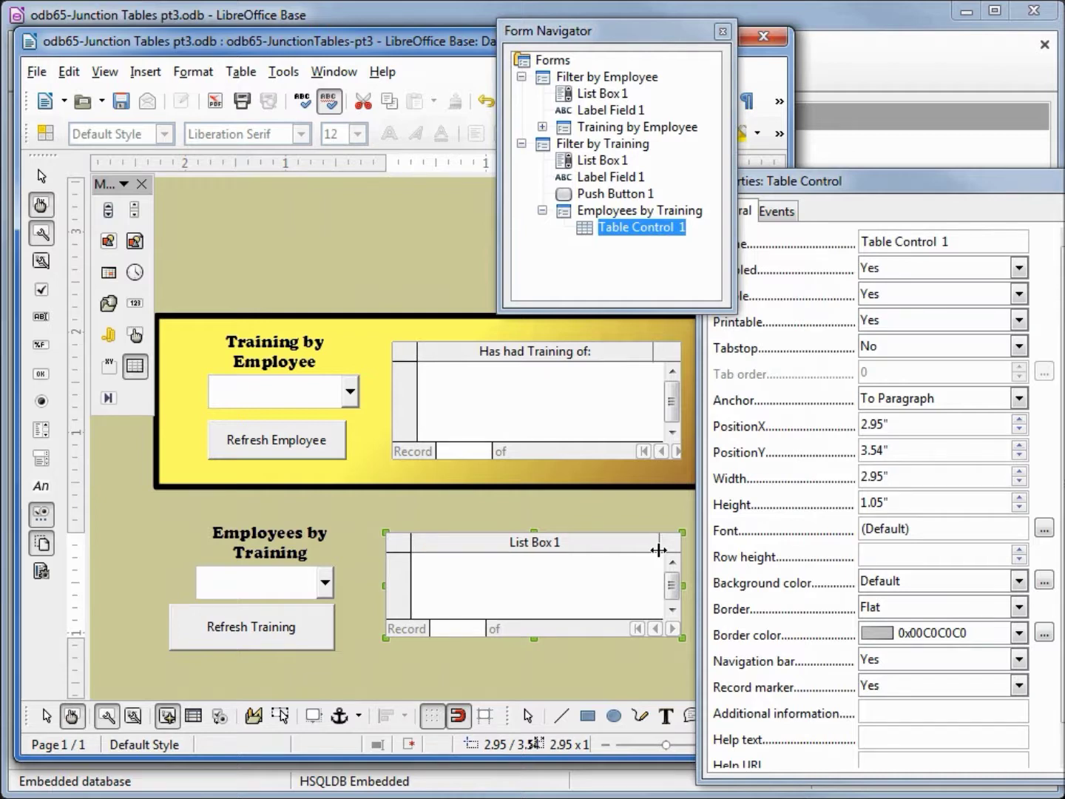
pyautogui.click(876, 188)
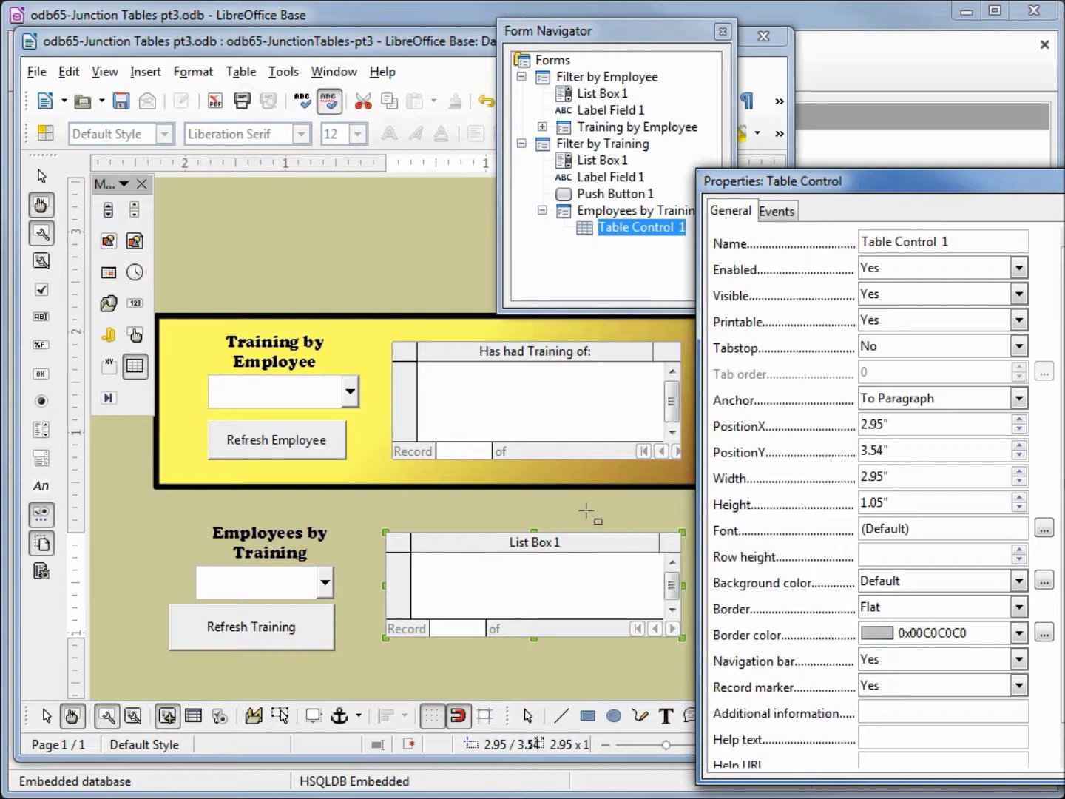
# - Relabel the List Box 1 column 'Employees that have had this training:'
pyautogui.click(564, 542)
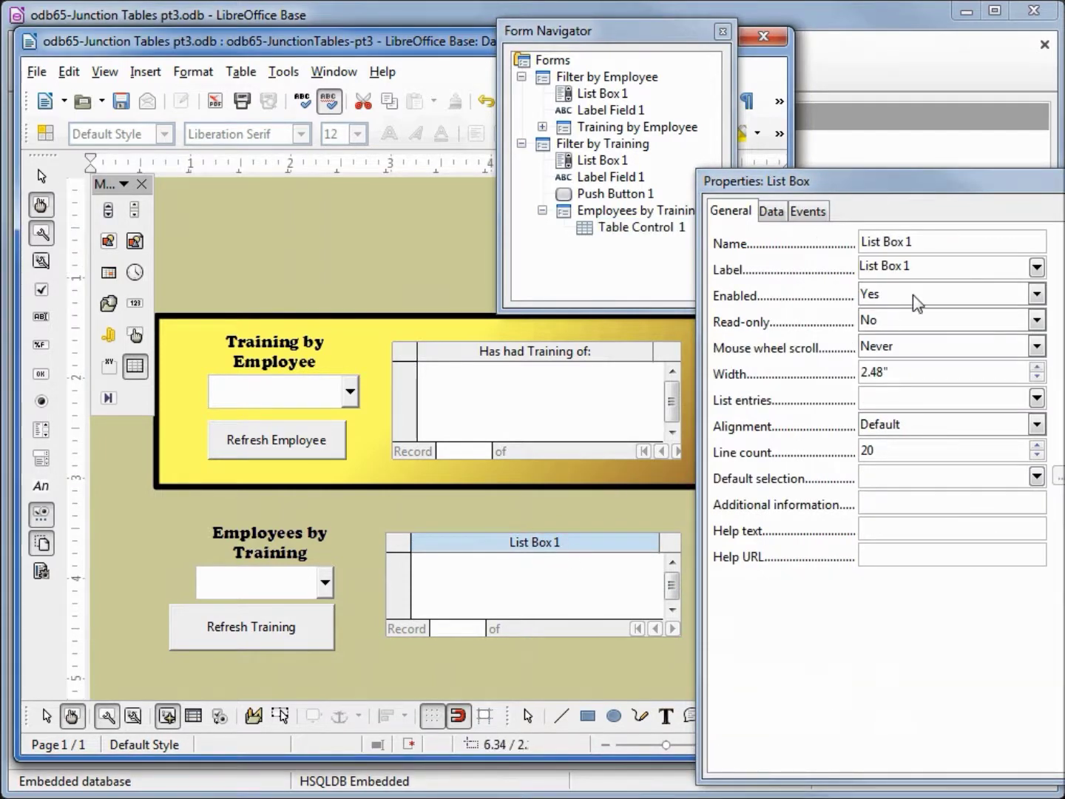
pyautogui.moveTo(929, 264); pyautogui.dragTo(836, 261)
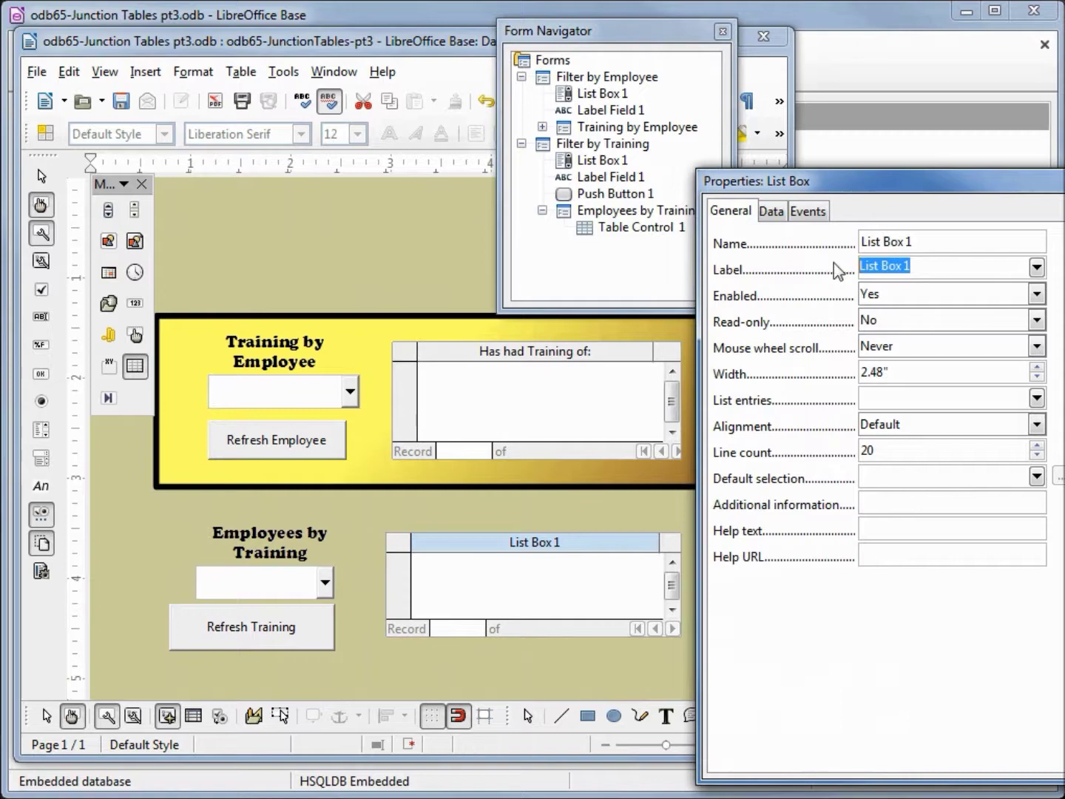
pyautogui.write('Employees that have had this training:')
pyautogui.press('Tab')
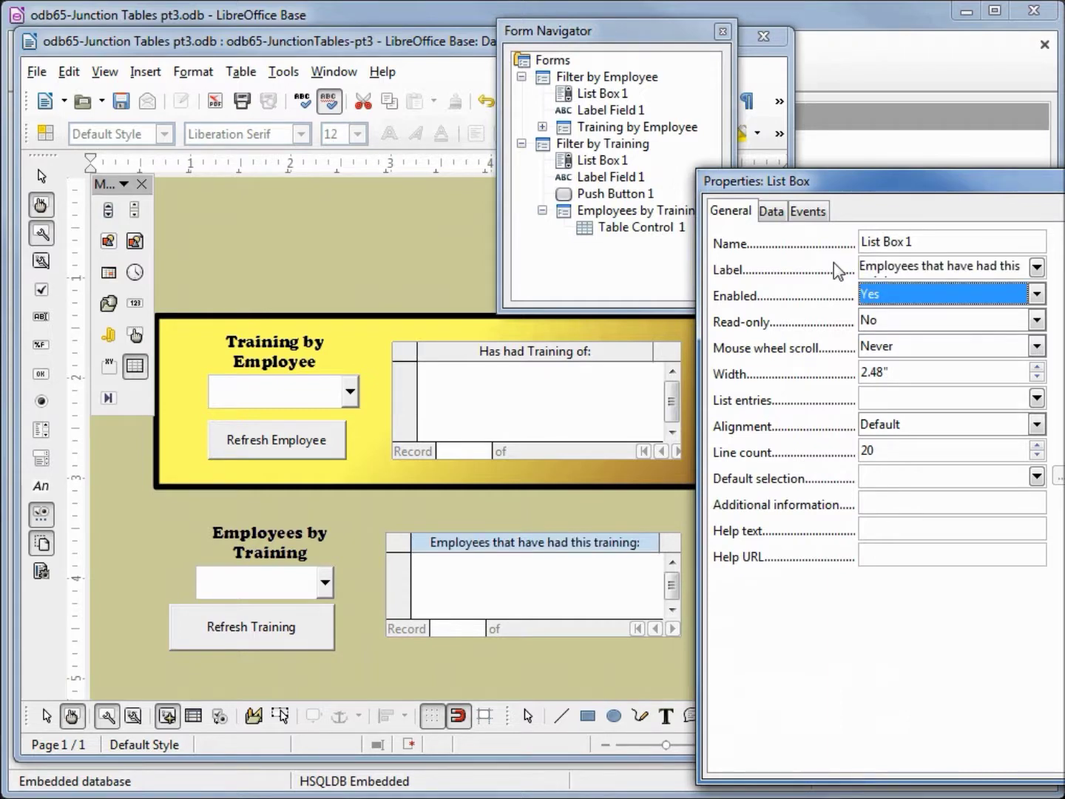
# - Bind the column to EmpID with Sql list contents and start a list-content query
pyautogui.click(776, 215)
pyautogui.click(1037, 243)
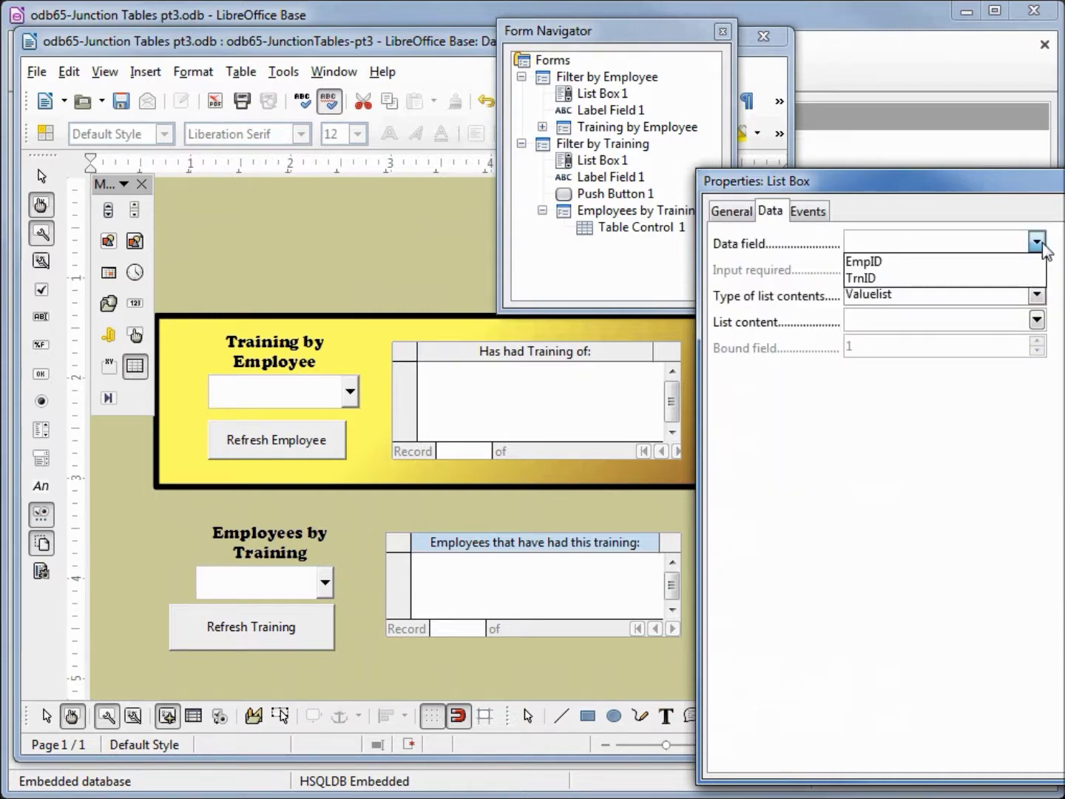
pyautogui.click(973, 262)
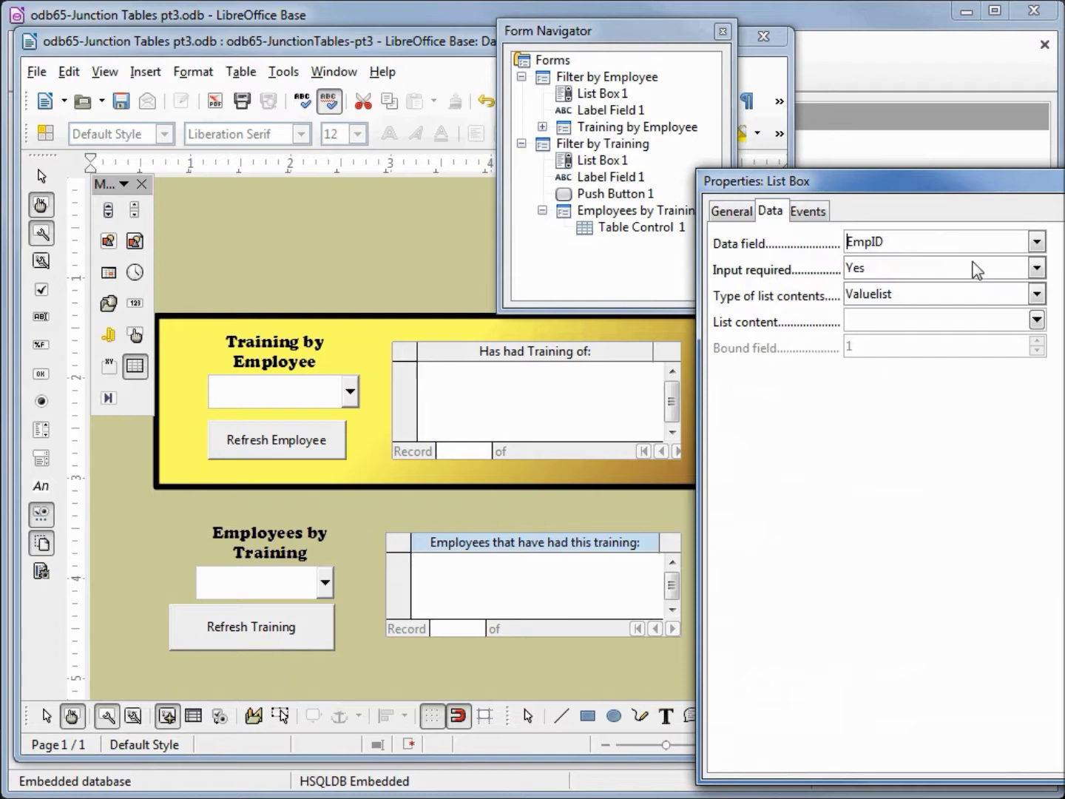
pyautogui.click(1036, 295)
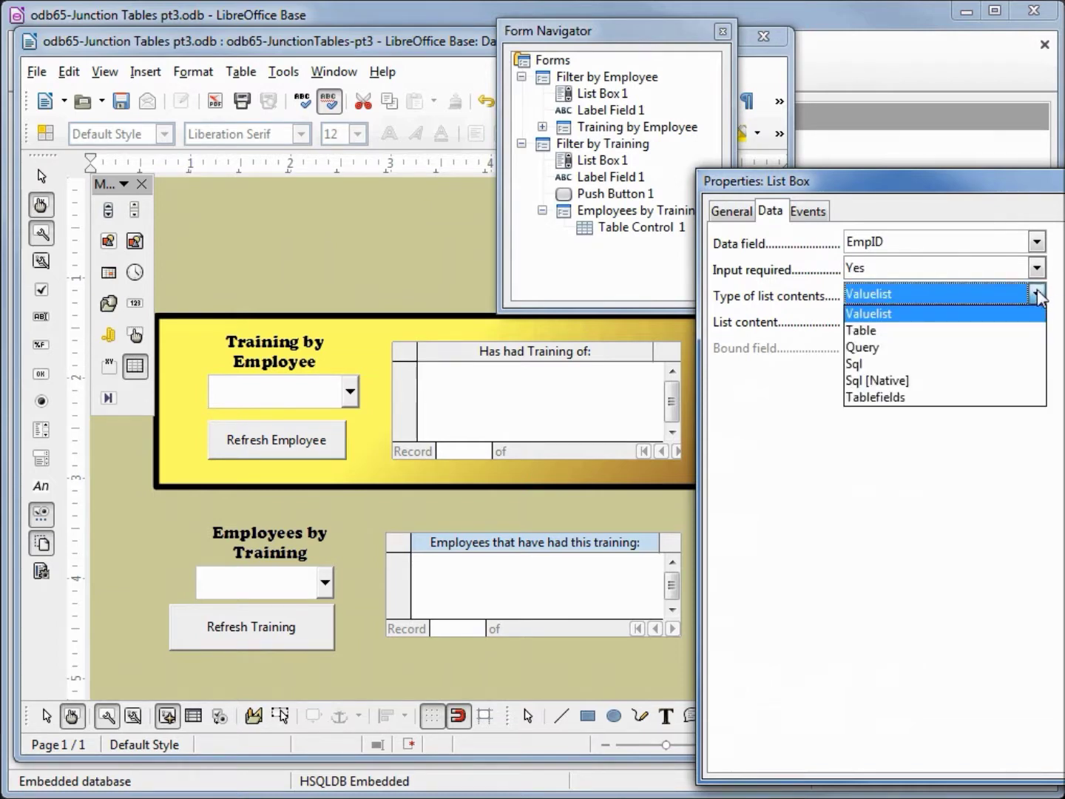
pyautogui.click(902, 365)
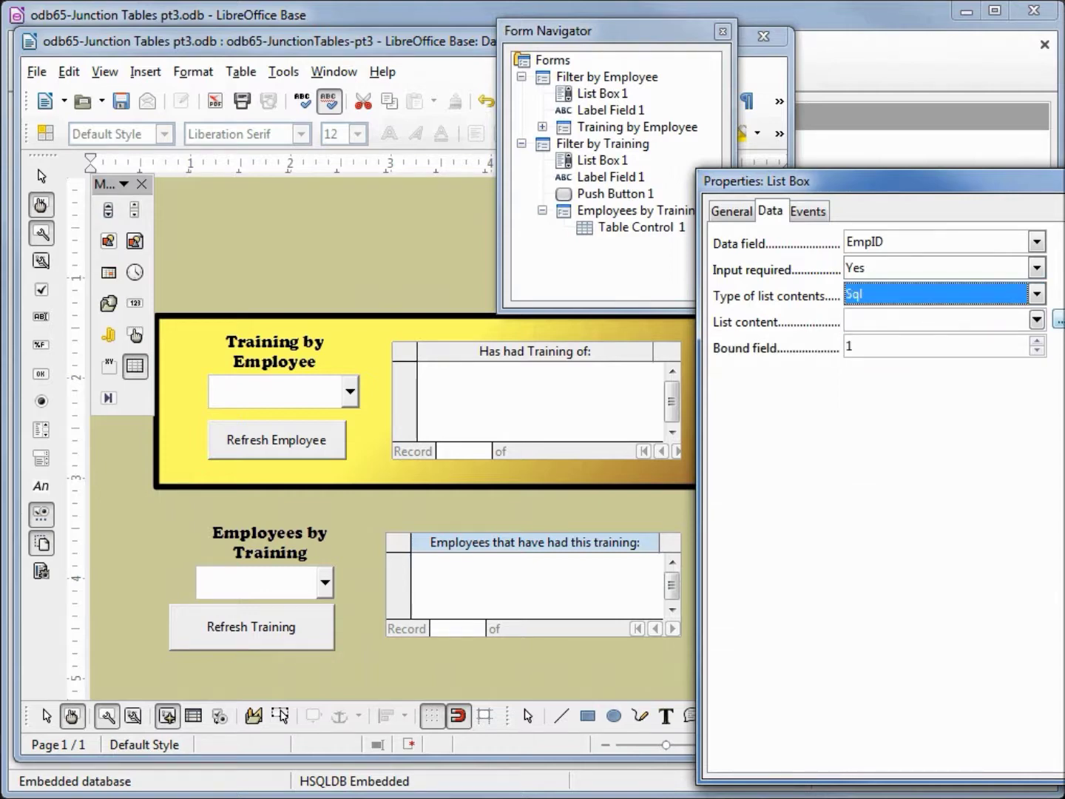
pyautogui.click(1058, 320)
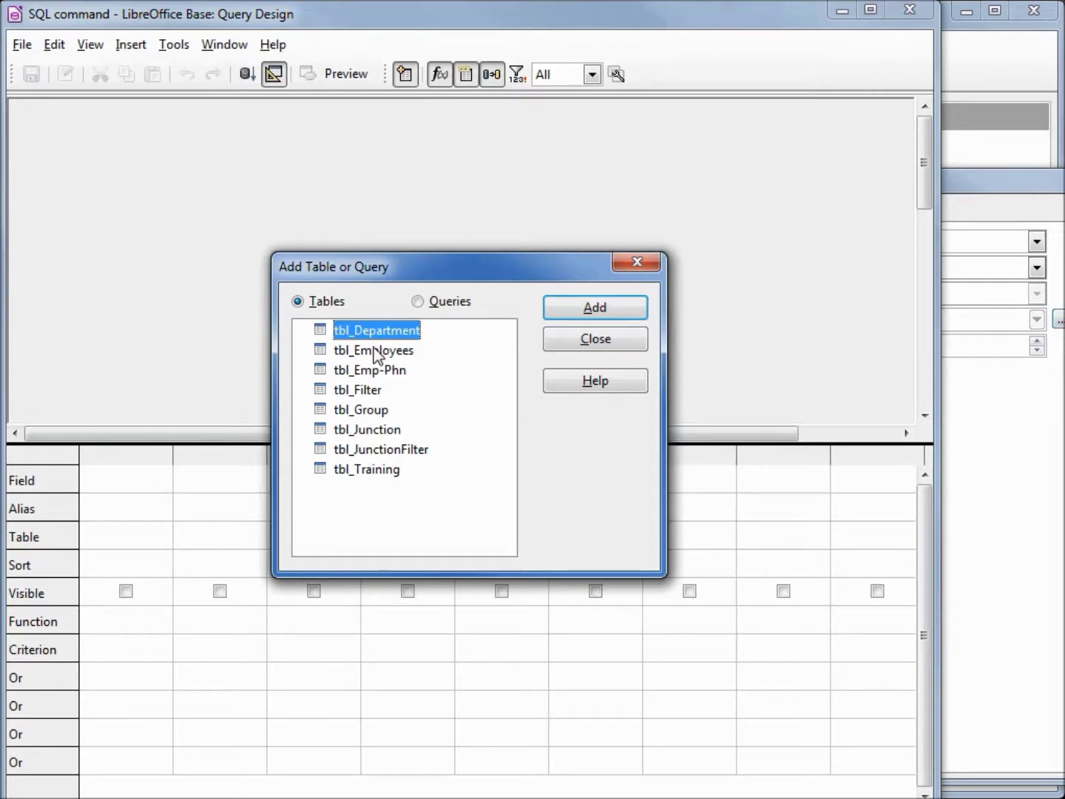
# - Build a query on tbl_Employees with Last Name, First Name and employee-ID
pyautogui.click(375, 352)
pyautogui.click(593, 310)
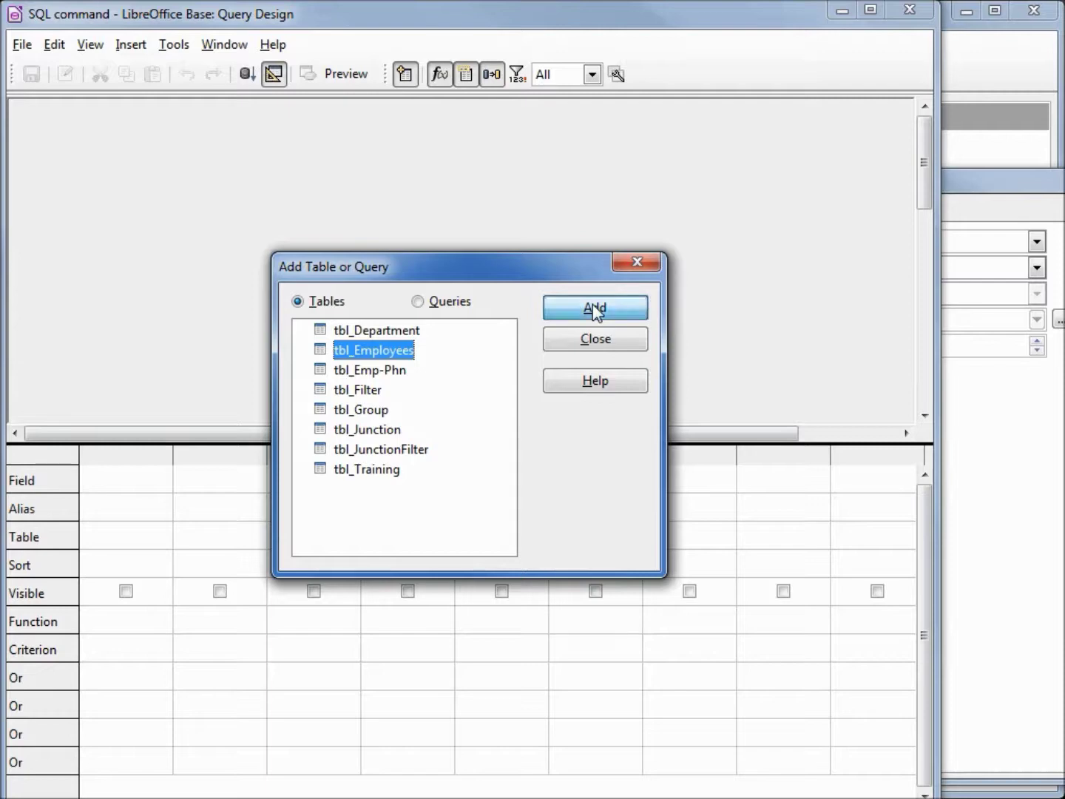
pyautogui.click(591, 343)
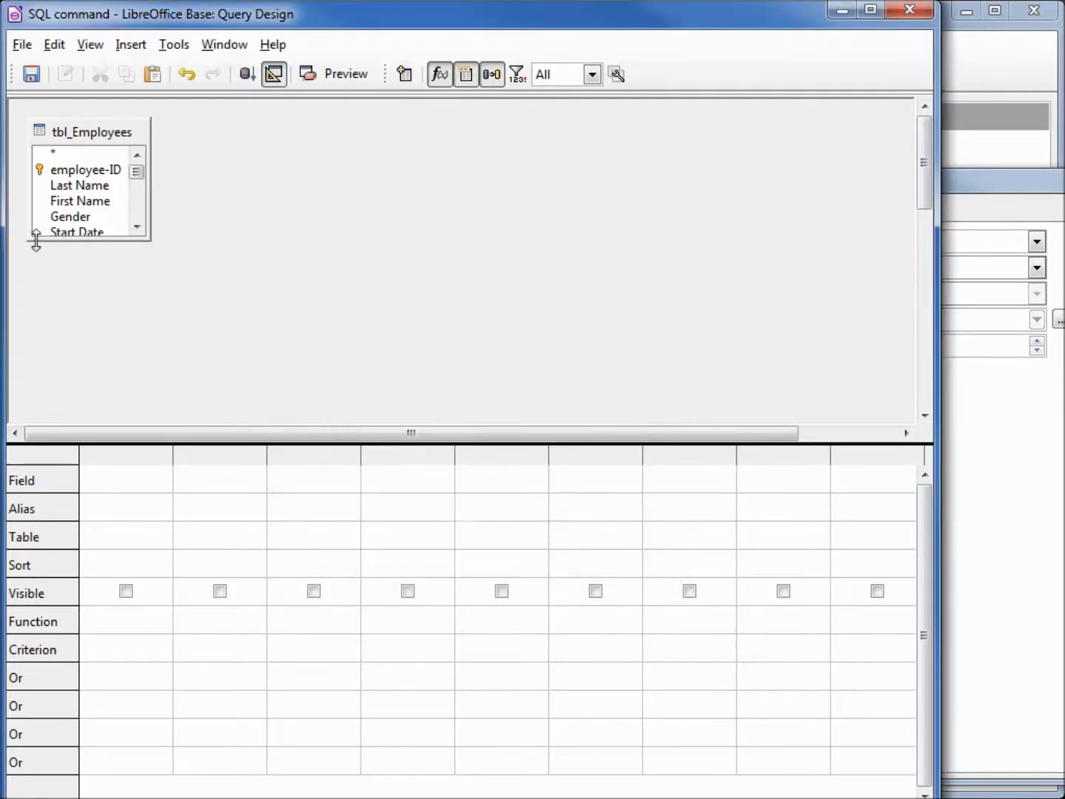
pyautogui.doubleClick(77, 187)
pyautogui.doubleClick(82, 203)
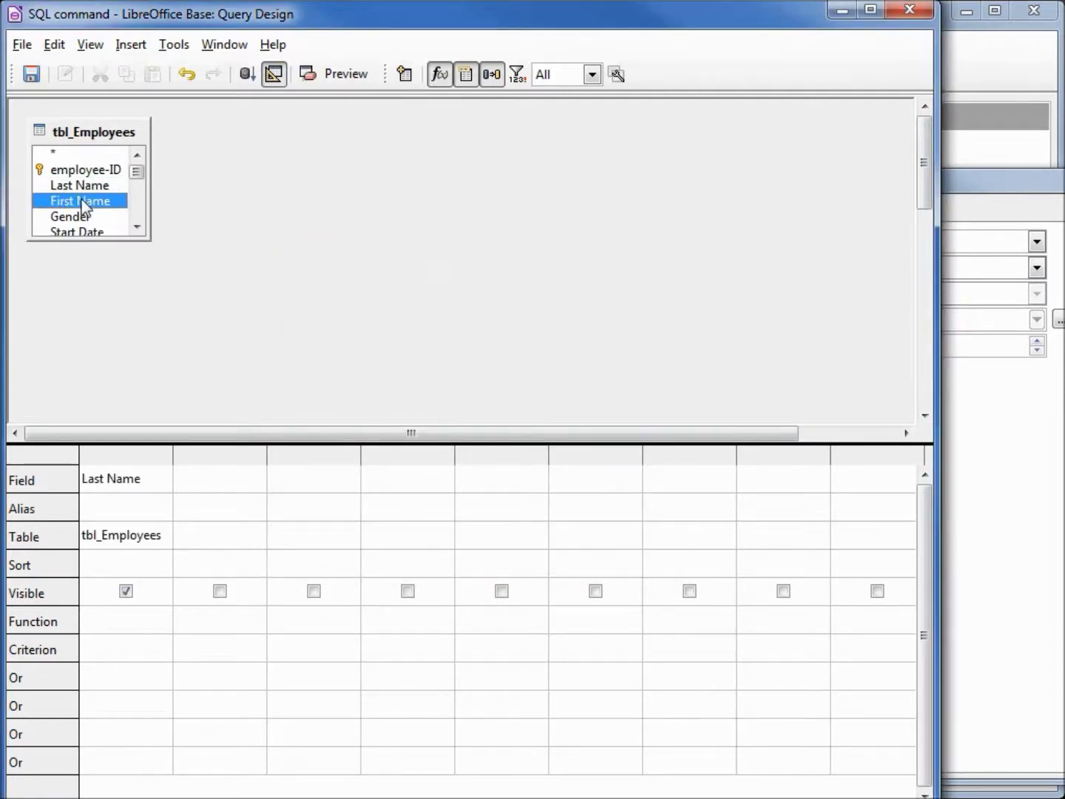
pyautogui.doubleClick(88, 171)
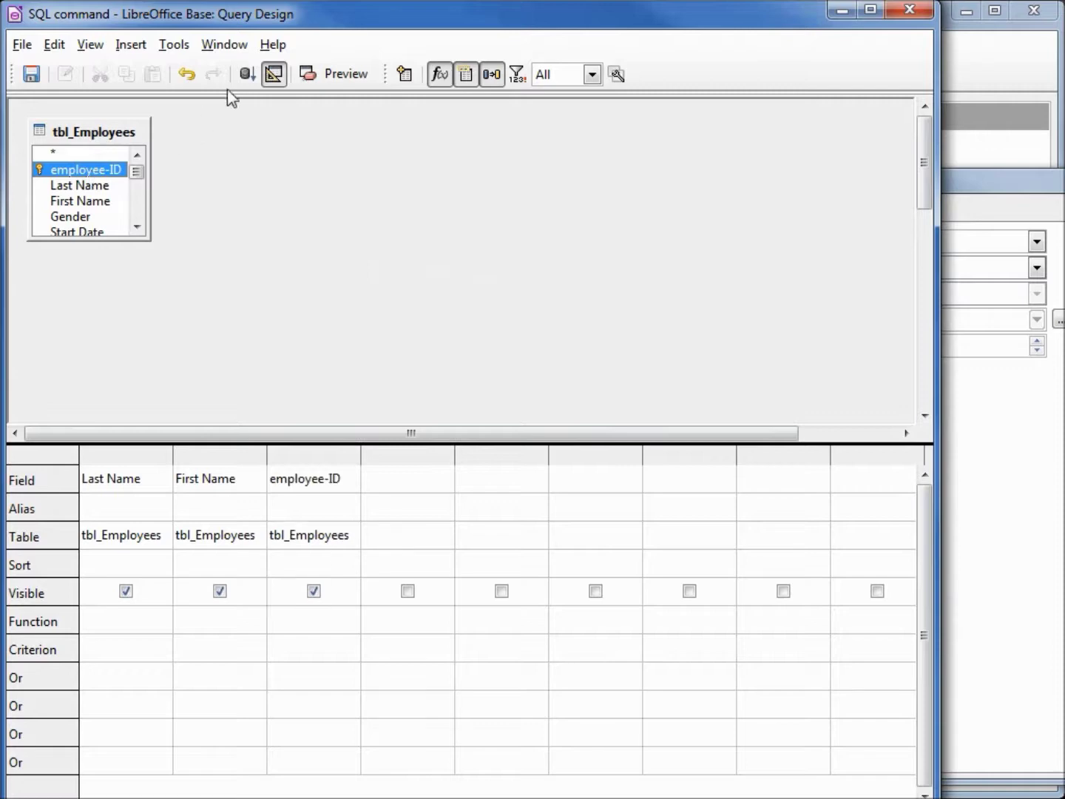
# - In SQL, concatenate Last Name ', ' First Name and alias it AS "EMP-Name"
pyautogui.click(274, 74)
pyautogui.click(164, 103)
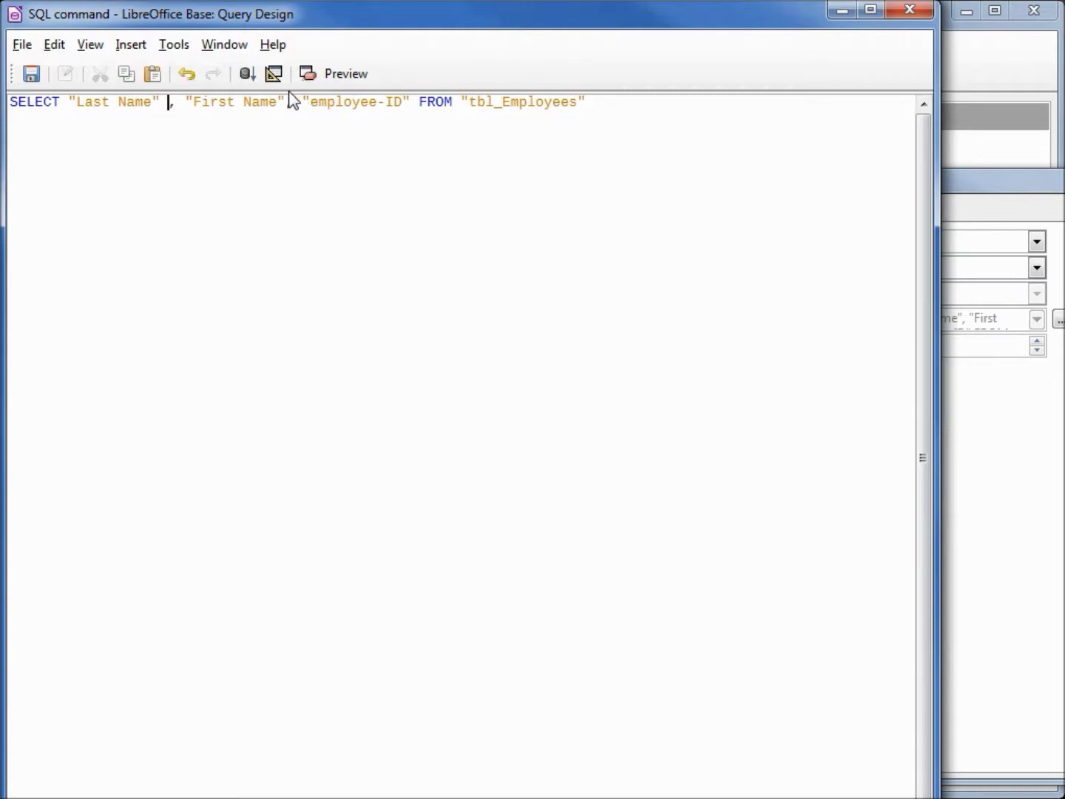
pyautogui.write('||')
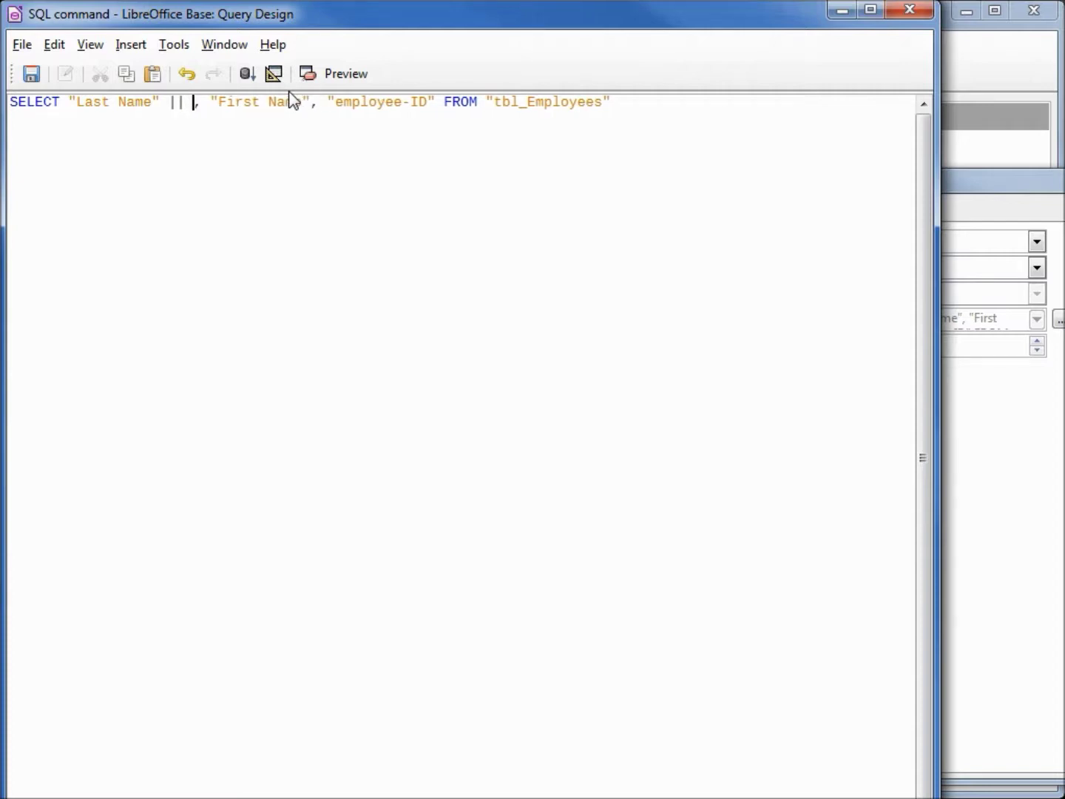
pyautogui.write(" '")
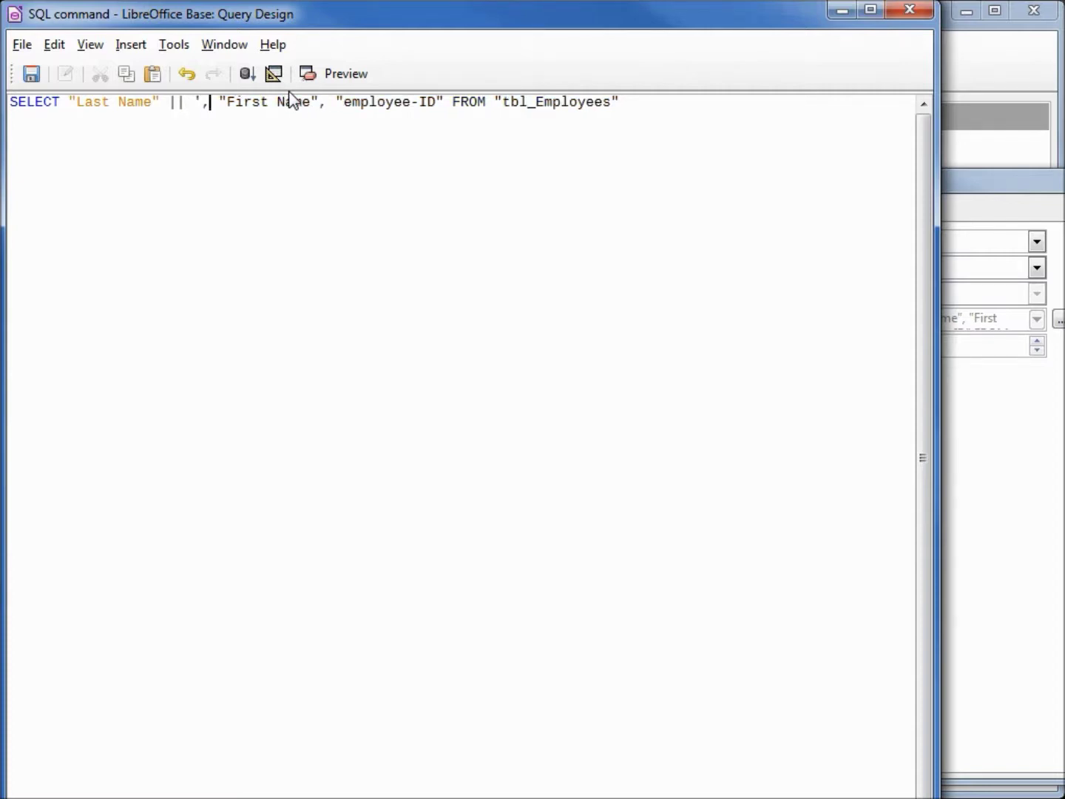
pyautogui.press('Right')
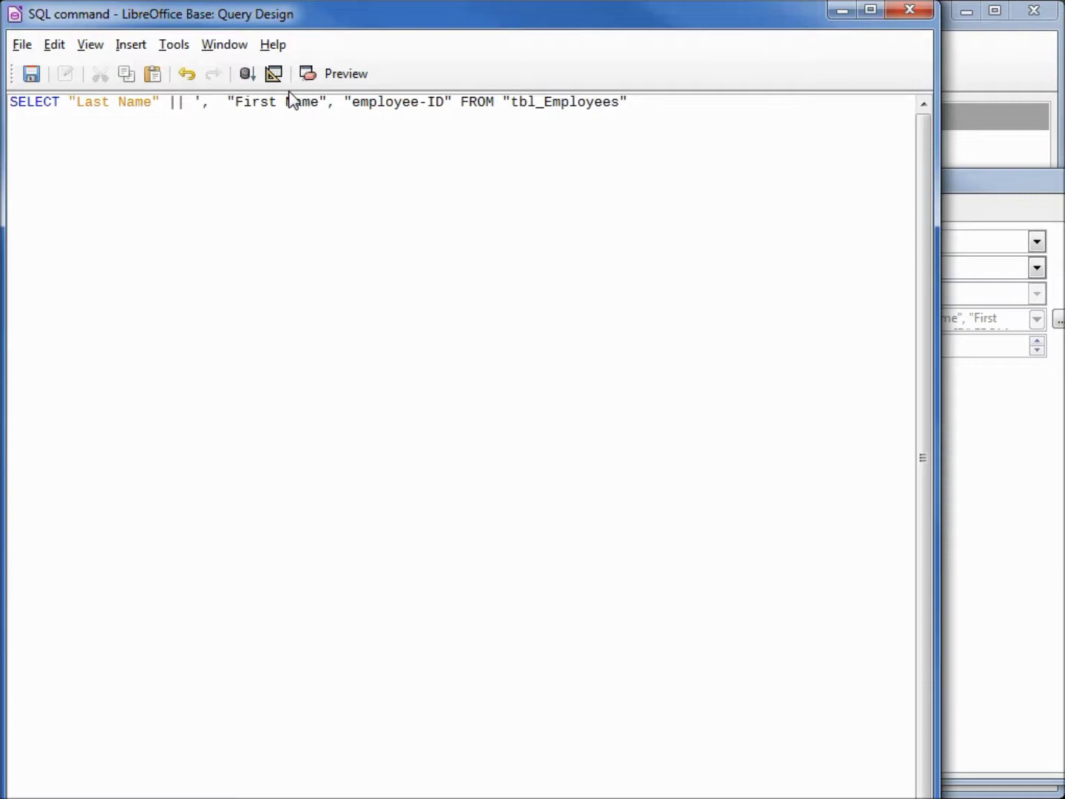
pyautogui.write("' ")
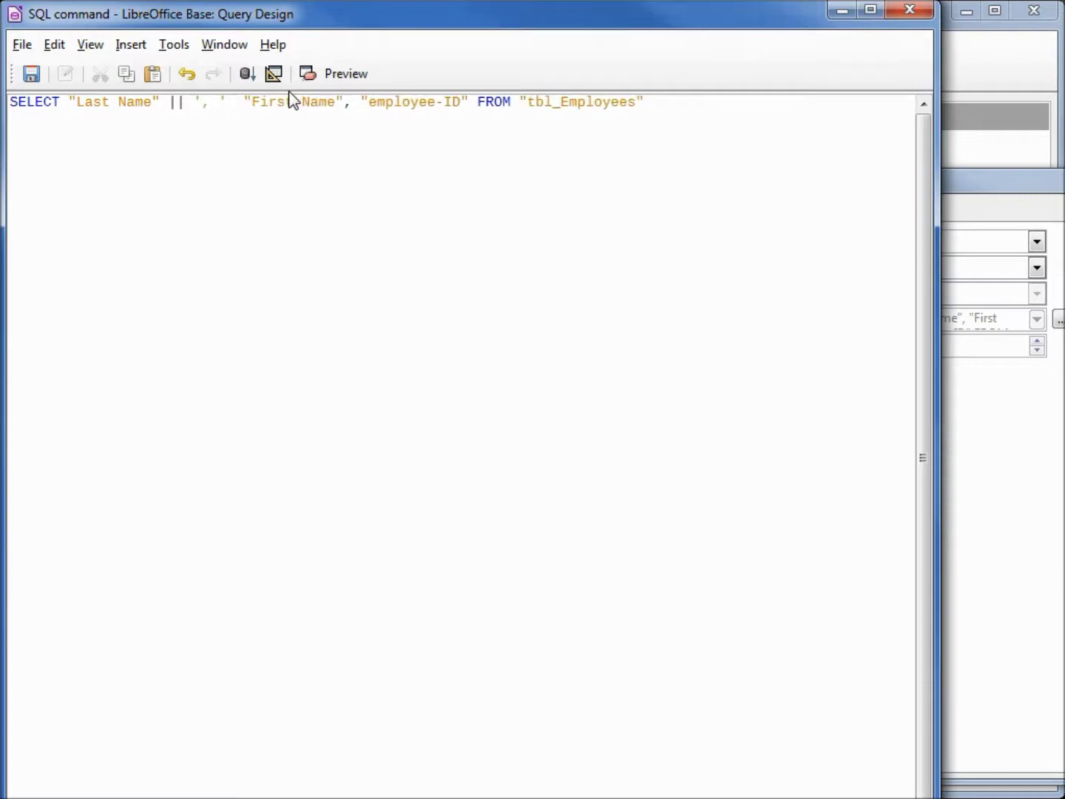
pyautogui.write('||')
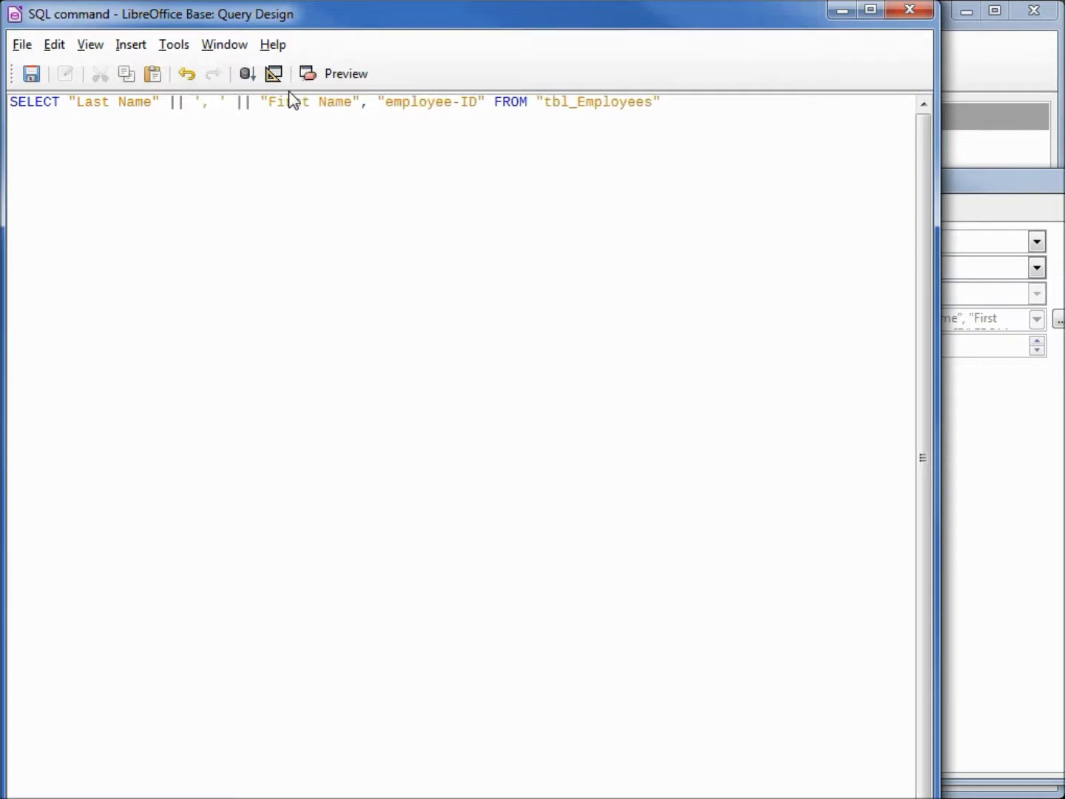
pyautogui.press('Right')
pyautogui.press('Right')
pyautogui.press('Right')
pyautogui.press('Right')
pyautogui.press('Right')
pyautogui.press('Right')
pyautogui.press('Right')
pyautogui.press('Right')
pyautogui.press('Right')
pyautogui.press('Right')
pyautogui.press('Right')
pyautogui.press('Right')
pyautogui.press('Right')
pyautogui.press('Right')
pyautogui.press('Left')
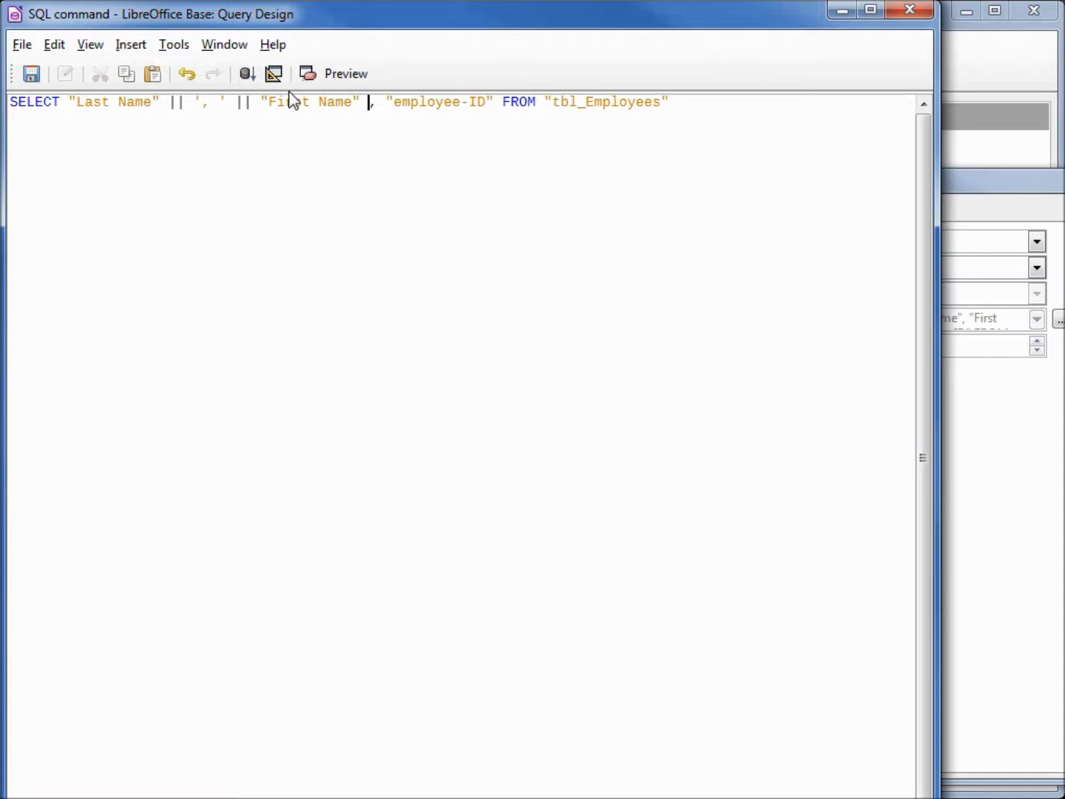
pyautogui.write('AS ')
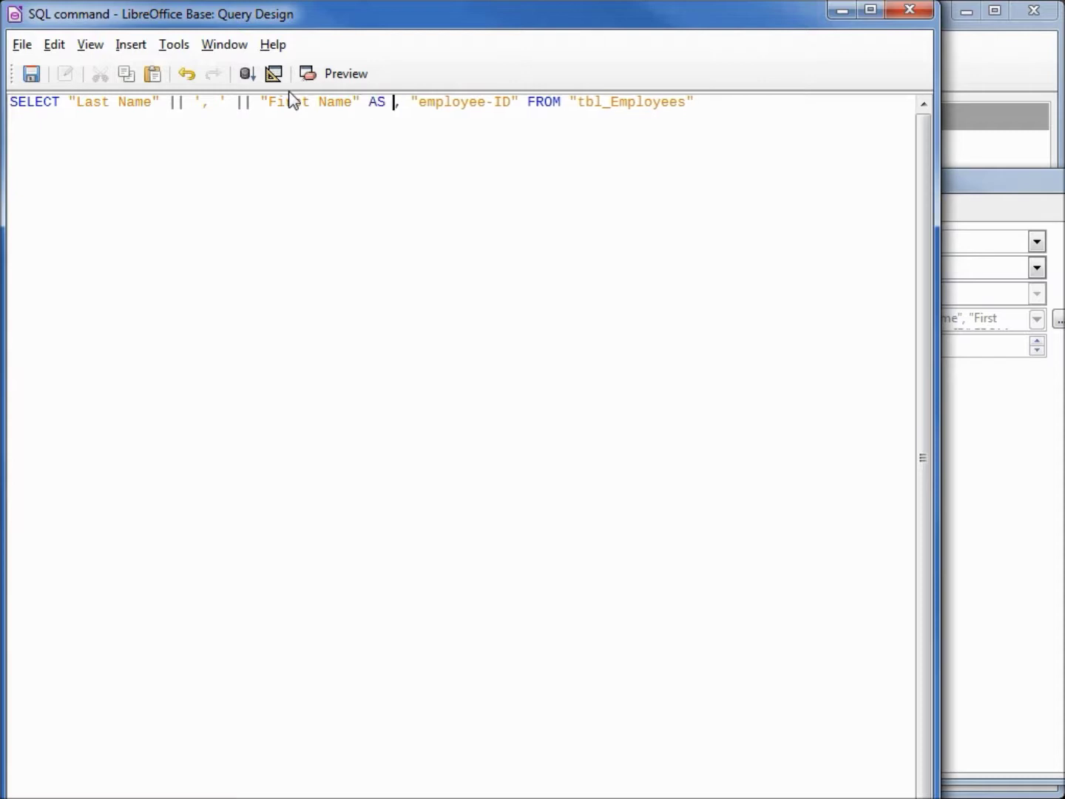
pyautogui.write('"EM')
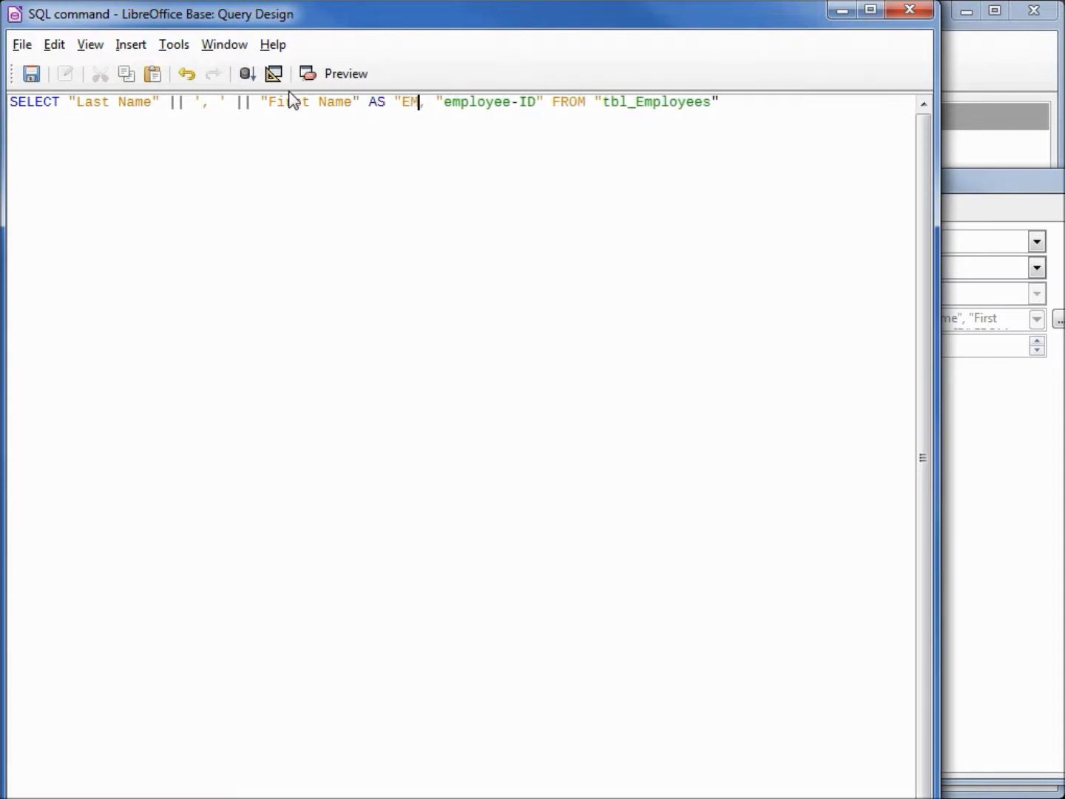
pyautogui.write('P-Name')
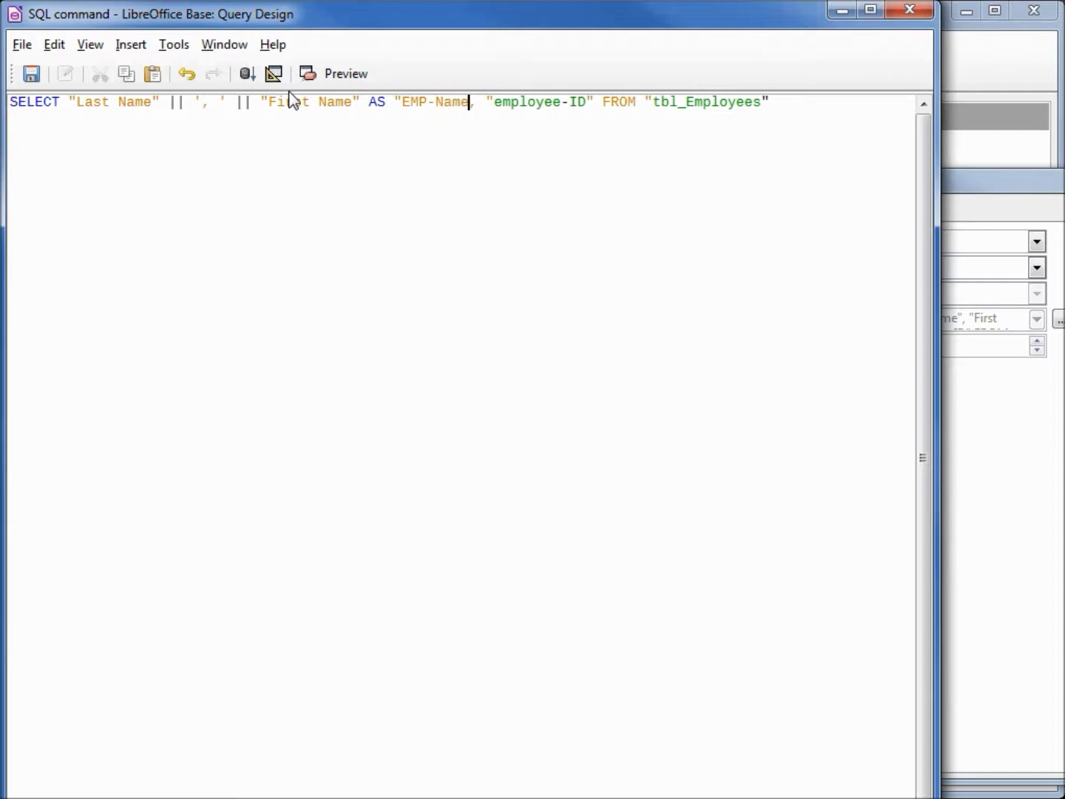
pyautogui.write('"')
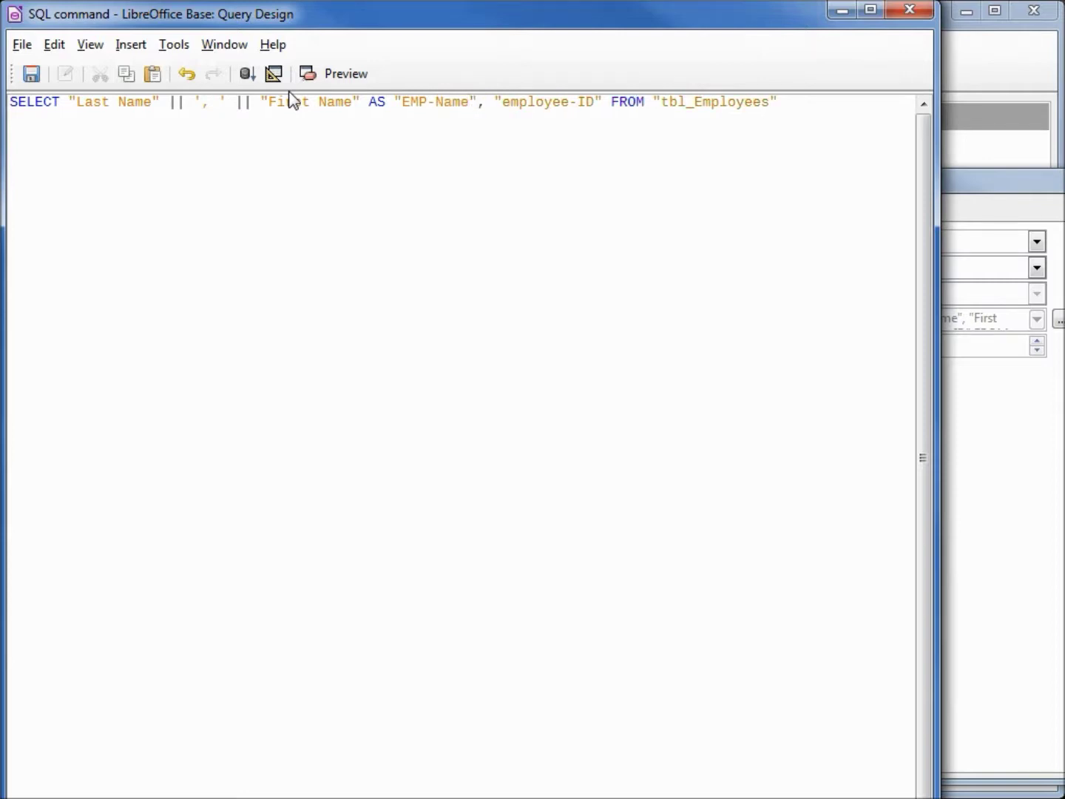
pyautogui.press('Right')
pyautogui.press('Right')
pyautogui.press('Right')
pyautogui.press('Right')
pyautogui.press('Right')
pyautogui.press('Right')
pyautogui.press('Right')
pyautogui.press('Right')
pyautogui.press('Right')
pyautogui.press('Right')
# - Add WHERE NOT "employee-ID" = 0, rerun to get 32 records, and save the query
pyautogui.click(247, 74)
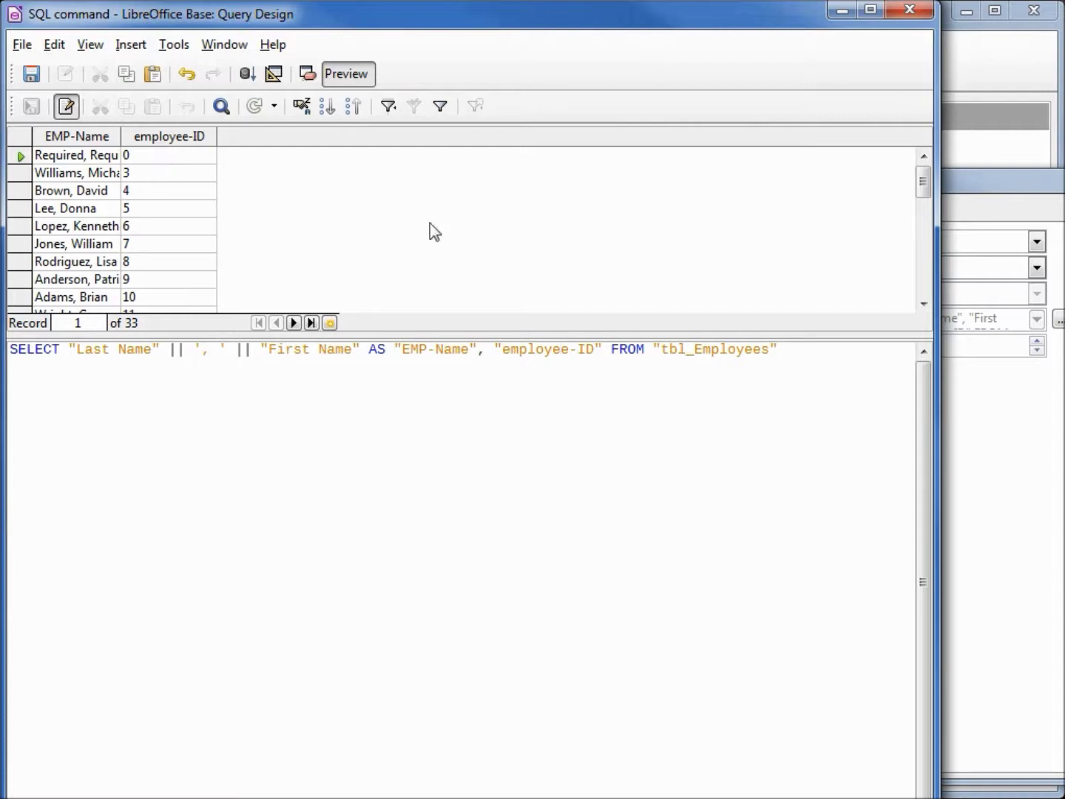
pyautogui.click(784, 350)
pyautogui.write('Where "emplo')
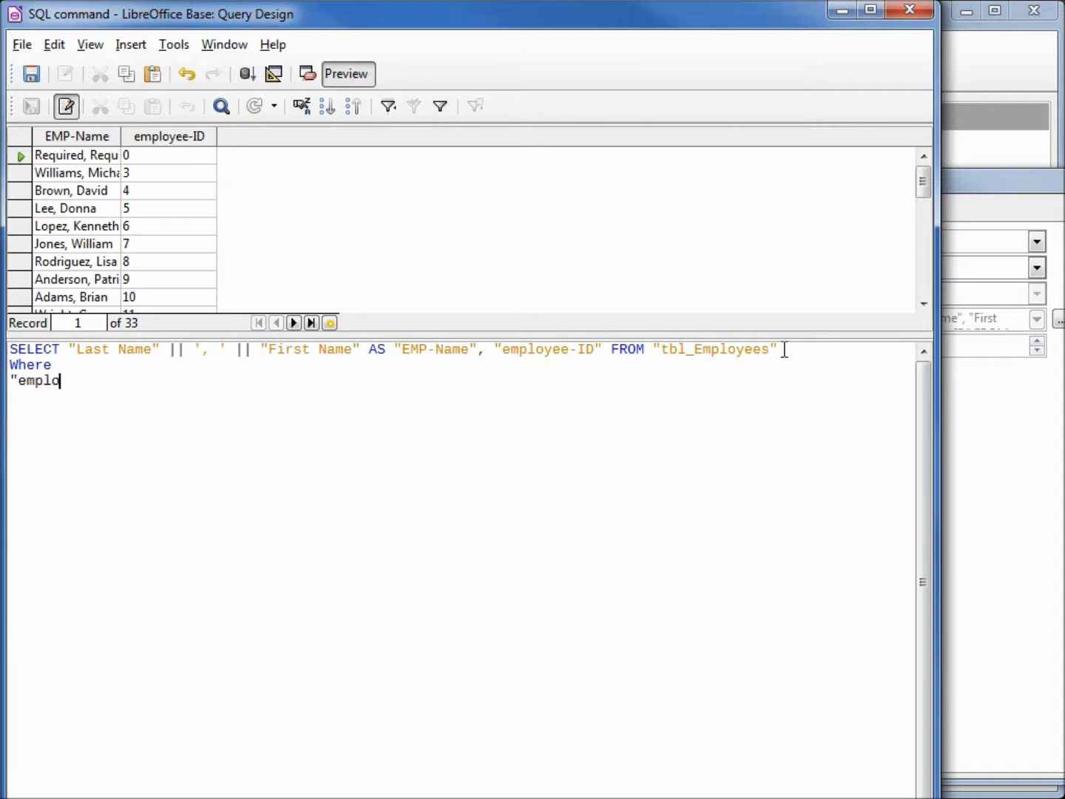
pyautogui.write('yee-ID')
pyautogui.press('BackSpace')
pyautogui.write('" = ')
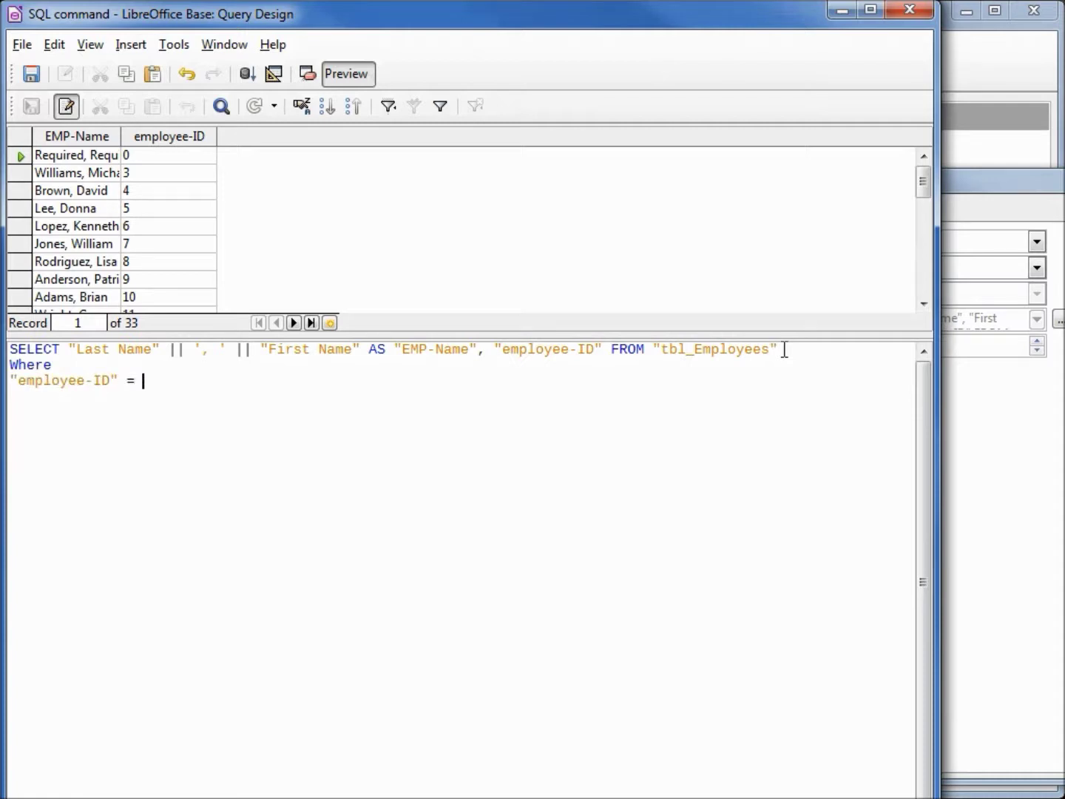
pyautogui.write('0')
pyautogui.press('Up')
pyautogui.press('Right')
pyautogui.write('NOT')
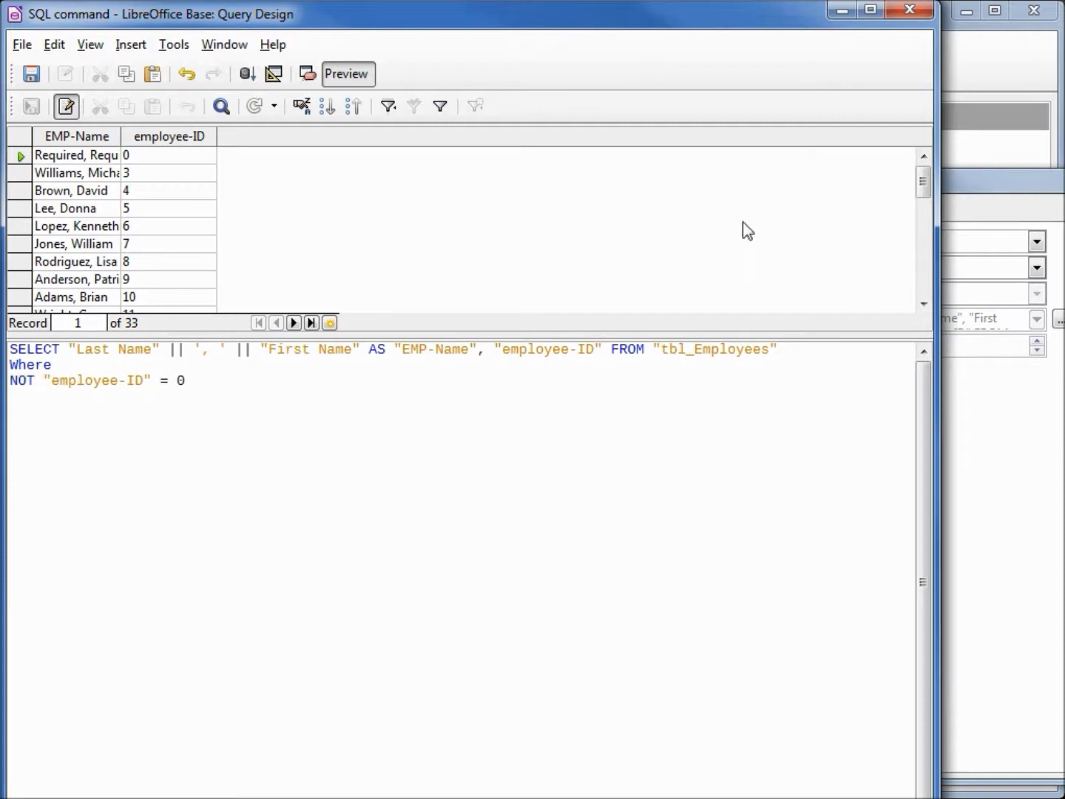
pyautogui.click(249, 75)
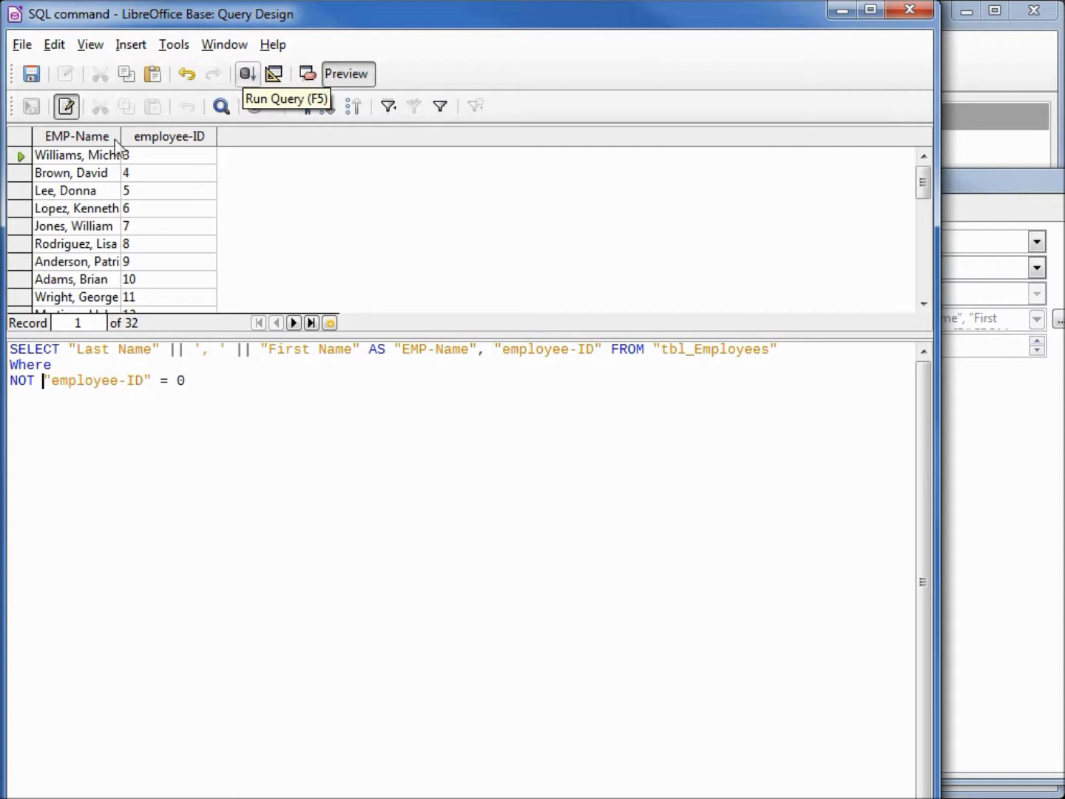
pyautogui.click(31, 74)
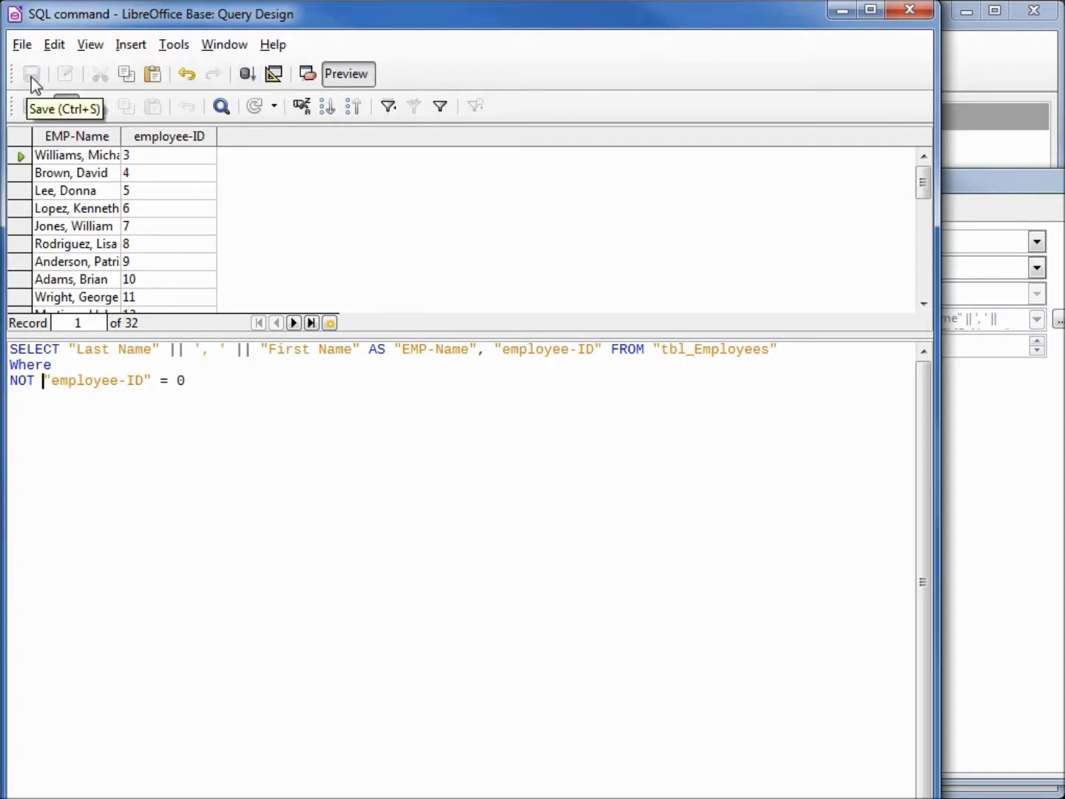
# - Close the query editor, properties and Form Navigator, then resize the Refresh Training button
pyautogui.click(909, 9)
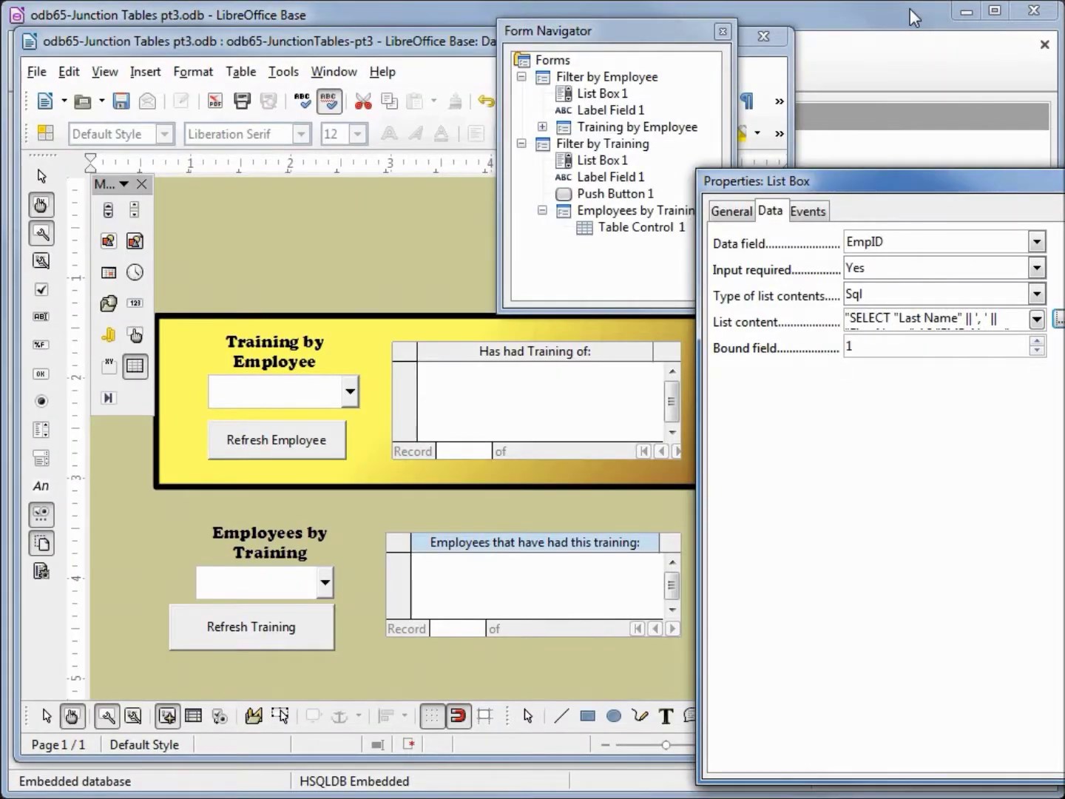
pyautogui.click(815, 108)
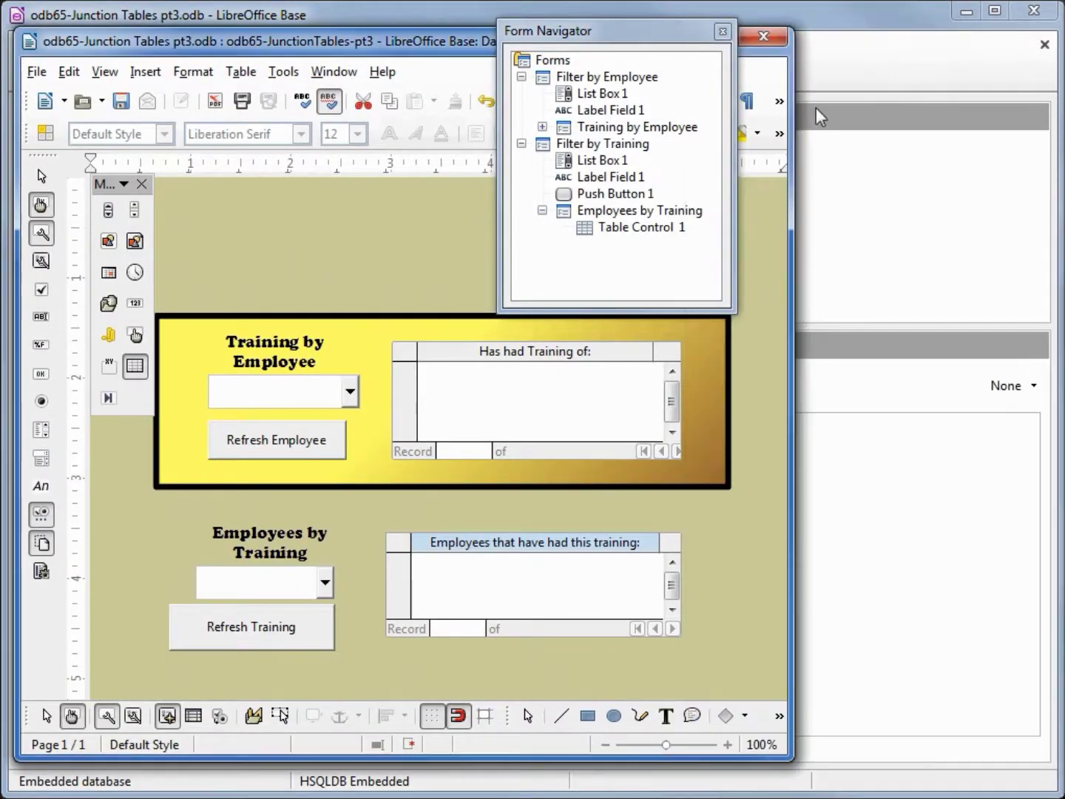
pyautogui.click(722, 31)
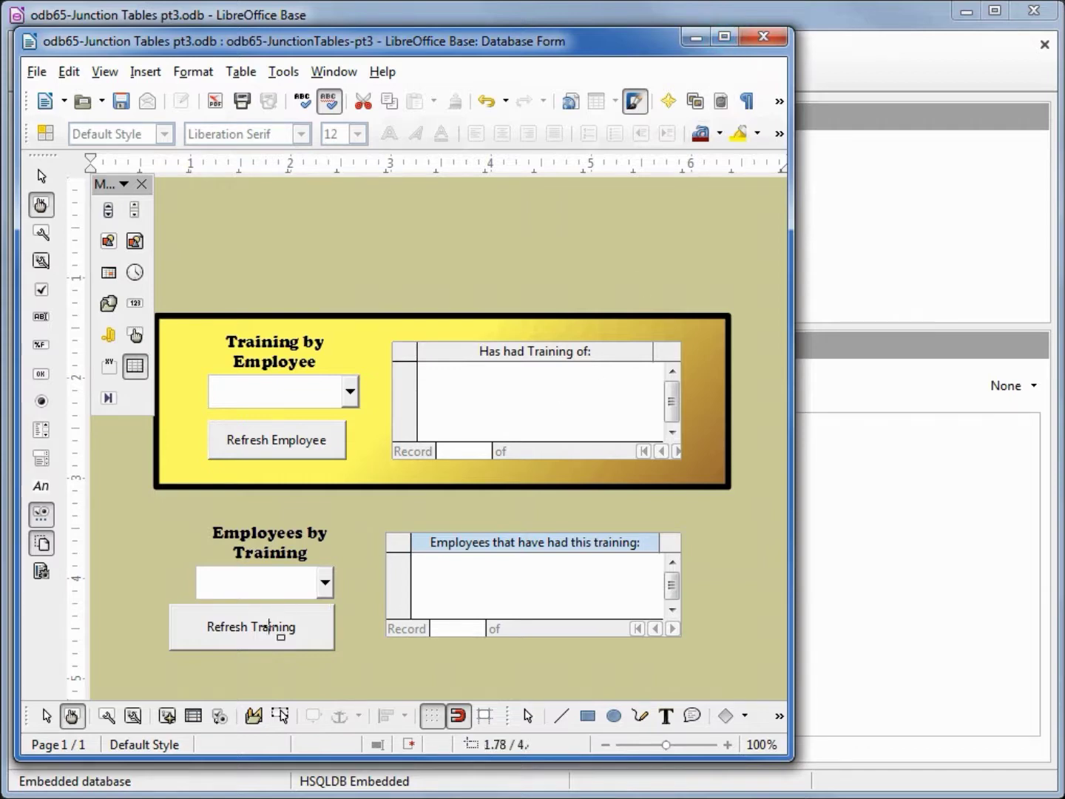
pyautogui.click(210, 619)
pyautogui.moveTo(170, 604); pyautogui.dragTo(189, 626)
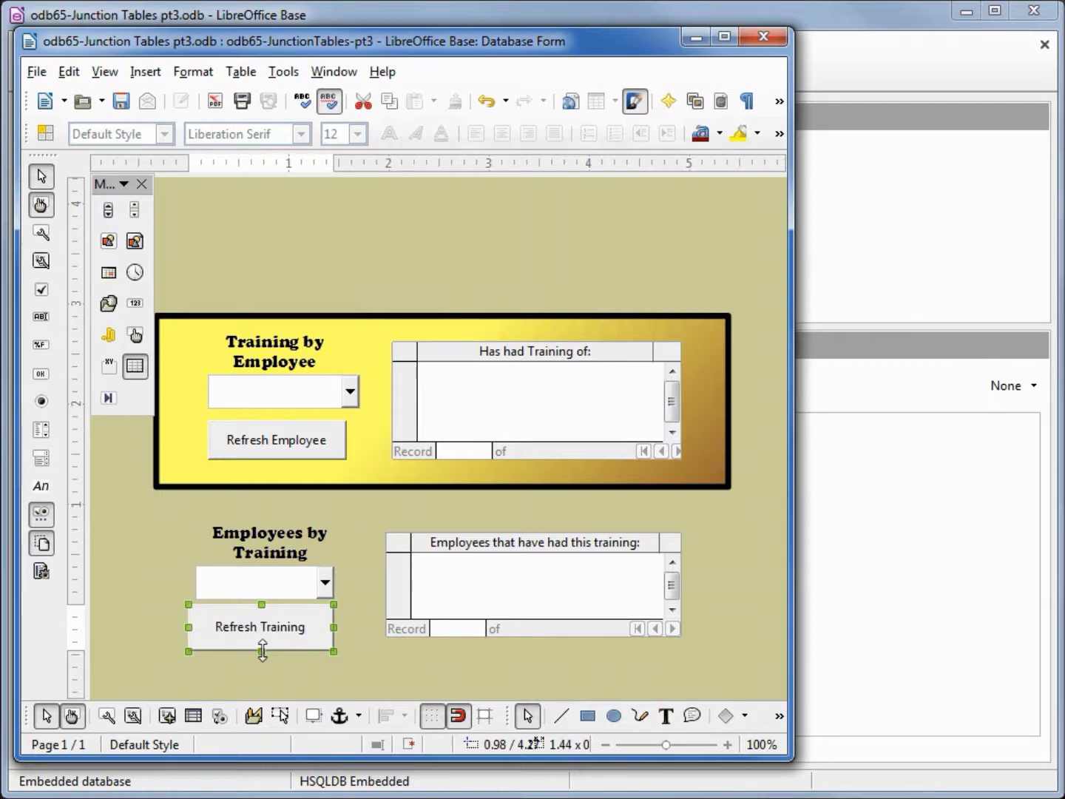
pyautogui.moveTo(261, 650); pyautogui.dragTo(262, 636)
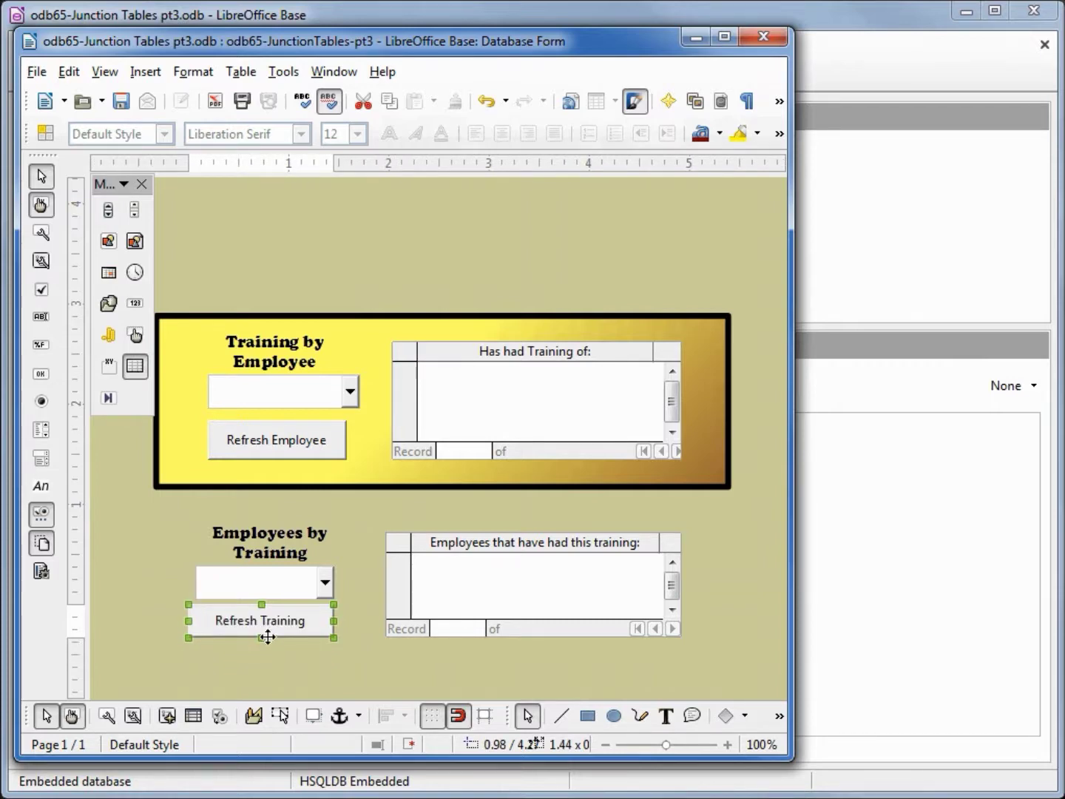
pyautogui.moveTo(268, 637); pyautogui.dragTo(268, 645)
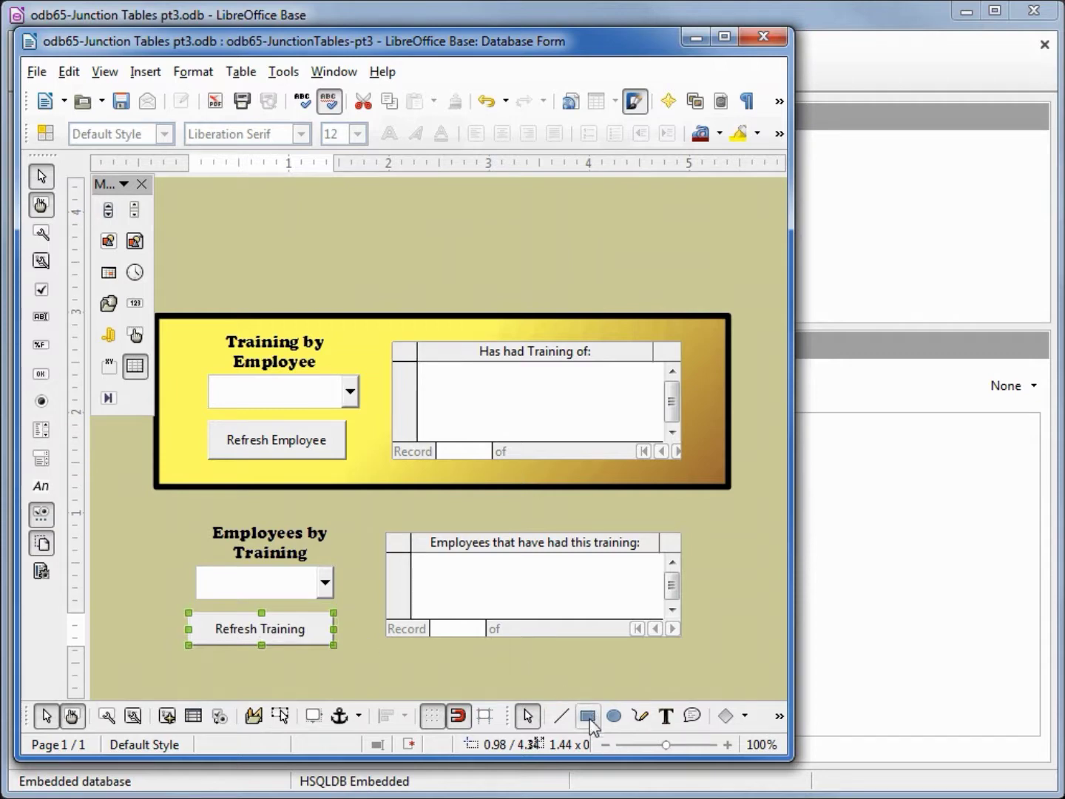
# - Draw a rectangle around the Employees by Training section
pyautogui.click(589, 717)
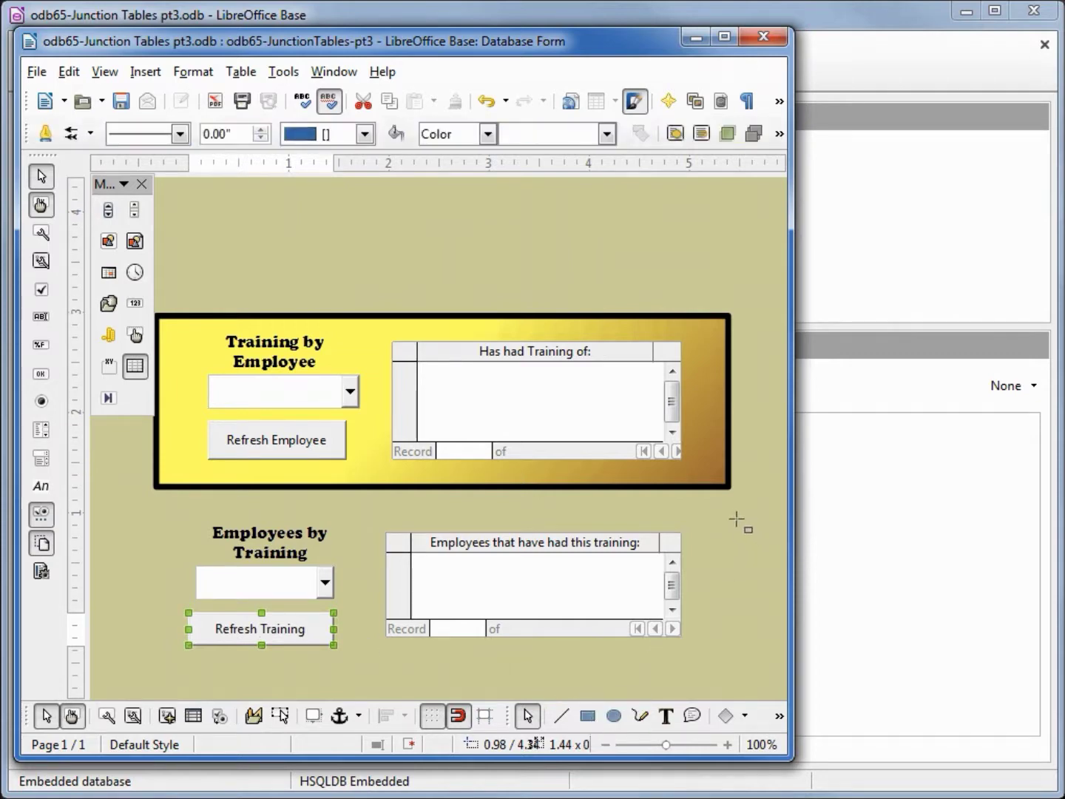
pyautogui.moveTo(728, 561); pyautogui.dragTo(146, 656)
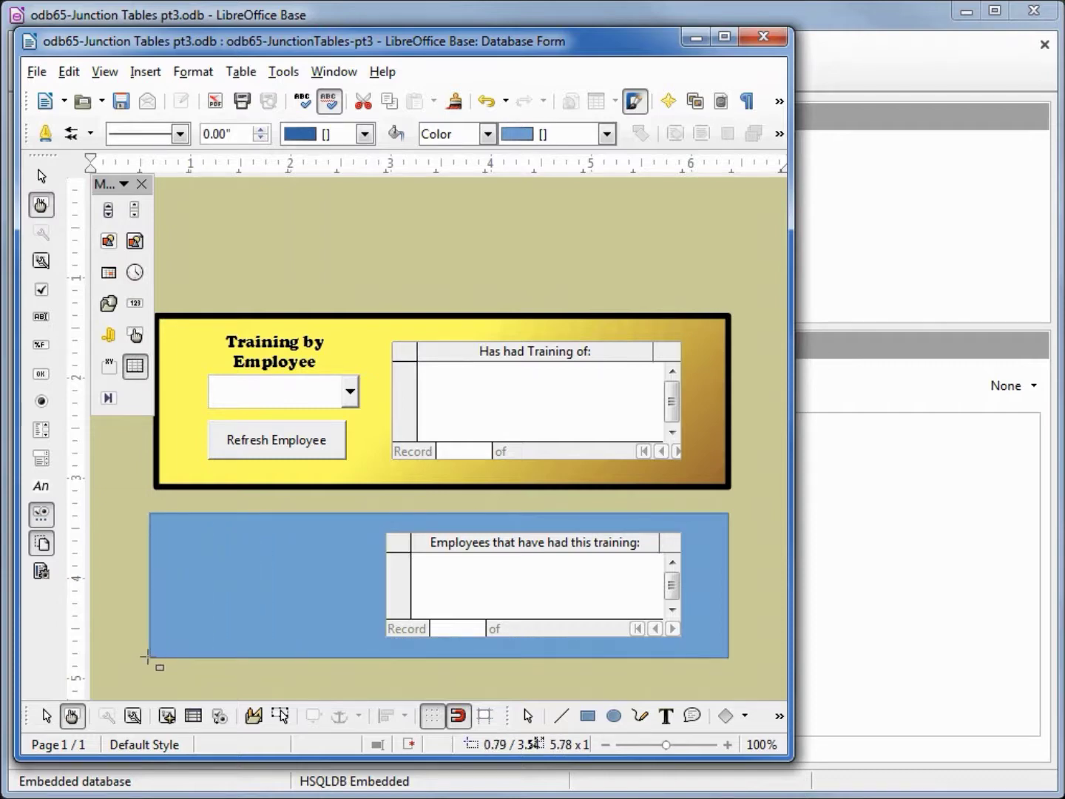
pyautogui.moveTo(146, 656); pyautogui.dragTo(148, 657)
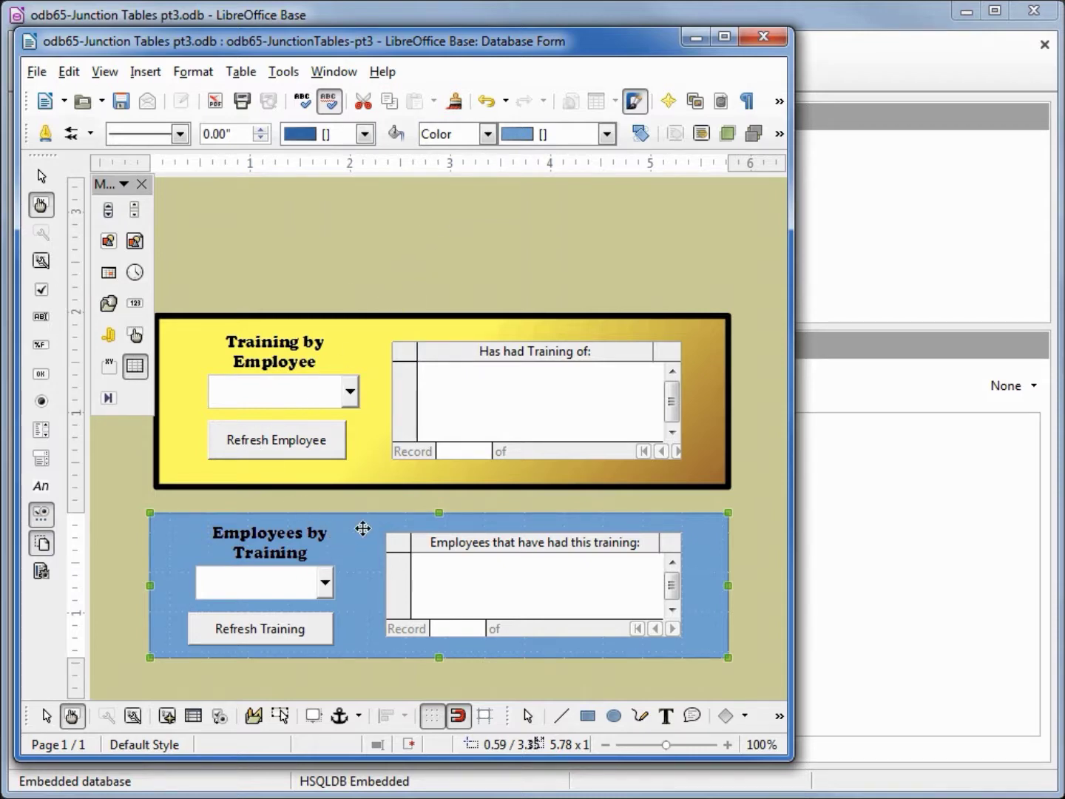
pyautogui.rightClick(363, 530)
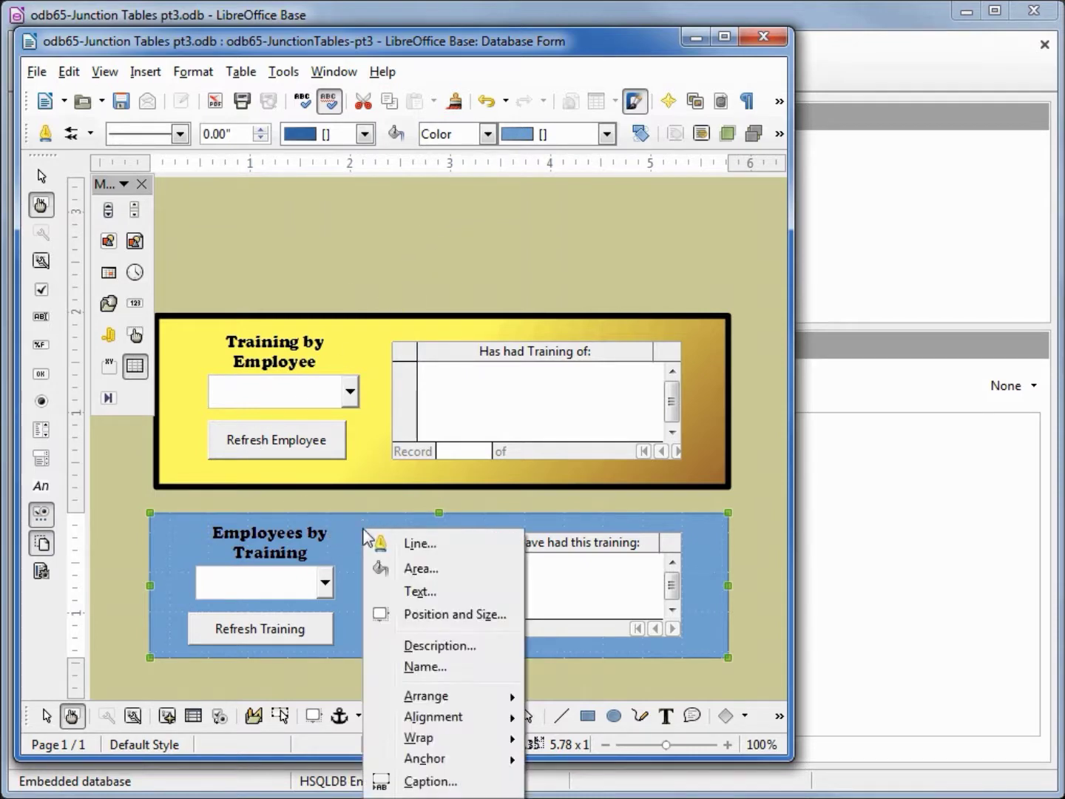
# - Send the rectangle behind the controls and fill it with Green Gradient 2
pyautogui.moveTo(435, 699)
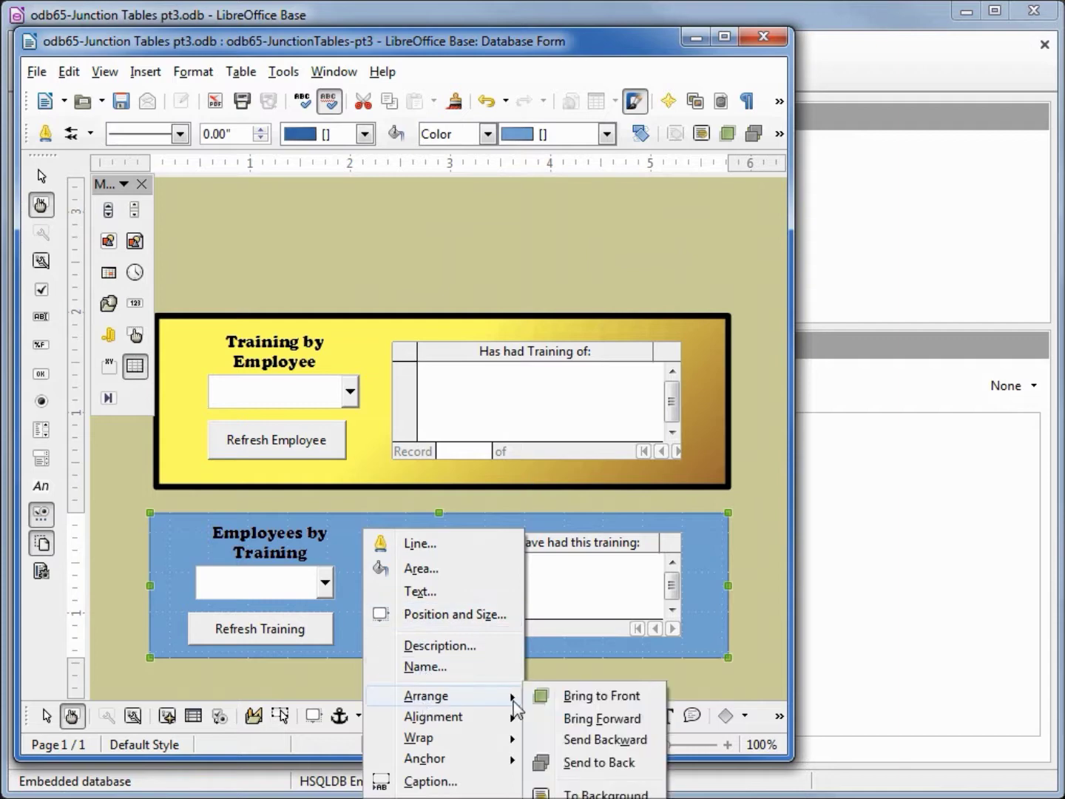
pyautogui.click(596, 762)
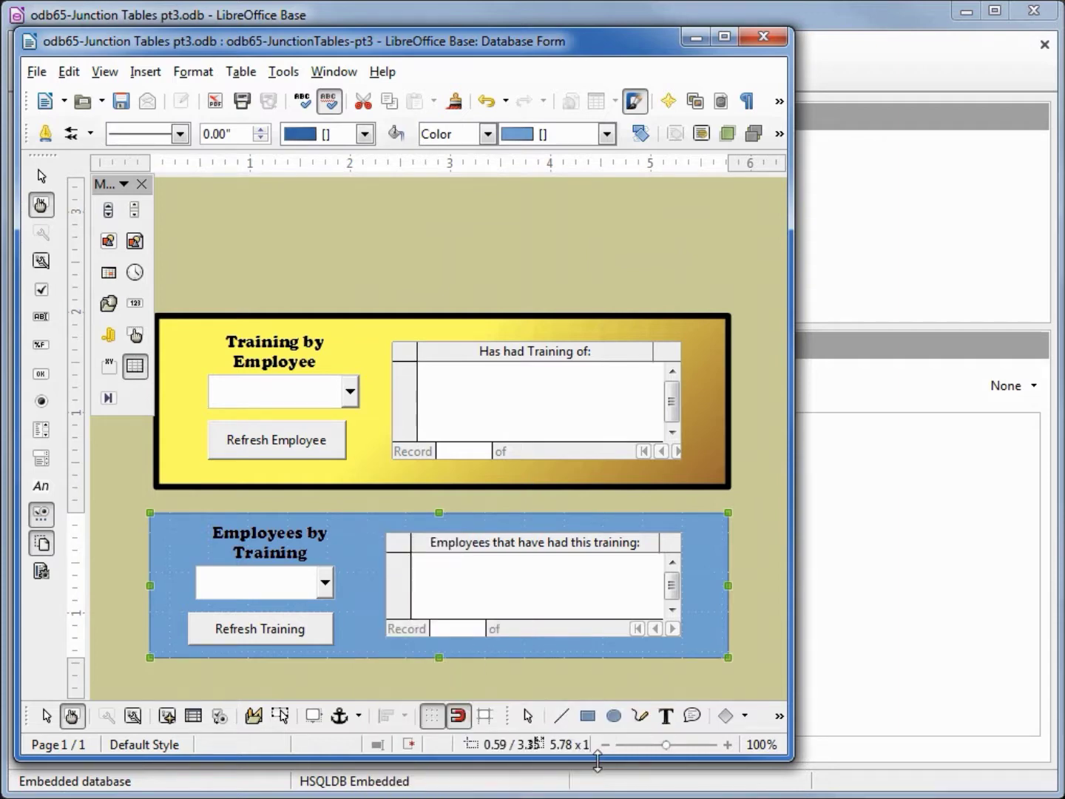
pyautogui.click(487, 134)
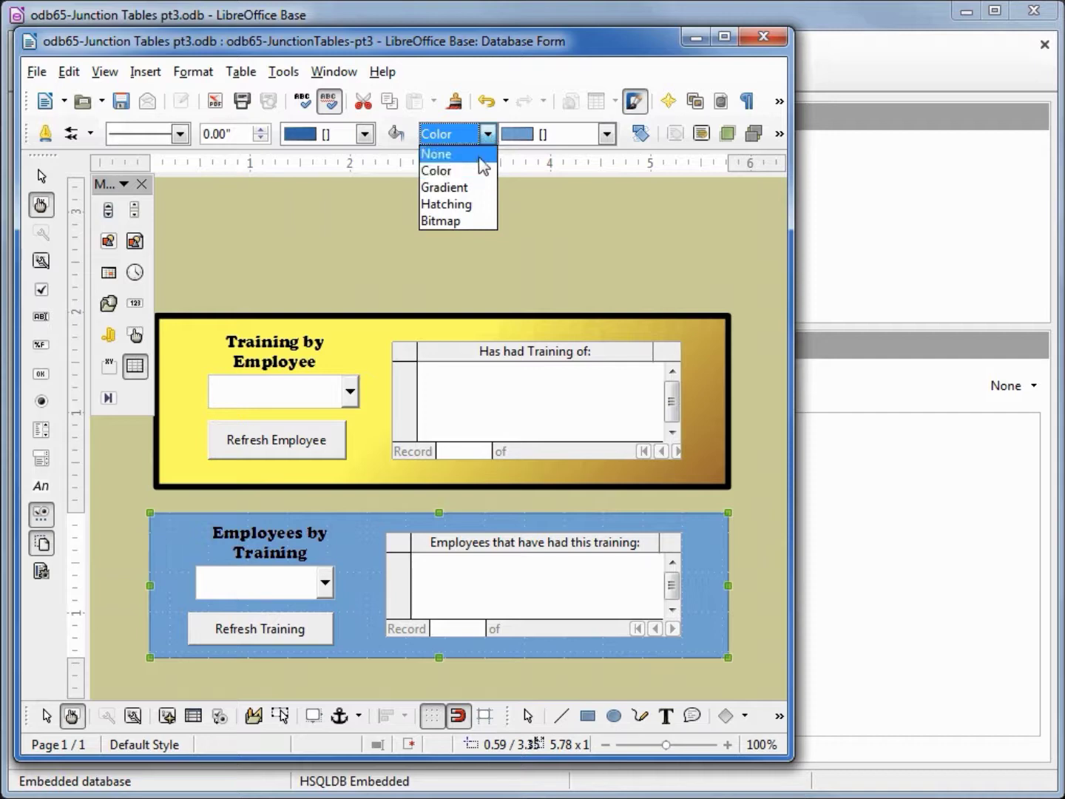
pyautogui.click(469, 188)
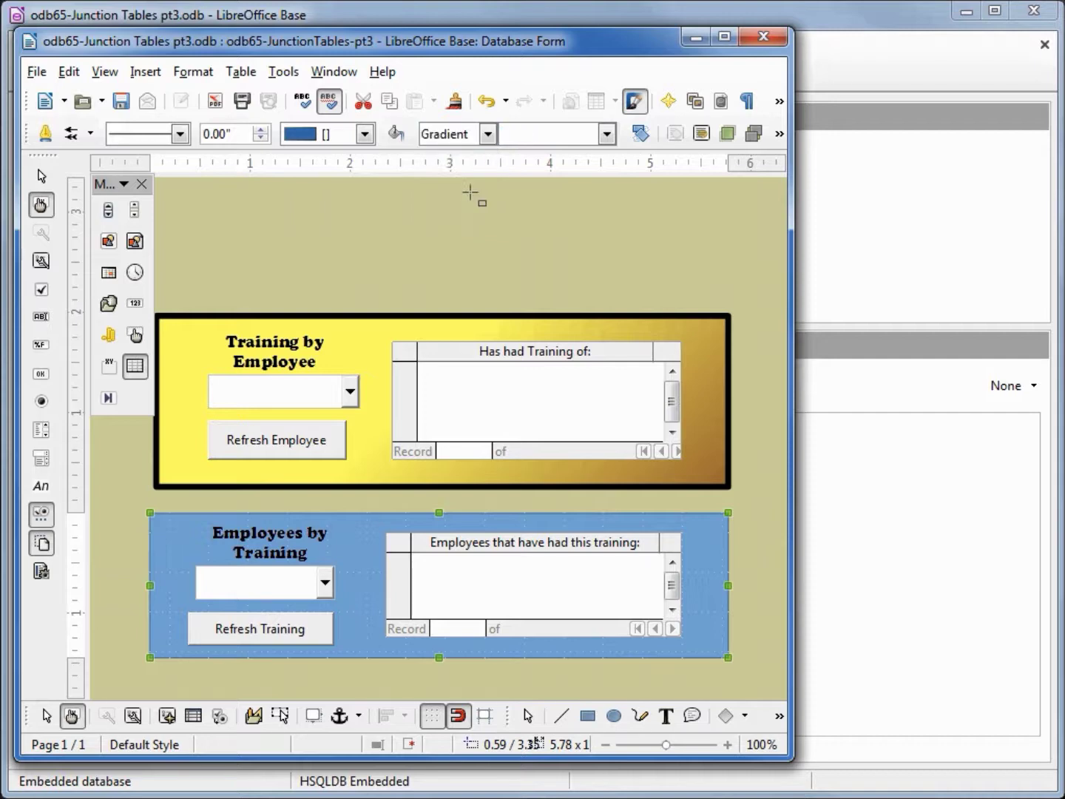
pyautogui.click(606, 135)
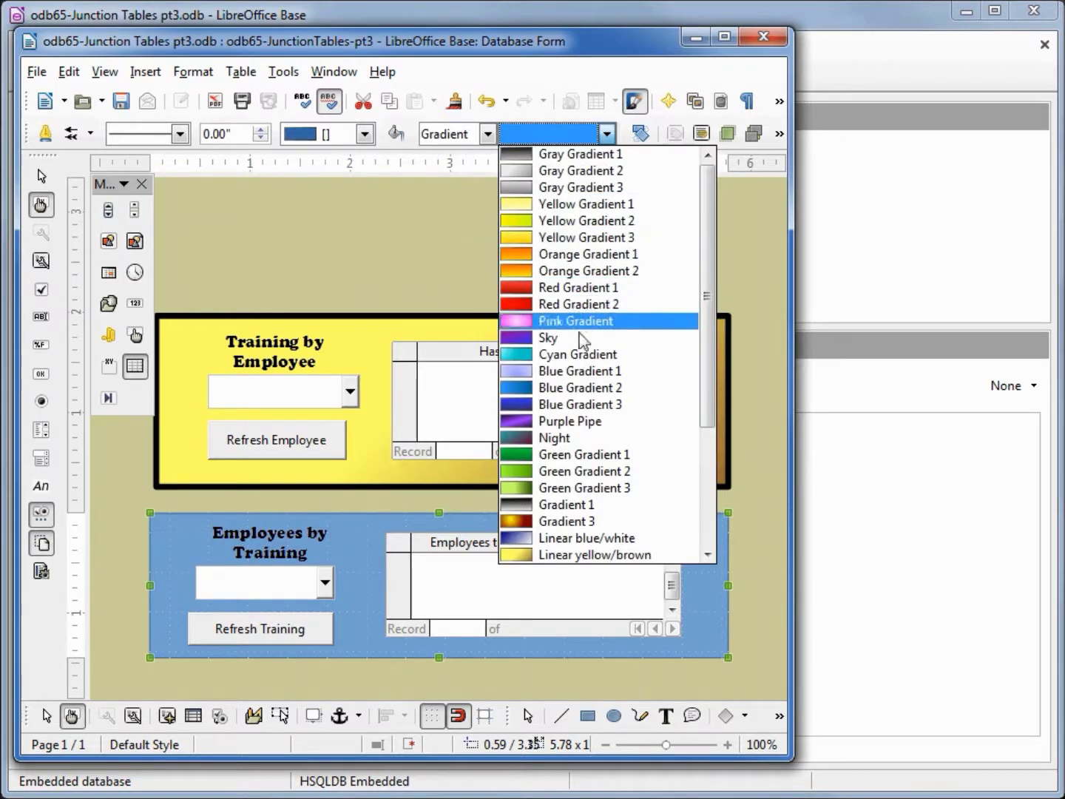
pyautogui.click(577, 473)
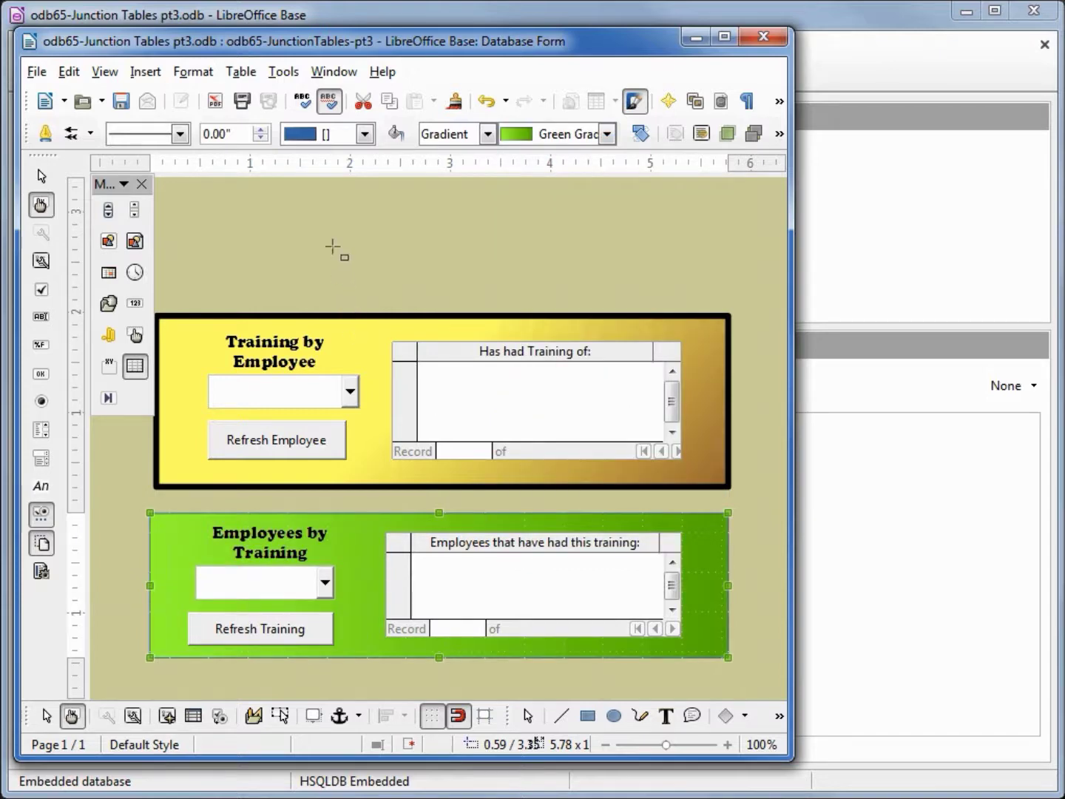
# - Give the green panel a 0.06" black border
pyautogui.click(261, 131)
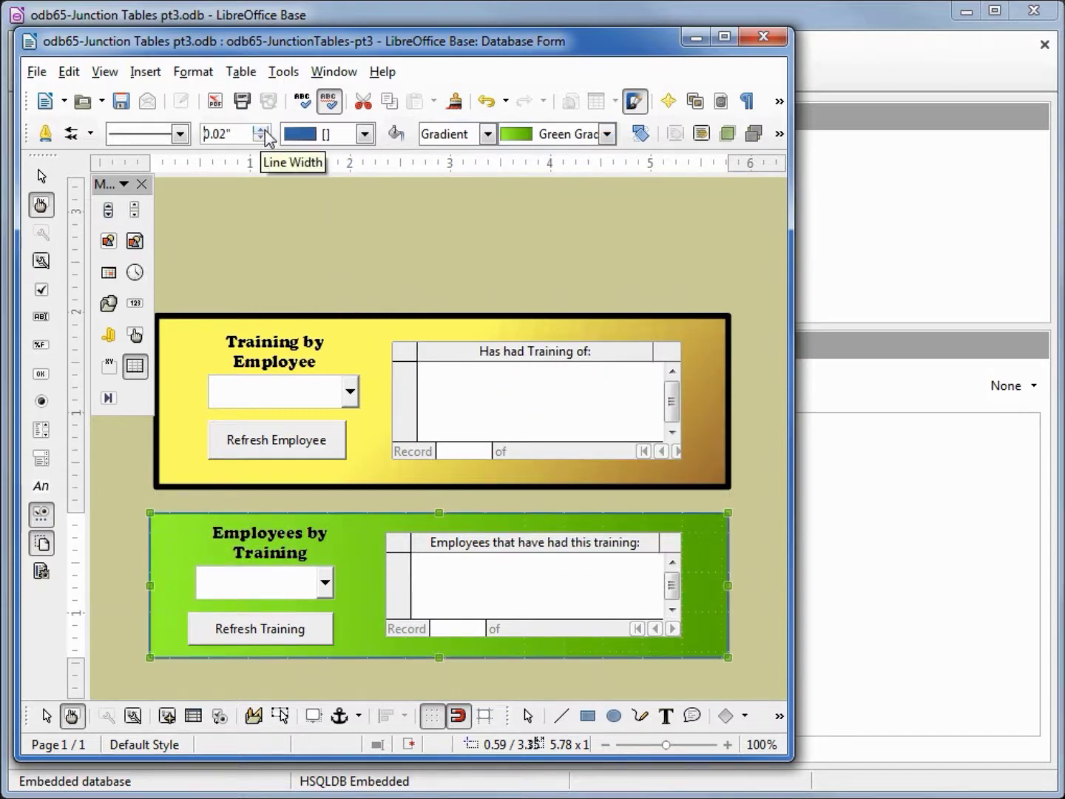
pyautogui.click(261, 129)
pyautogui.click(262, 131)
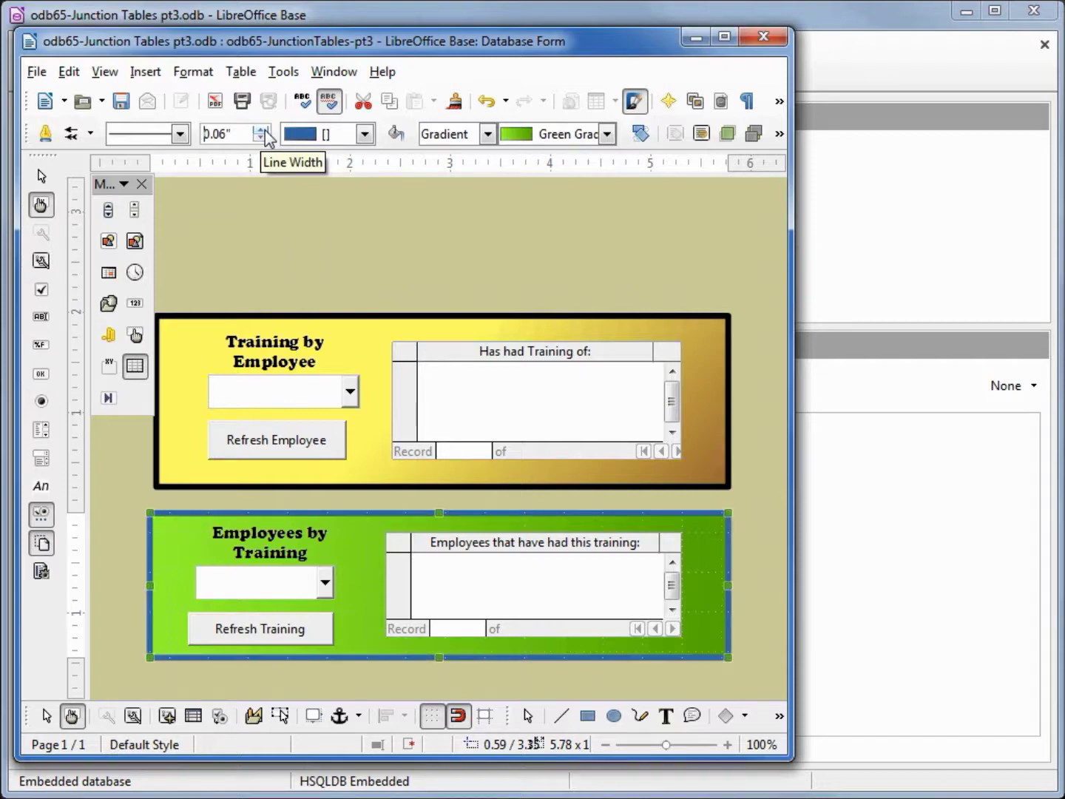
pyautogui.click(299, 134)
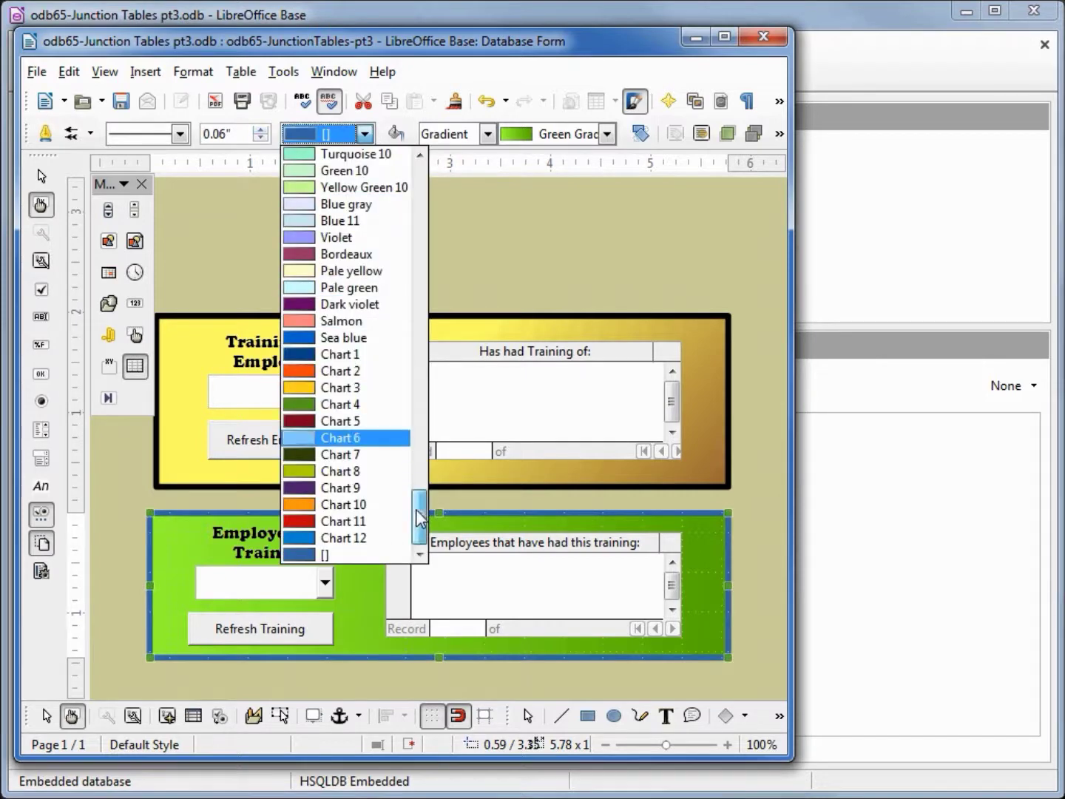
pyautogui.moveTo(420, 518); pyautogui.dragTo(419, 185)
pyautogui.click(368, 156)
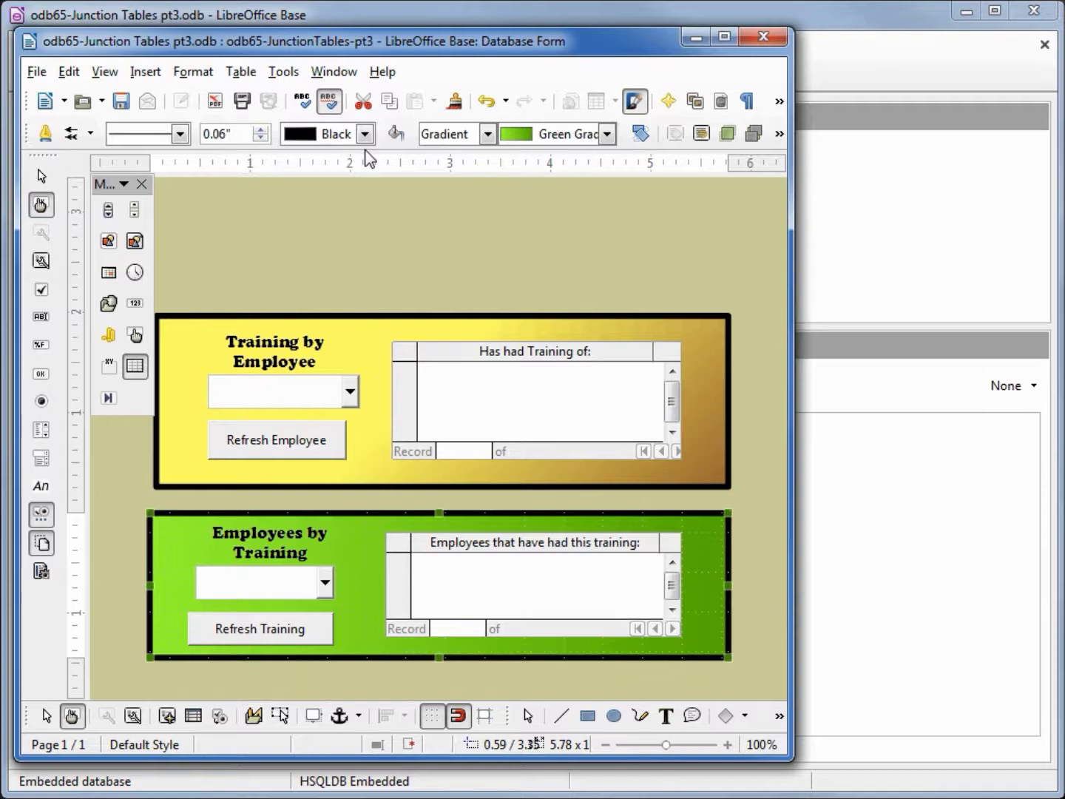
pyautogui.click(42, 486)
# - Draw a label field above both panels and replace its default text with 'Junction Table Form'
pyautogui.moveTo(190, 218); pyautogui.dragTo(691, 295)
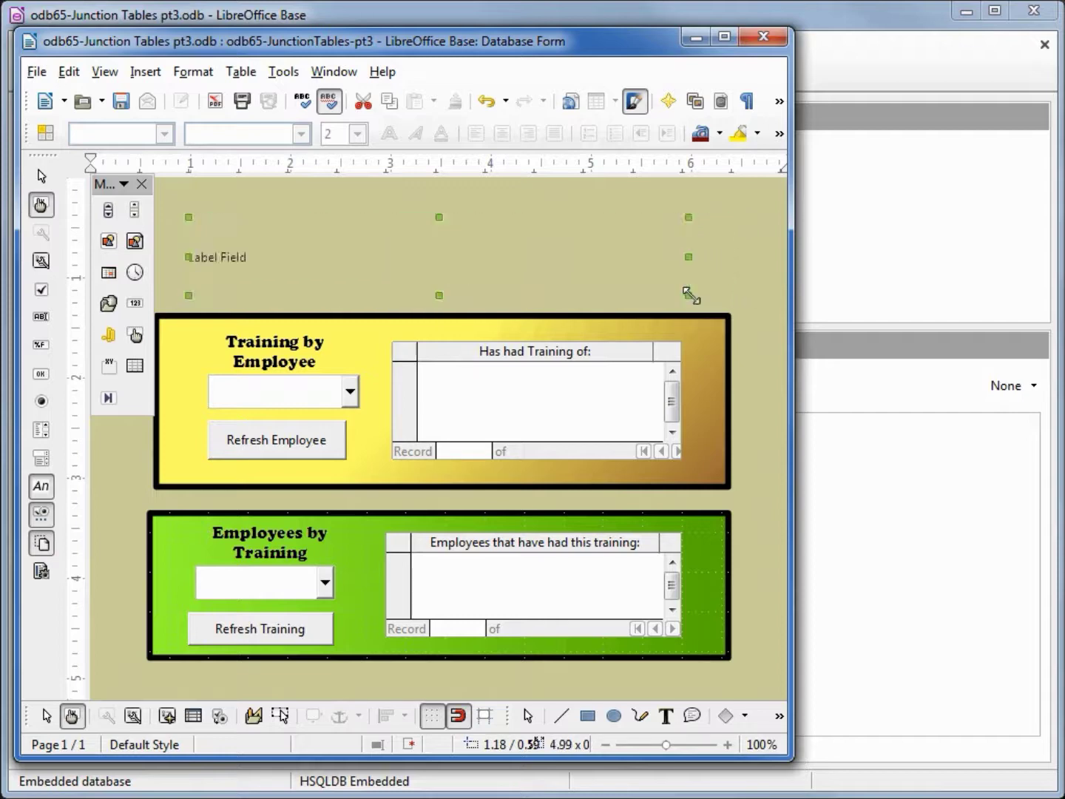
pyautogui.rightClick(247, 263)
pyautogui.click(310, 358)
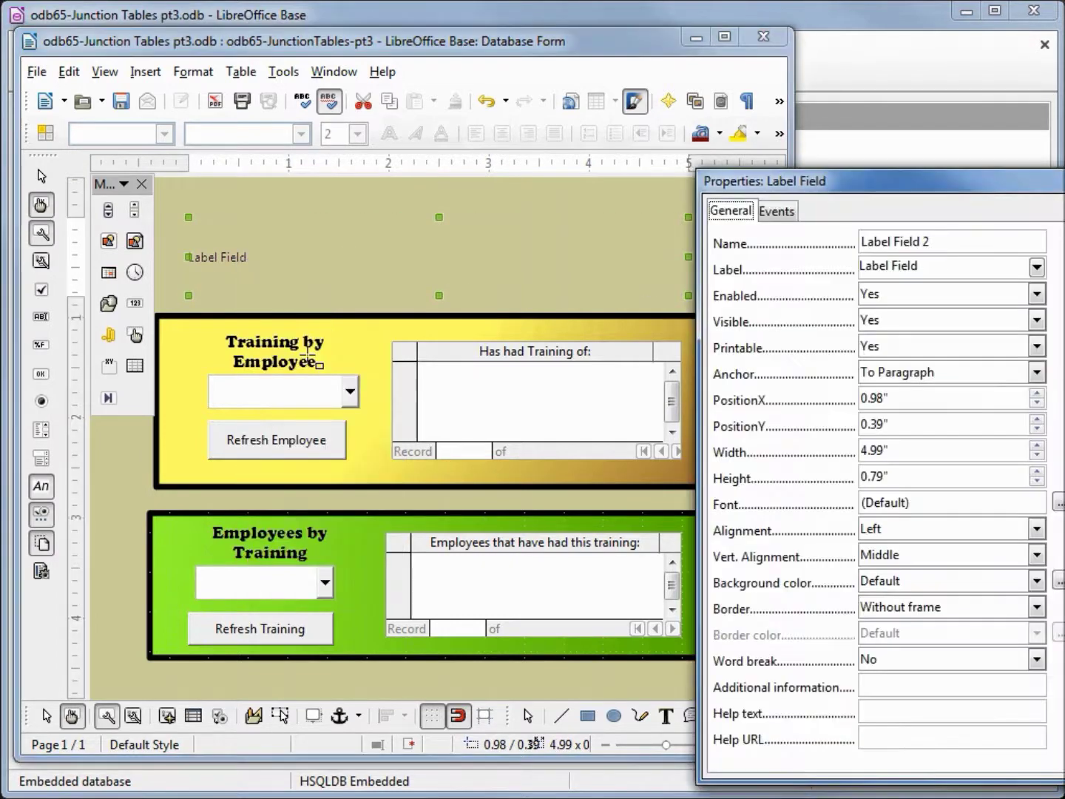
pyautogui.moveTo(924, 265); pyautogui.dragTo(816, 272)
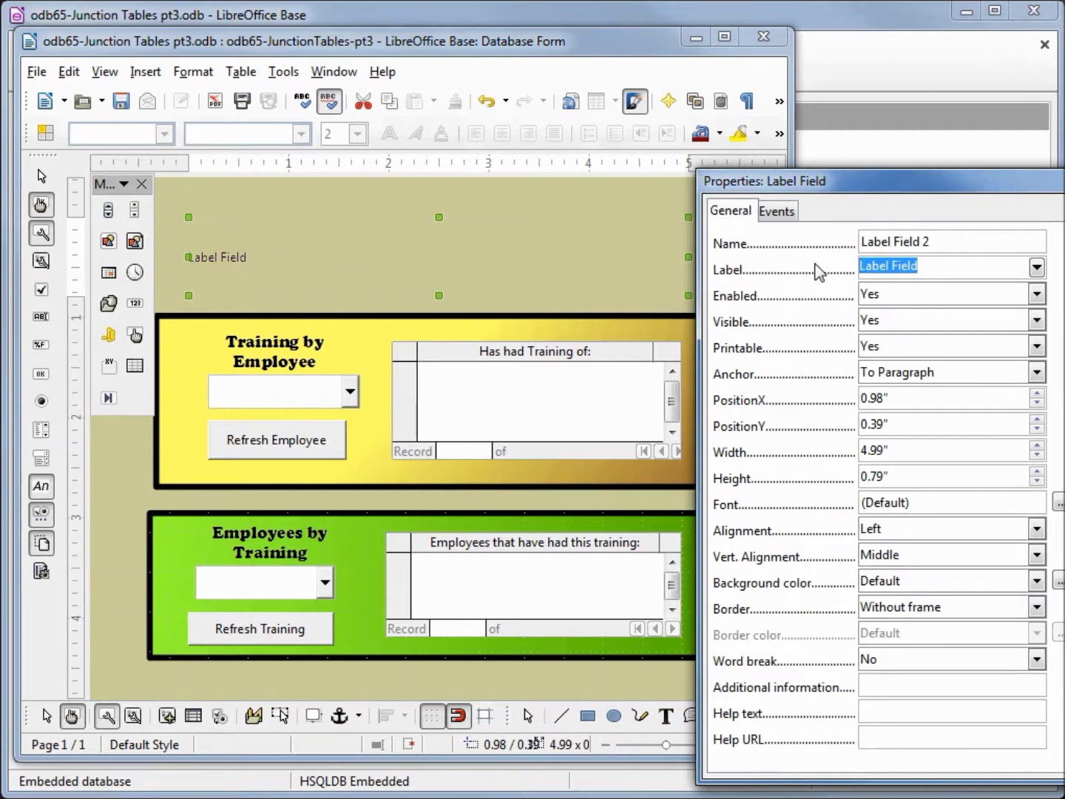
pyautogui.press('Delete')
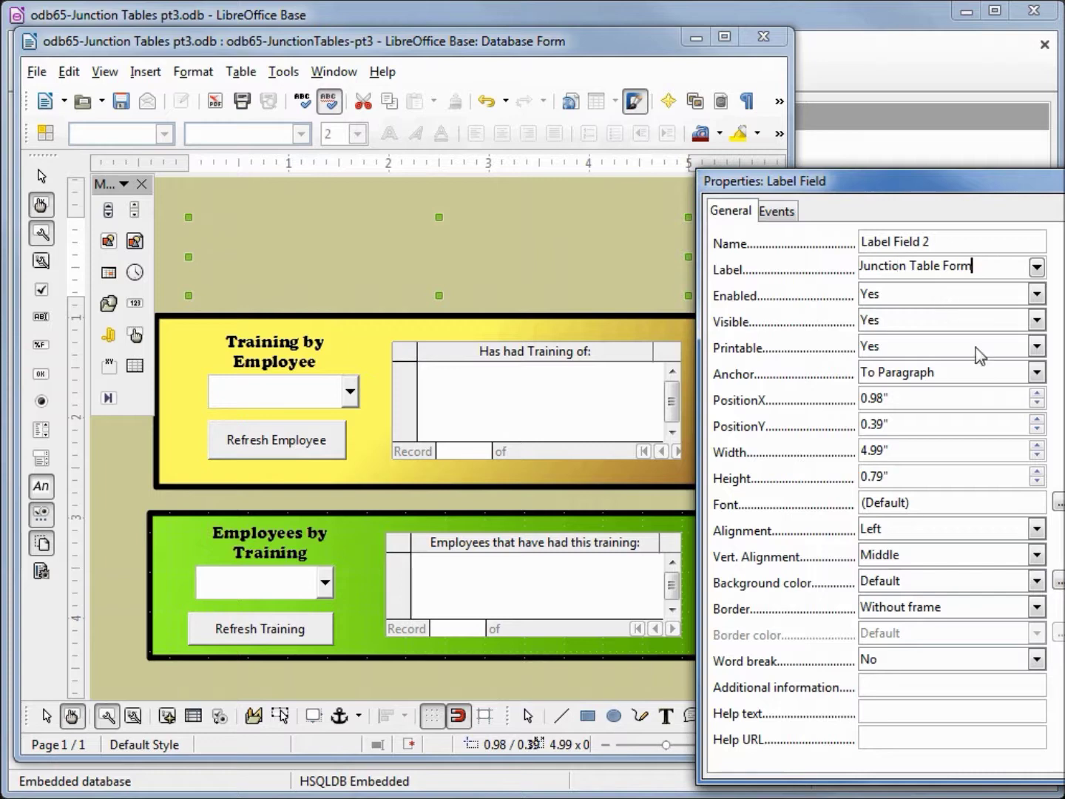
pyautogui.click(1059, 503)
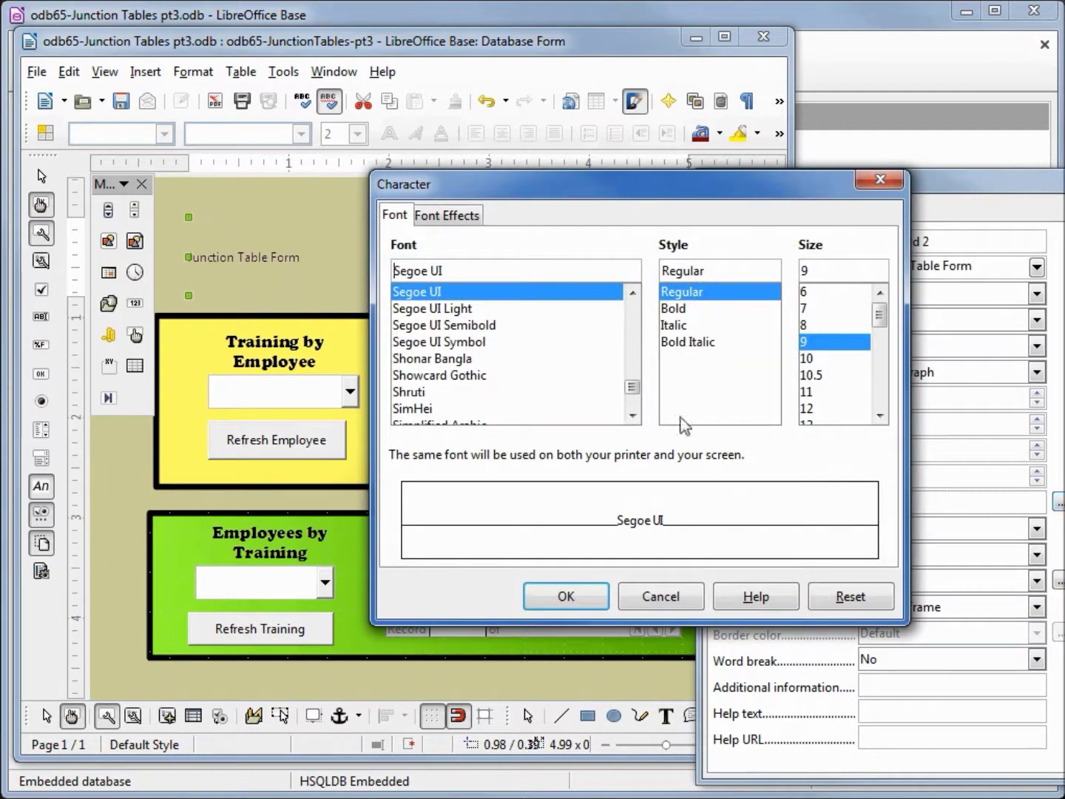
# - Set the title font to Georgia, Bold, size 22
pyautogui.write('g')
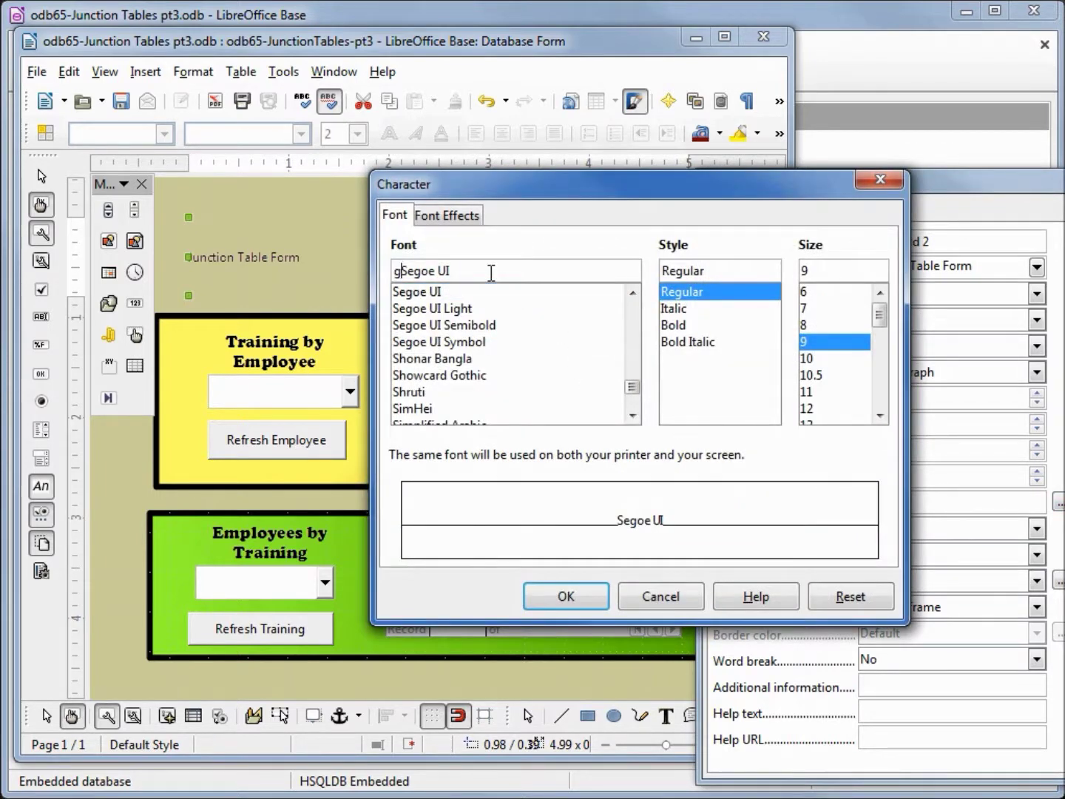
pyautogui.press('BackSpace')
pyautogui.tripleClick(491, 273)
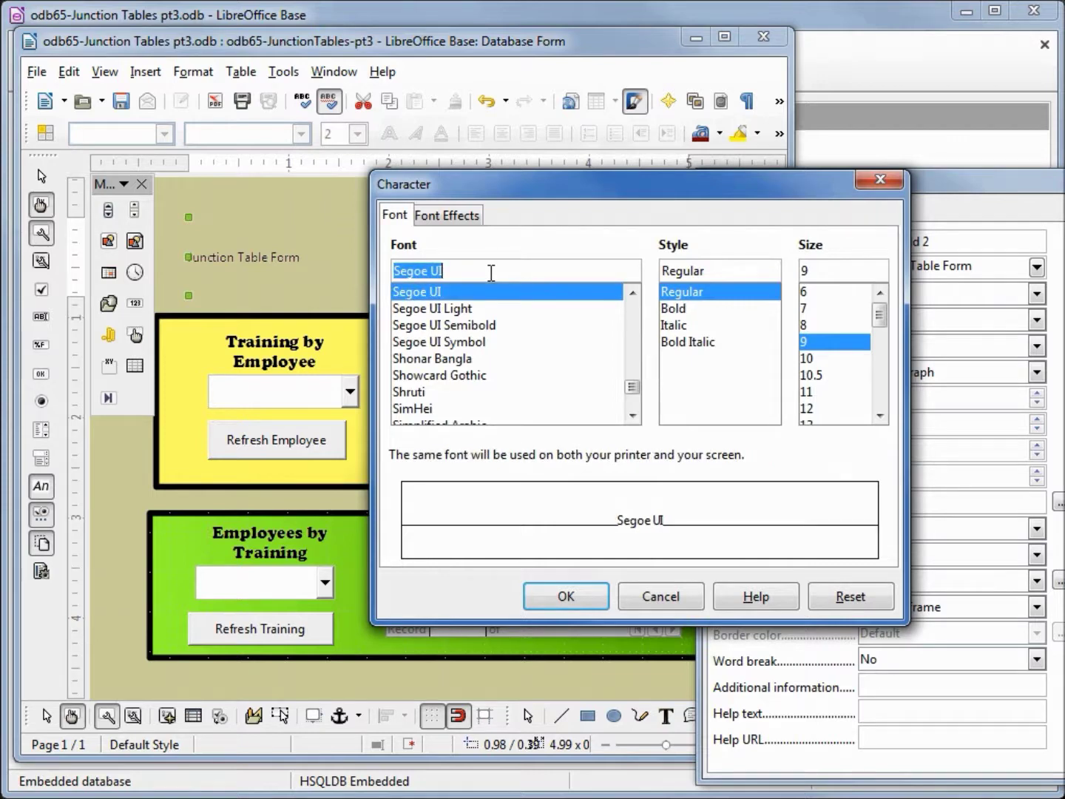
pyautogui.write('Georgia')
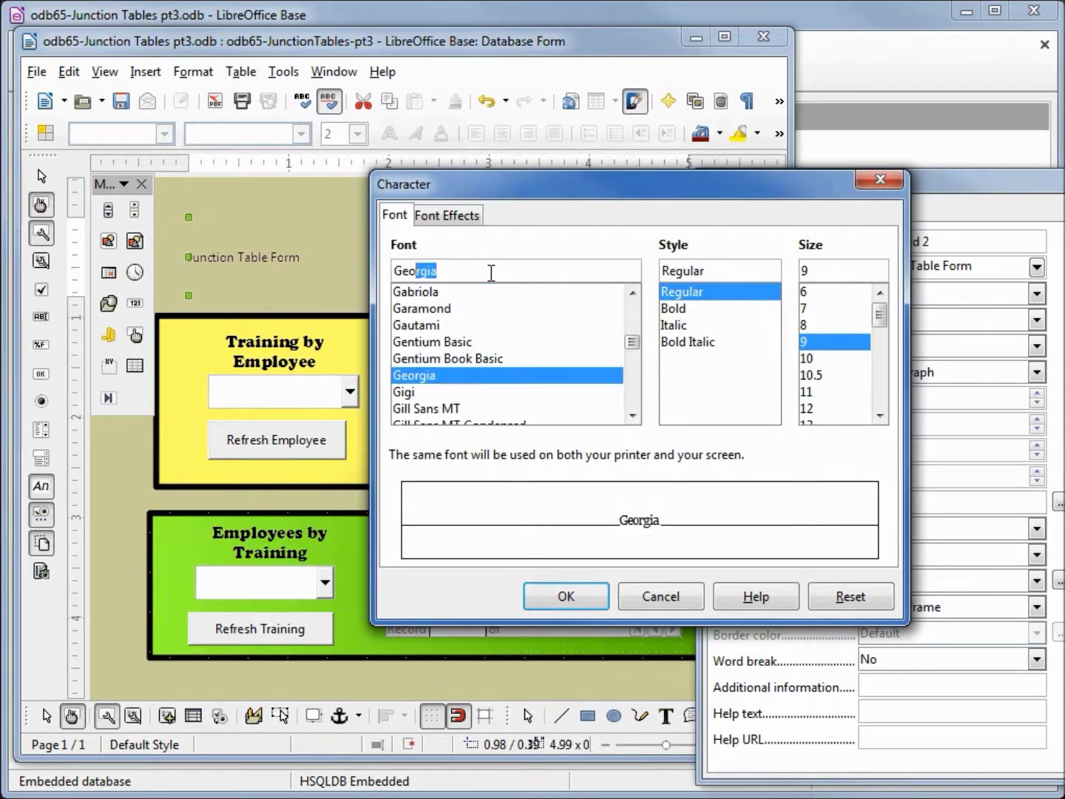
pyautogui.press('Tab')
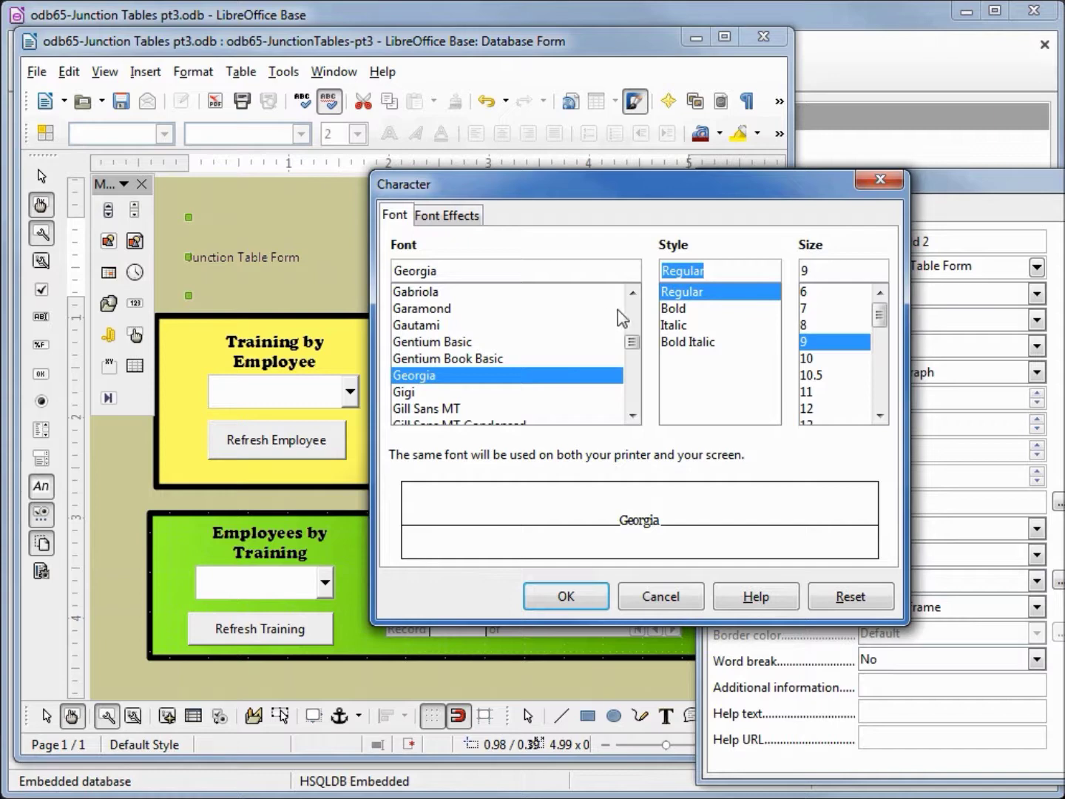
pyautogui.click(674, 308)
pyautogui.moveTo(876, 318); pyautogui.dragTo(879, 348)
pyautogui.click(805, 377)
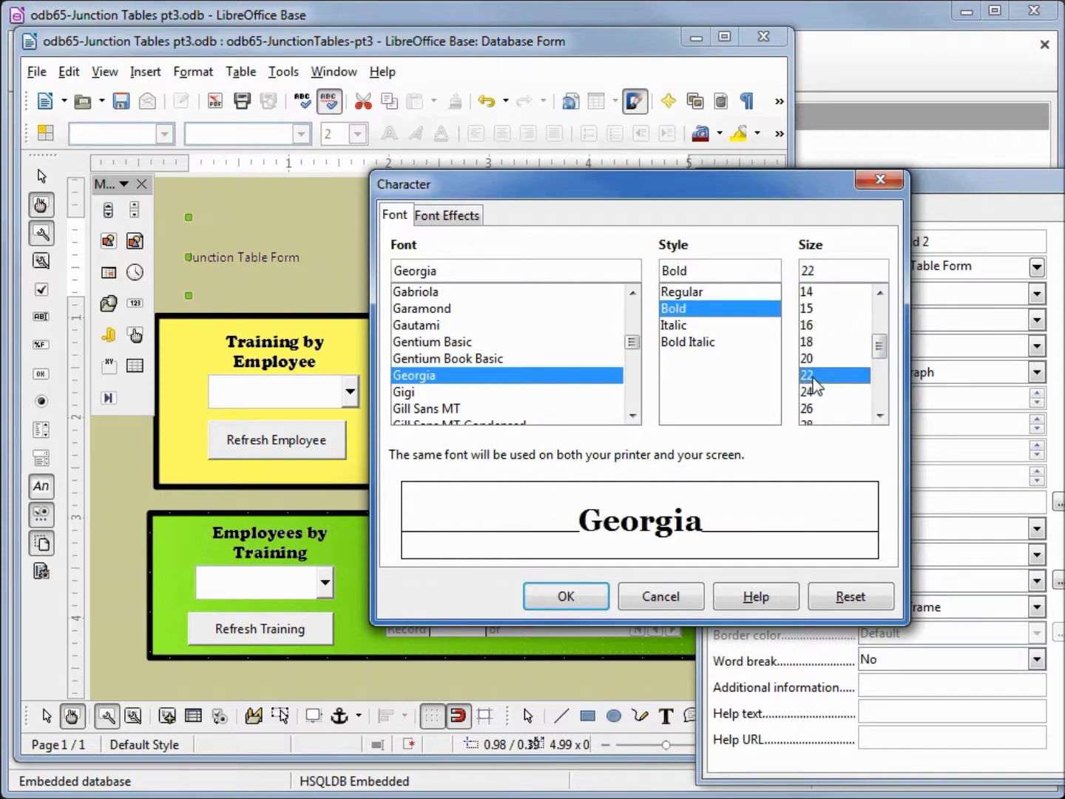
# - Add a bold underline to the title, apply, and close its properties
pyautogui.click(456, 219)
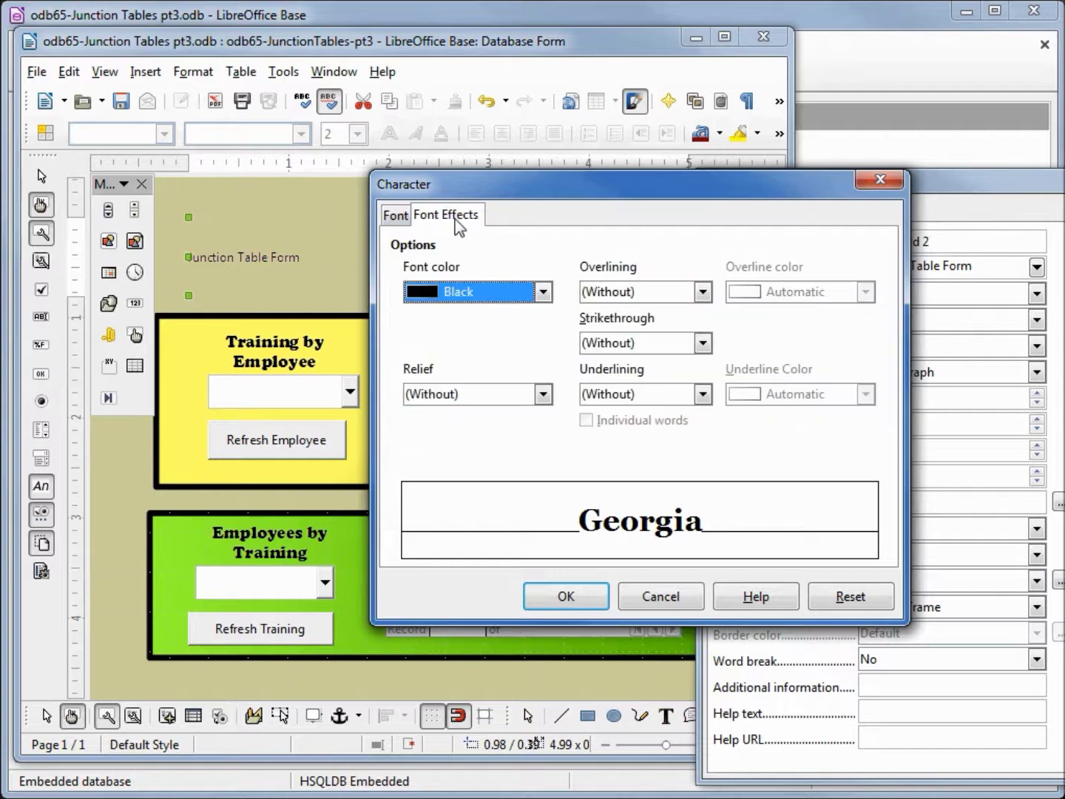
pyautogui.click(702, 394)
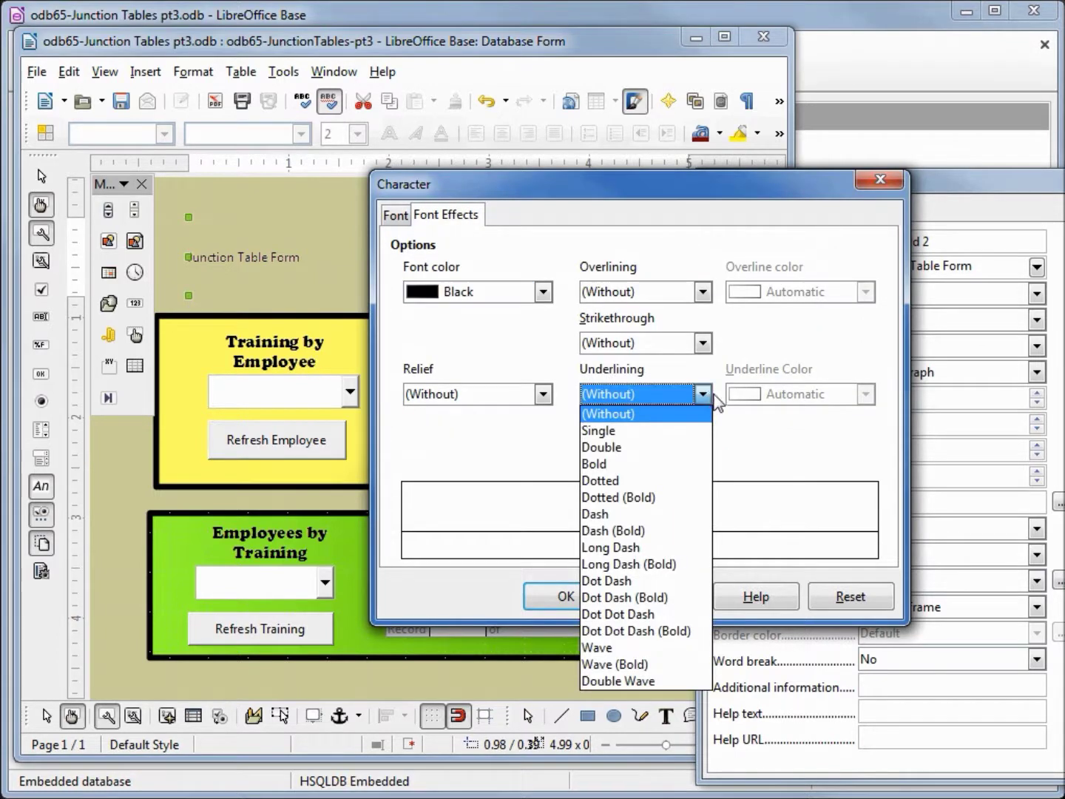
pyautogui.click(628, 466)
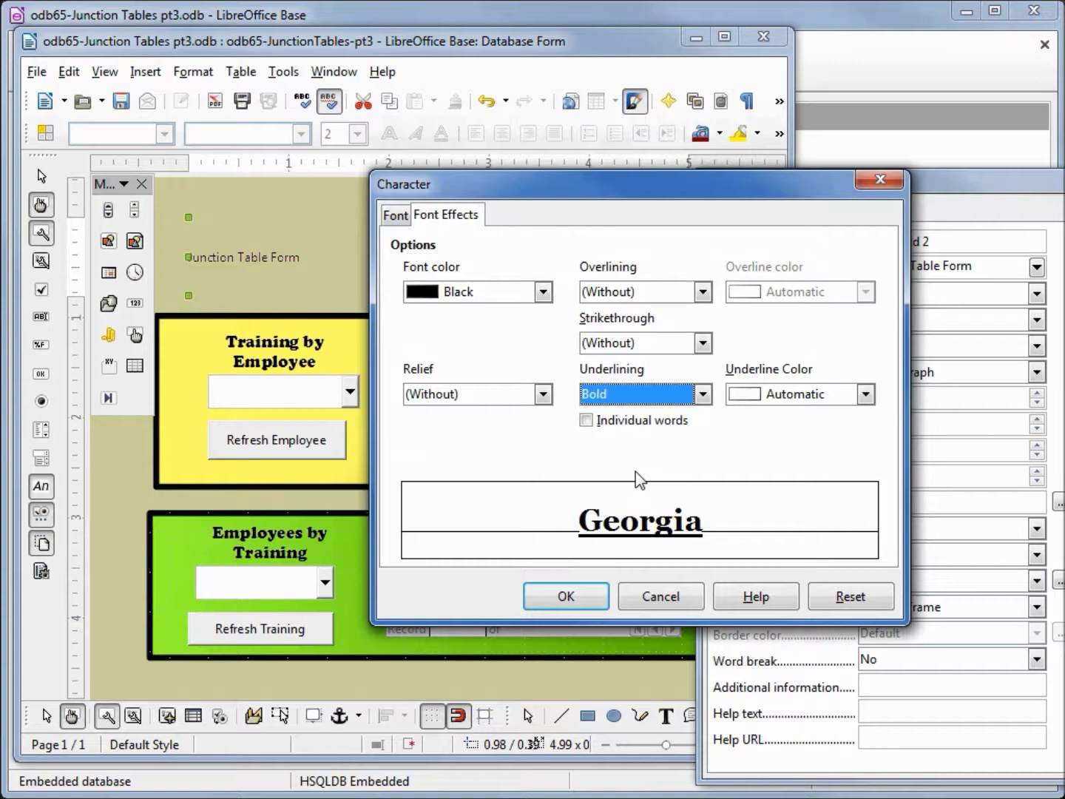
pyautogui.click(556, 597)
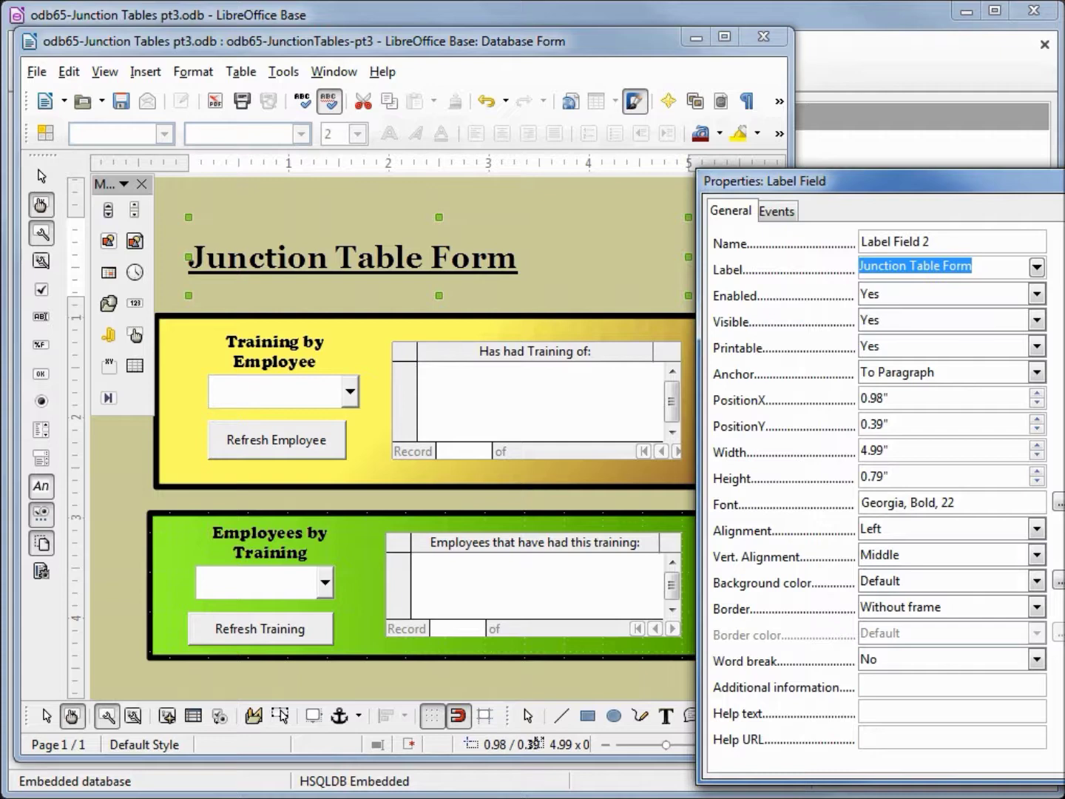
pyautogui.press('Escape')
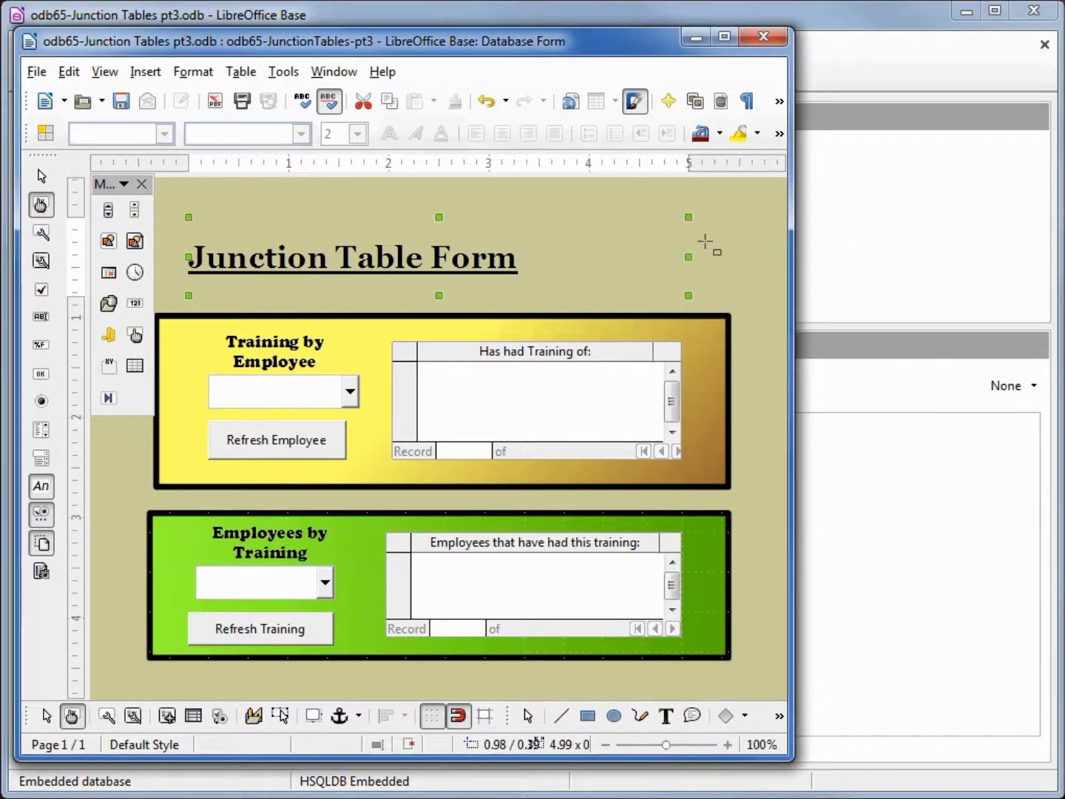
# - Set the title label's alignment to Center, close its properties, and save the form
pyautogui.rightClick(415, 261)
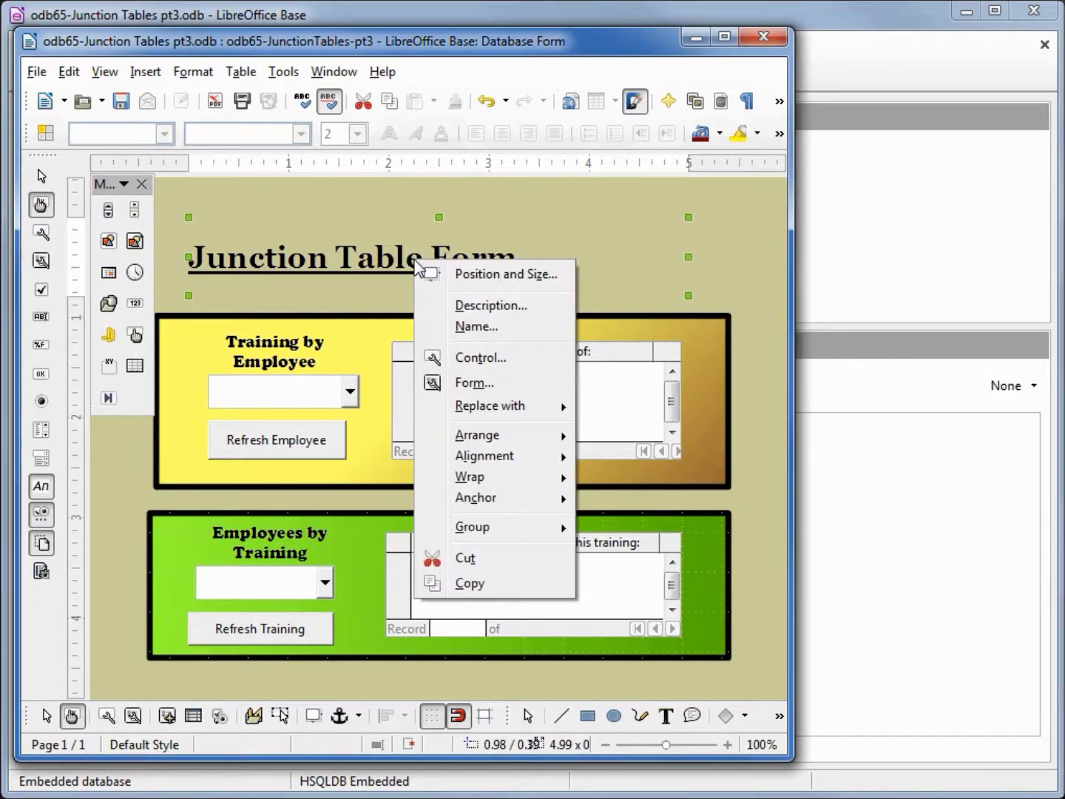
pyautogui.click(380, 254)
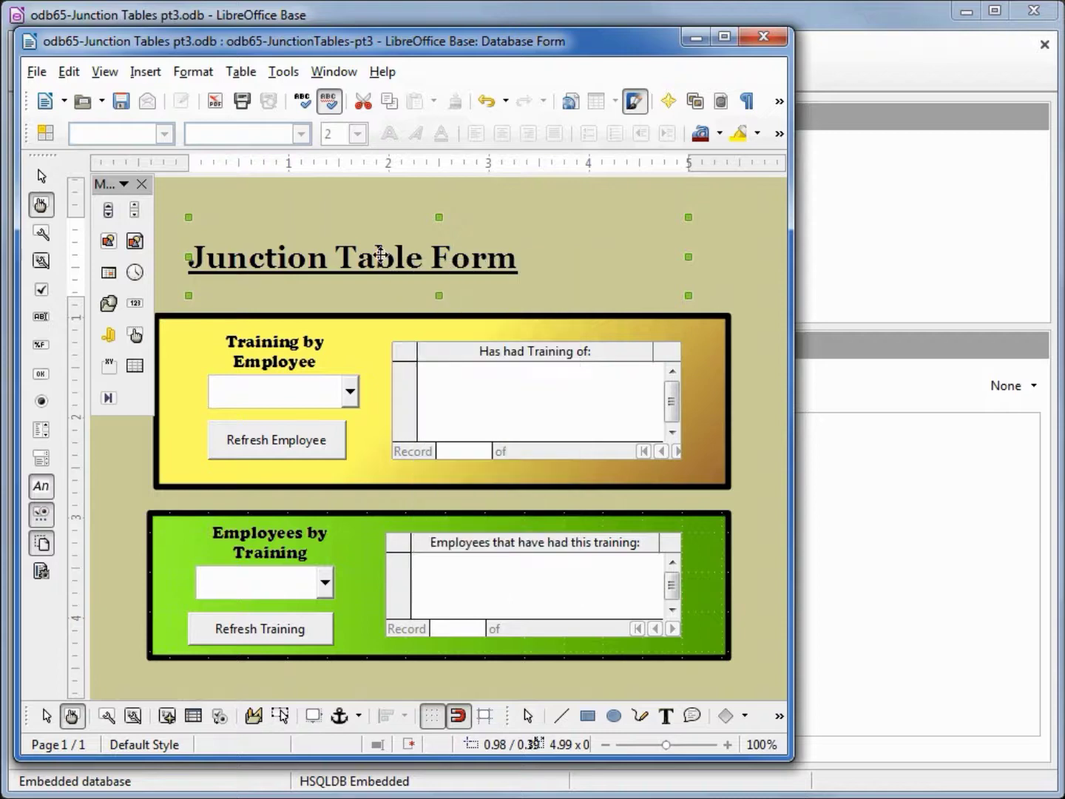
pyautogui.rightClick(380, 253)
pyautogui.click(440, 359)
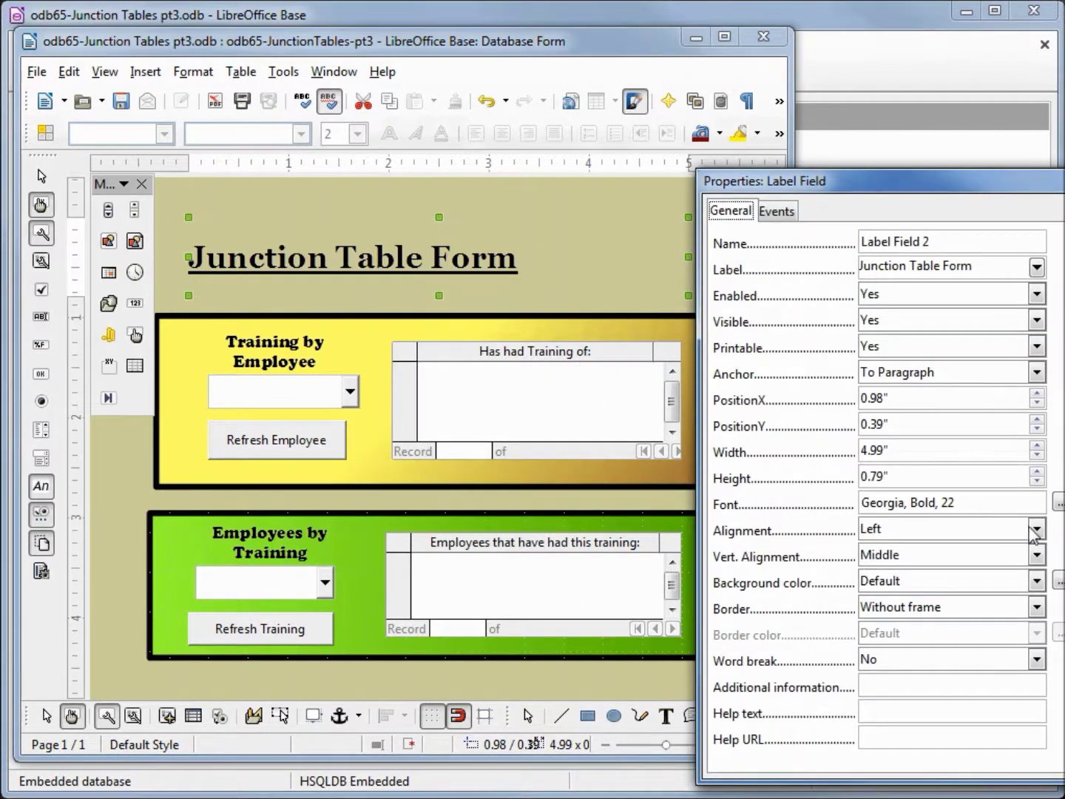
pyautogui.click(1035, 529)
pyautogui.click(963, 579)
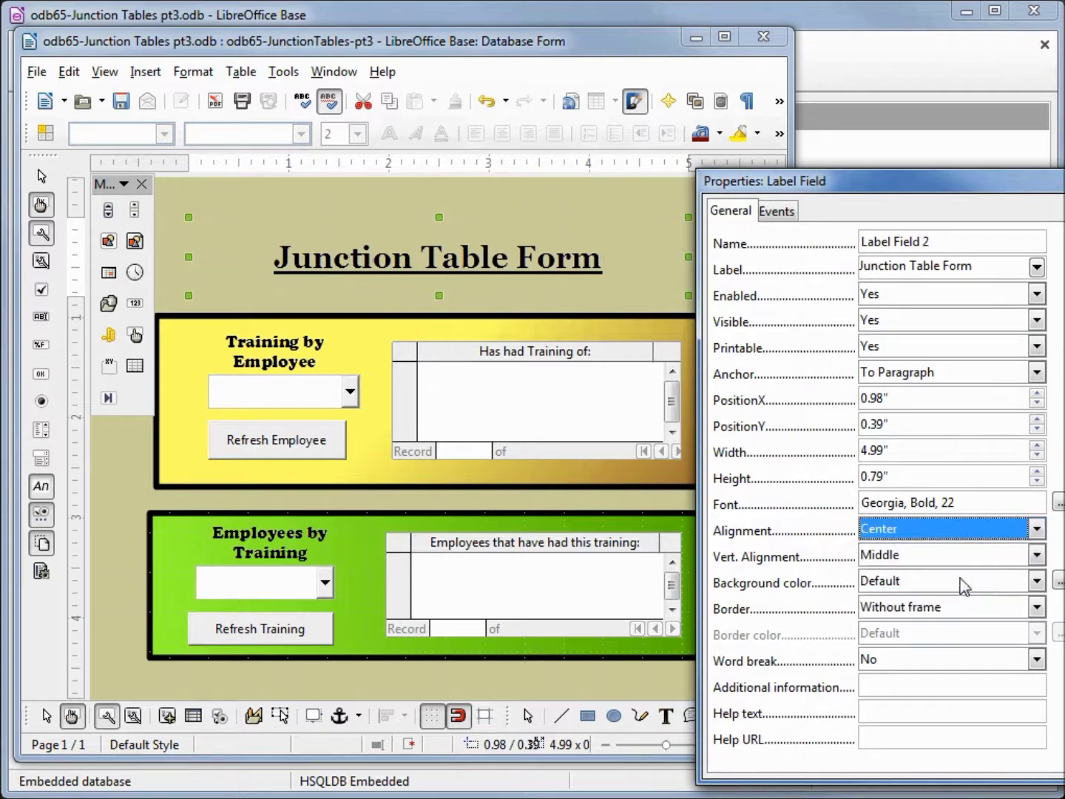
pyautogui.hotkey('alt', 'F4')
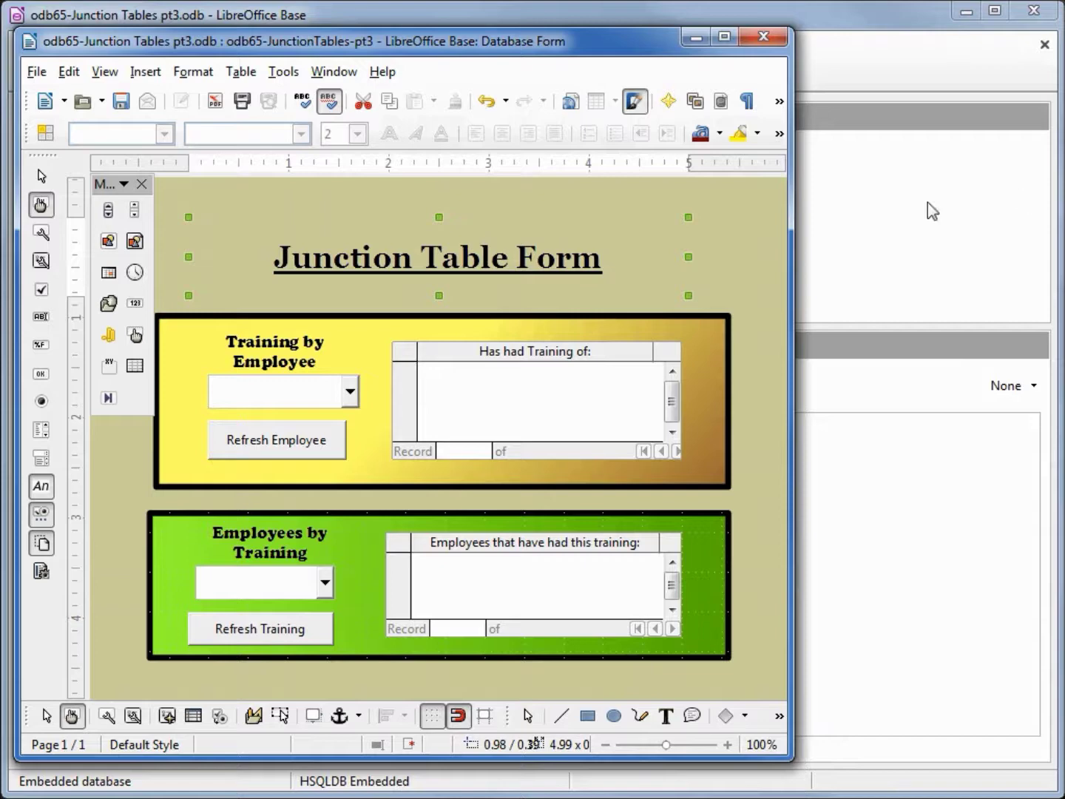
pyautogui.click(123, 103)
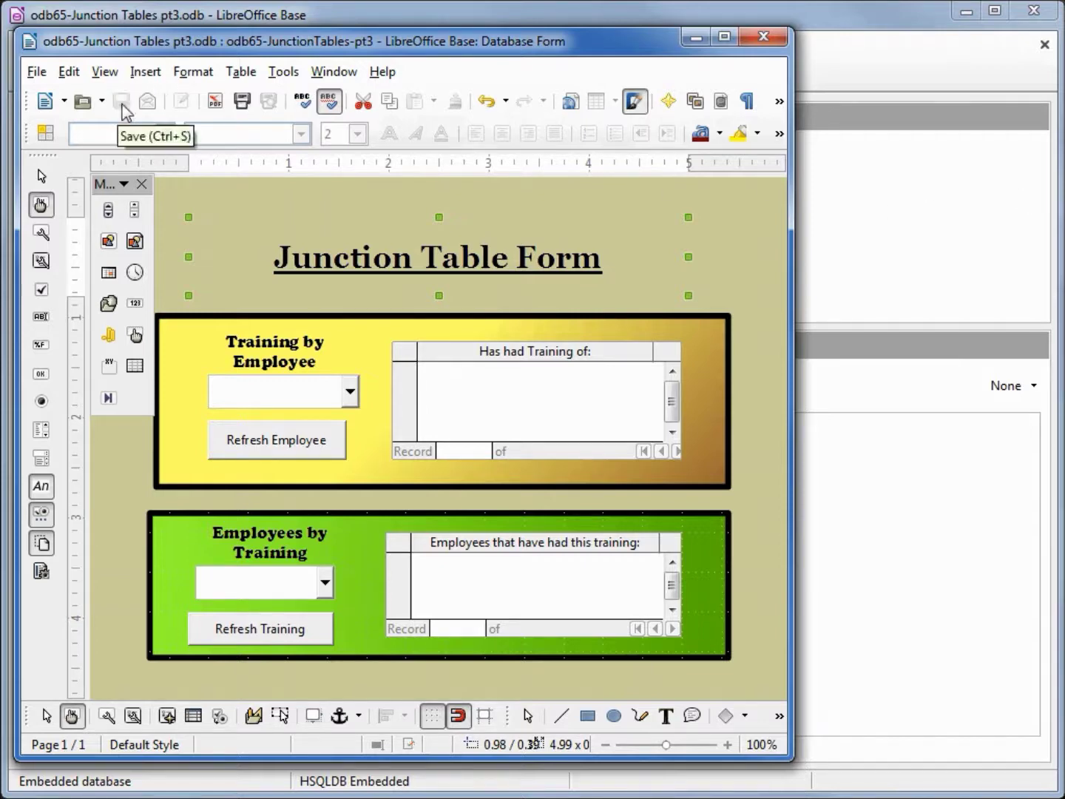
# - Run the form, pick LibreOffice Draw as the training, refresh, and confirm saving
pyautogui.click(72, 715)
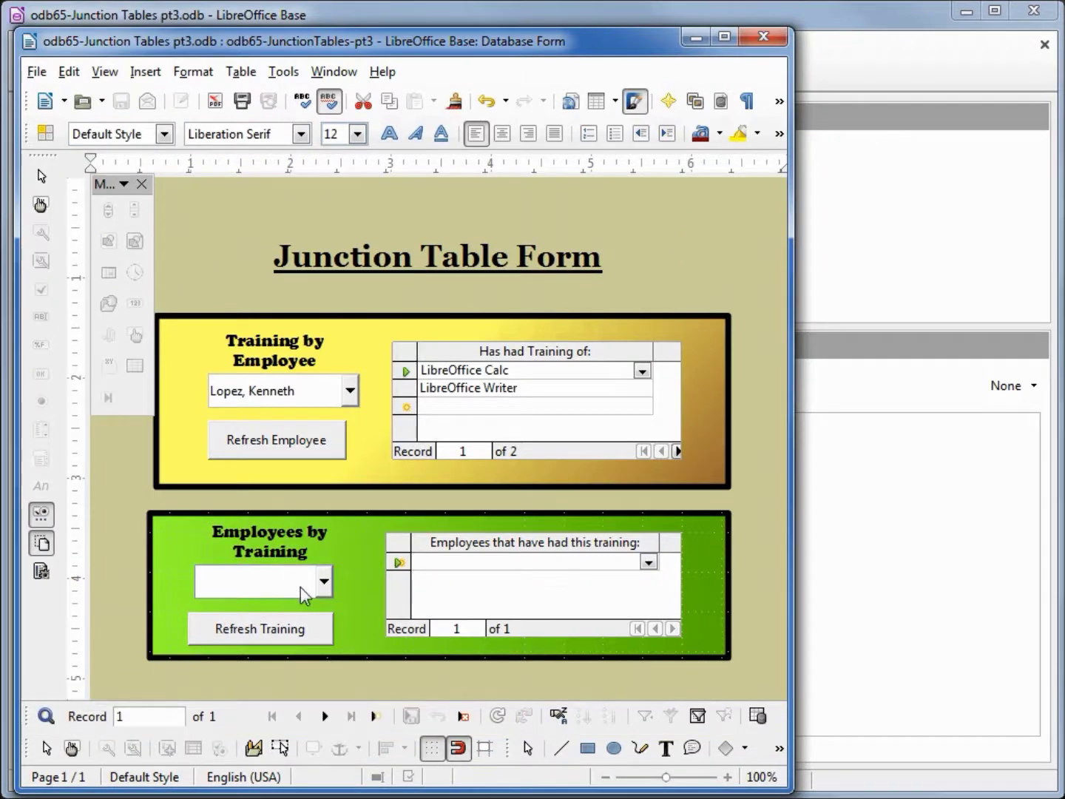
pyautogui.click(328, 579)
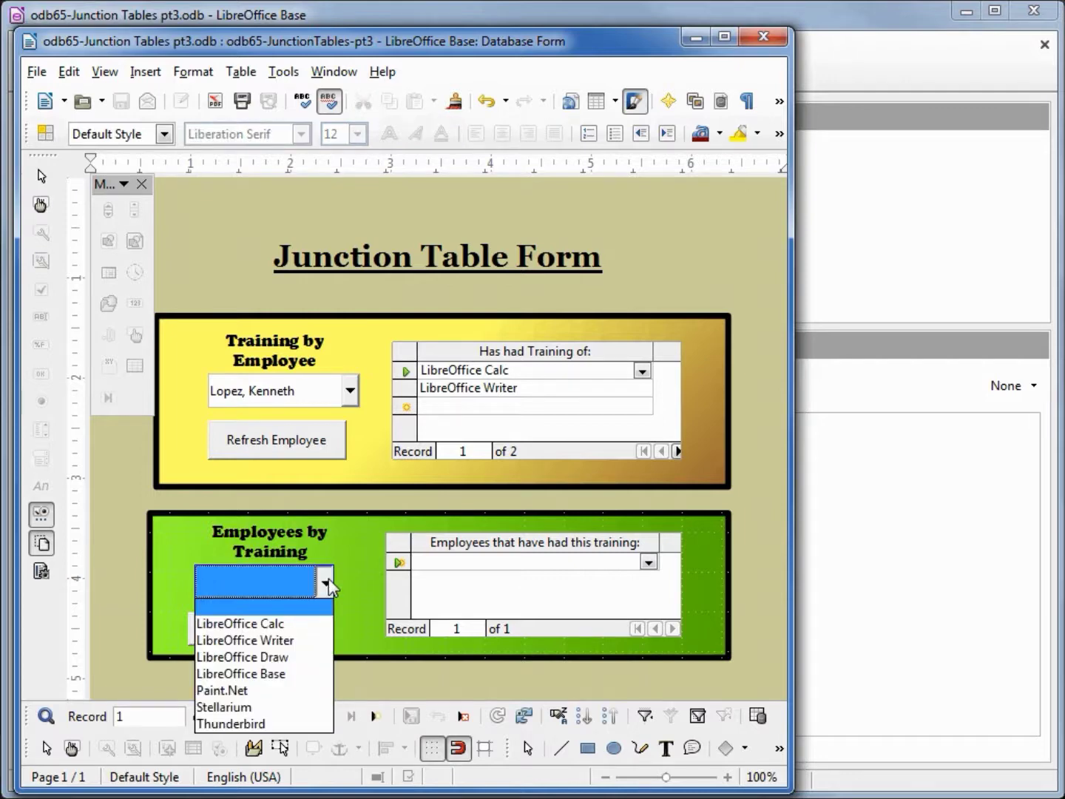
pyautogui.click(288, 663)
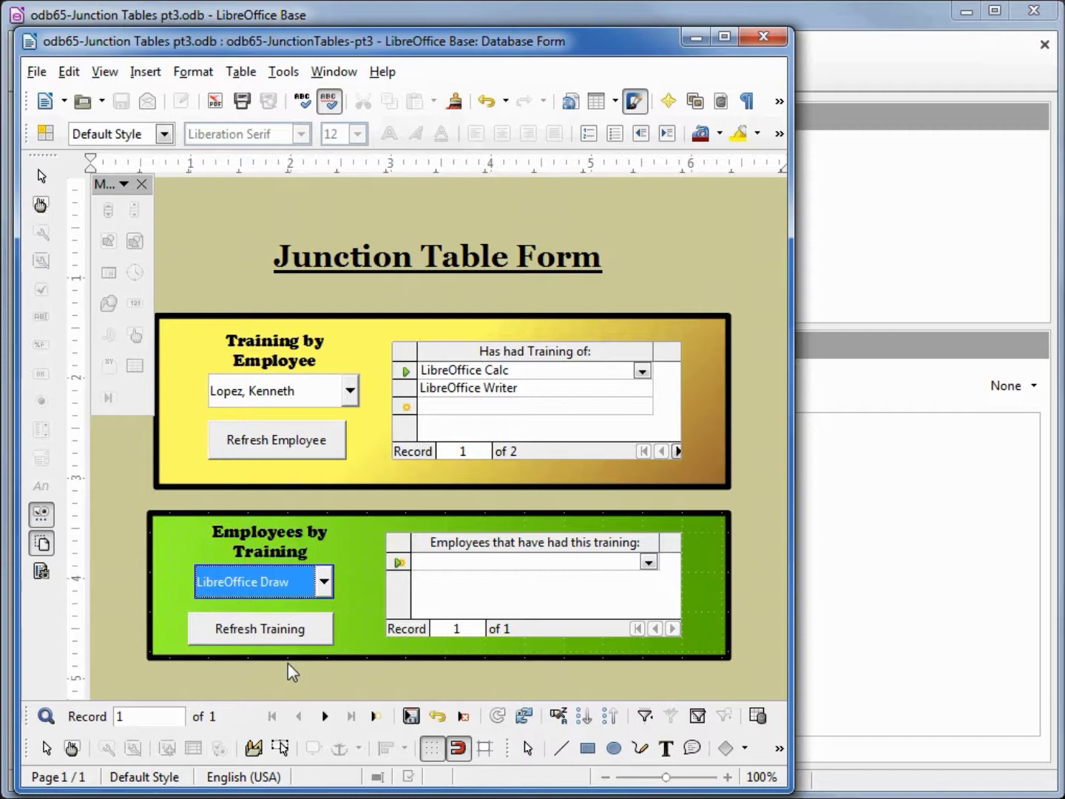
pyautogui.click(294, 634)
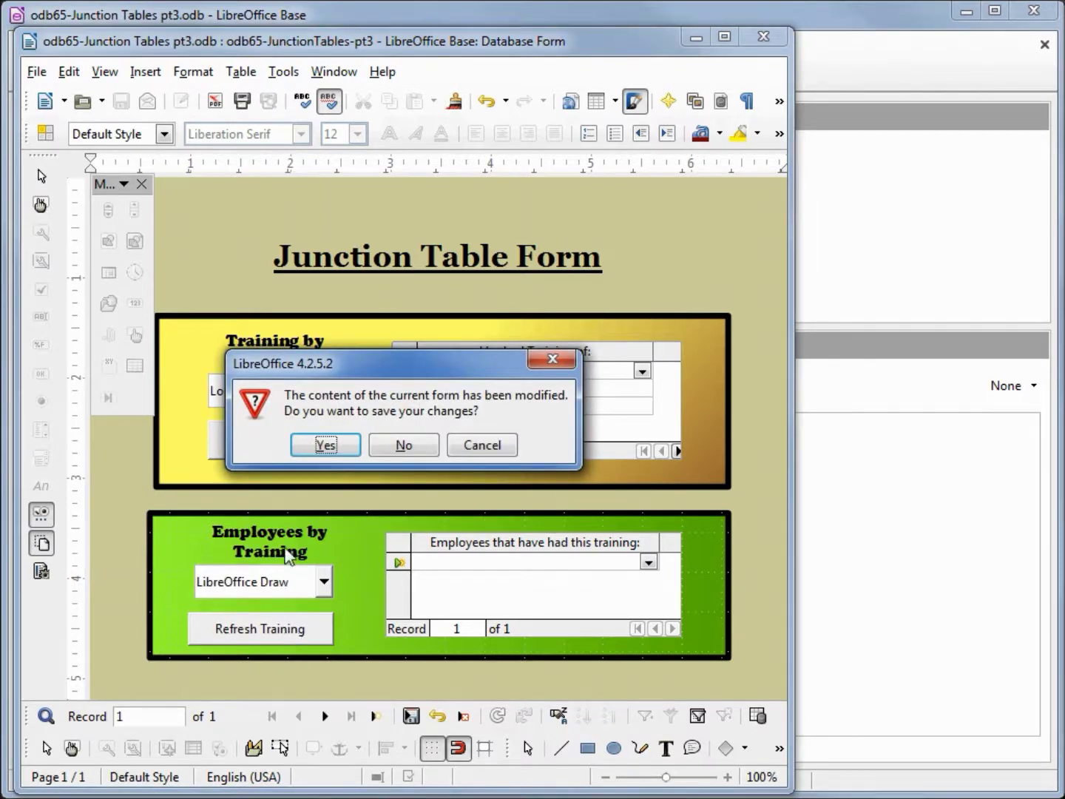
pyautogui.click(335, 450)
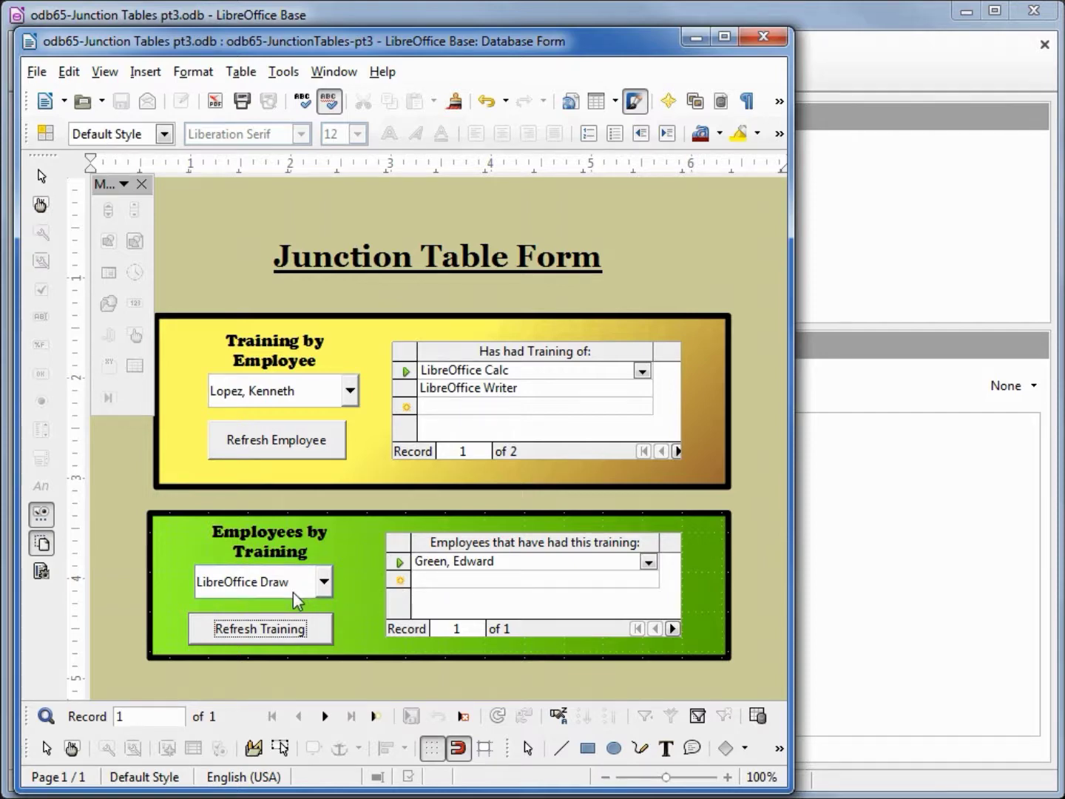
# - Choose another employee and refresh to show LibreOffice Writer, LibreOffice Draw and Paint.Net
pyautogui.click(351, 392)
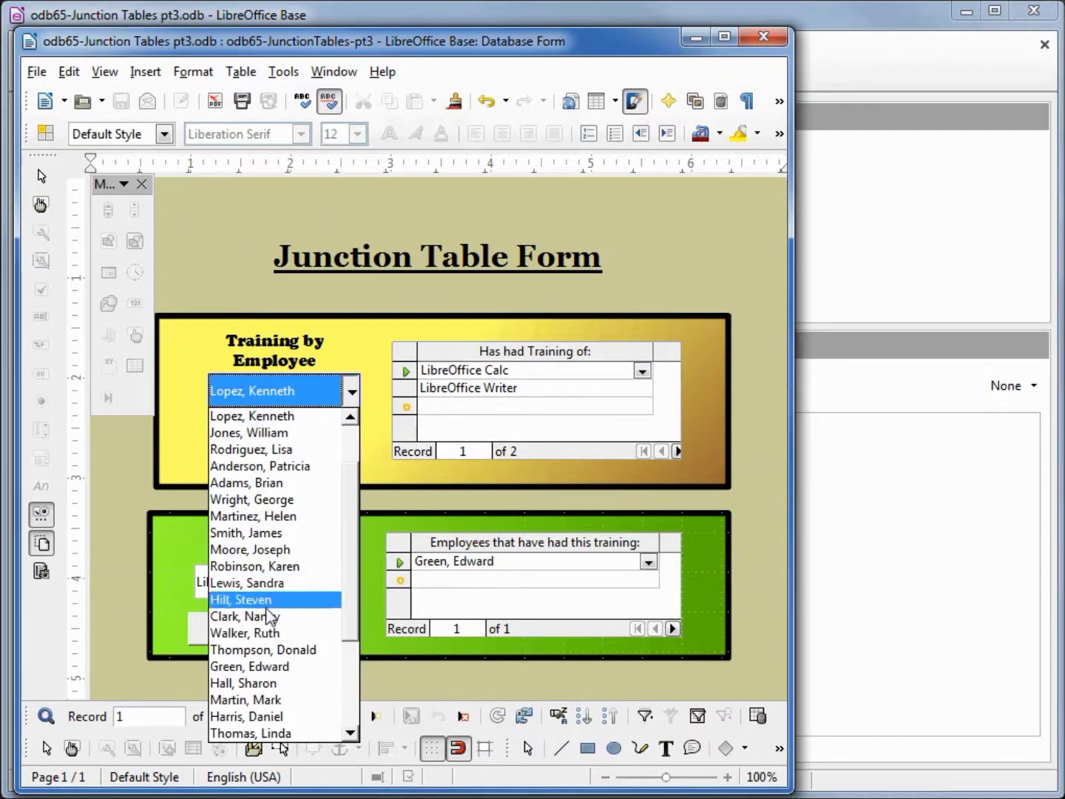
pyautogui.click(270, 669)
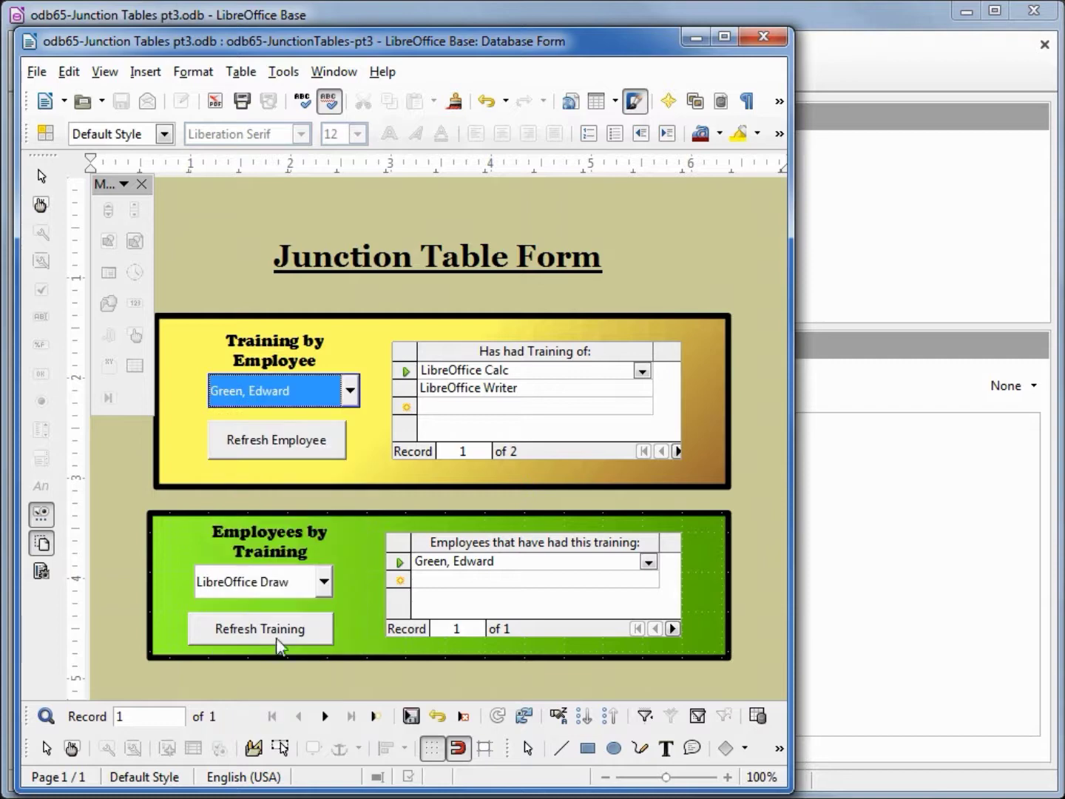
pyautogui.click(289, 439)
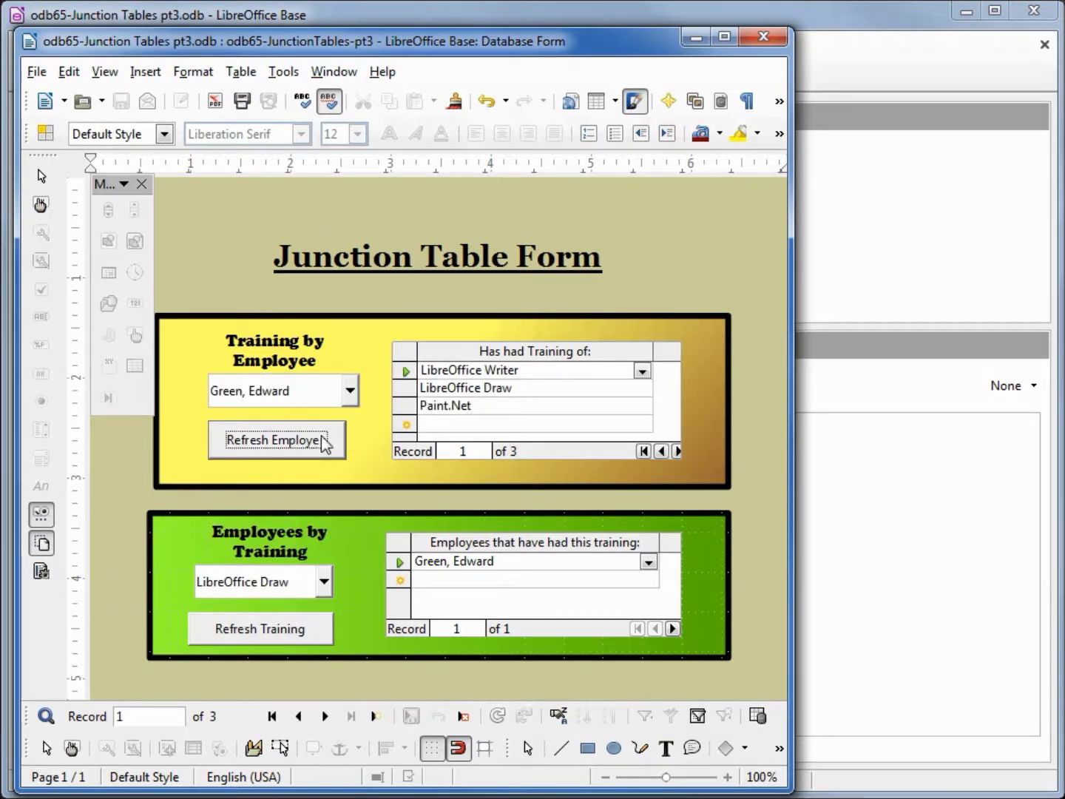
# - In design mode, use the Form Navigator to move Push Button 1 into Employees by Training
pyautogui.click(73, 749)
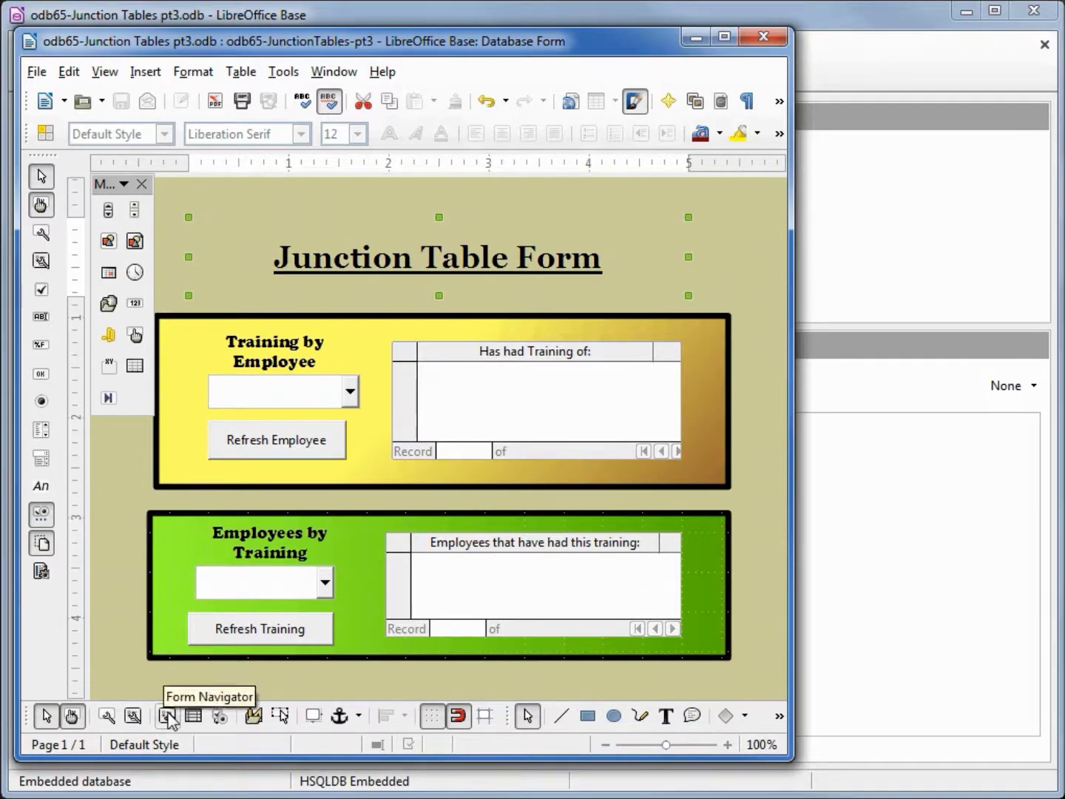
pyautogui.click(169, 716)
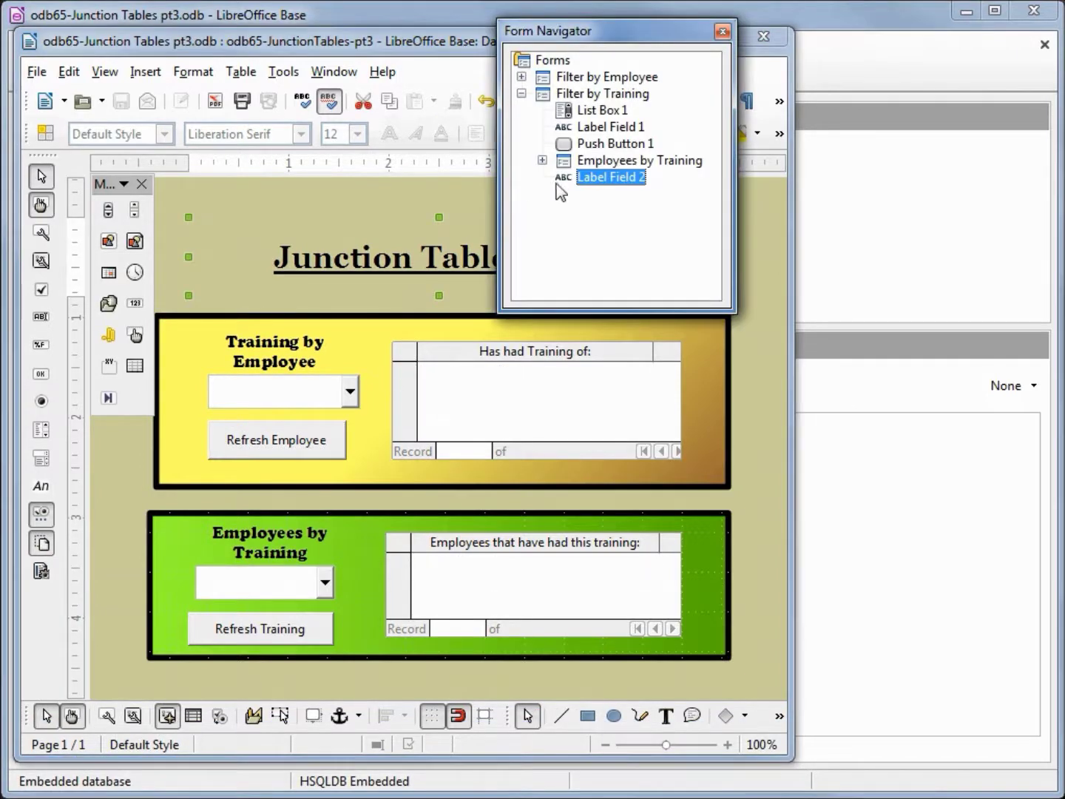
pyautogui.click(542, 160)
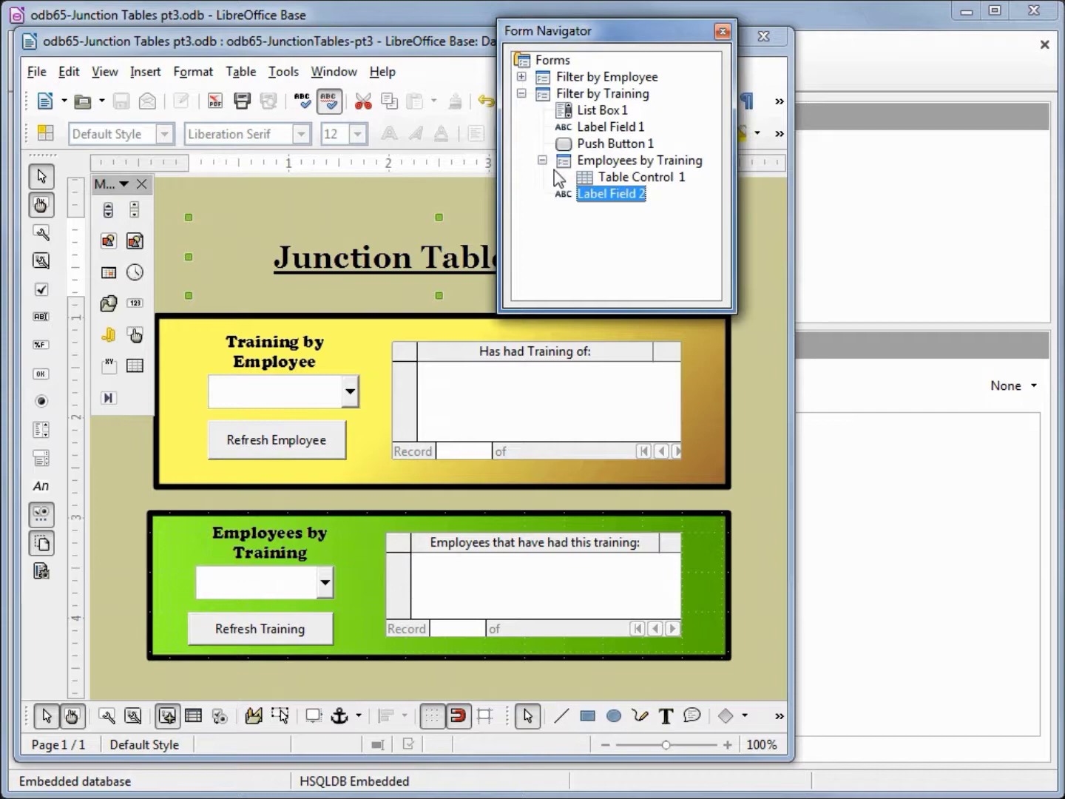
pyautogui.moveTo(596, 148); pyautogui.dragTo(615, 169)
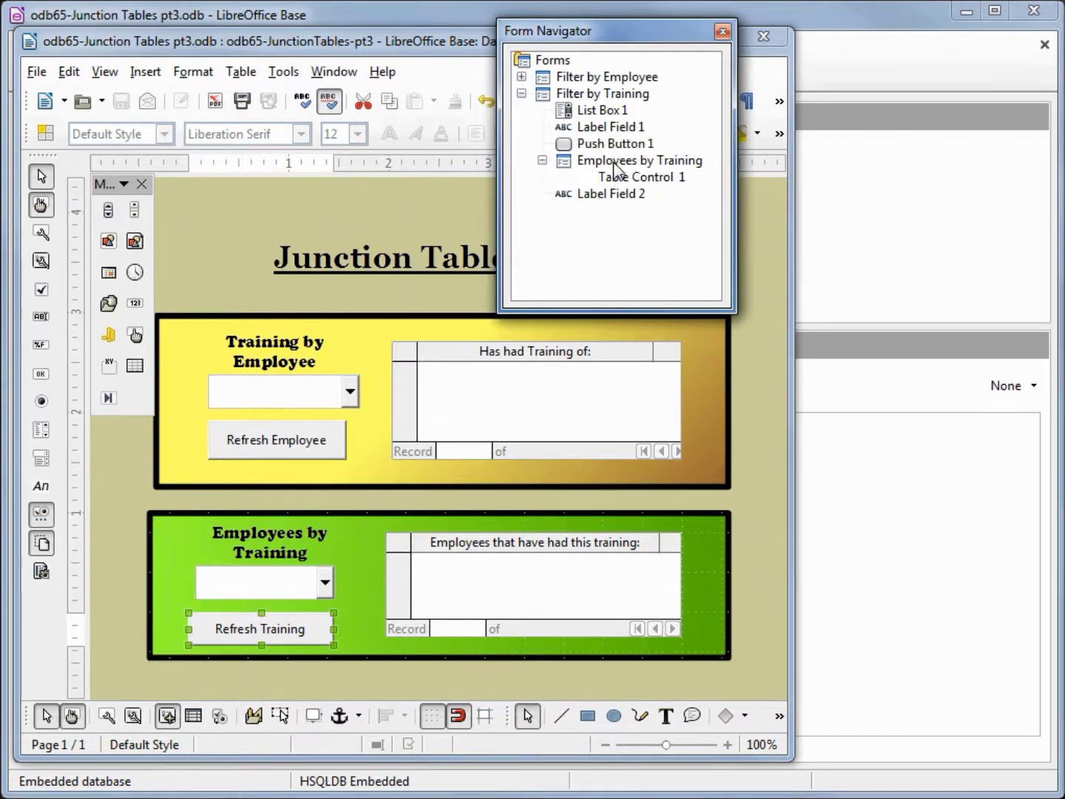
pyautogui.click(275, 395)
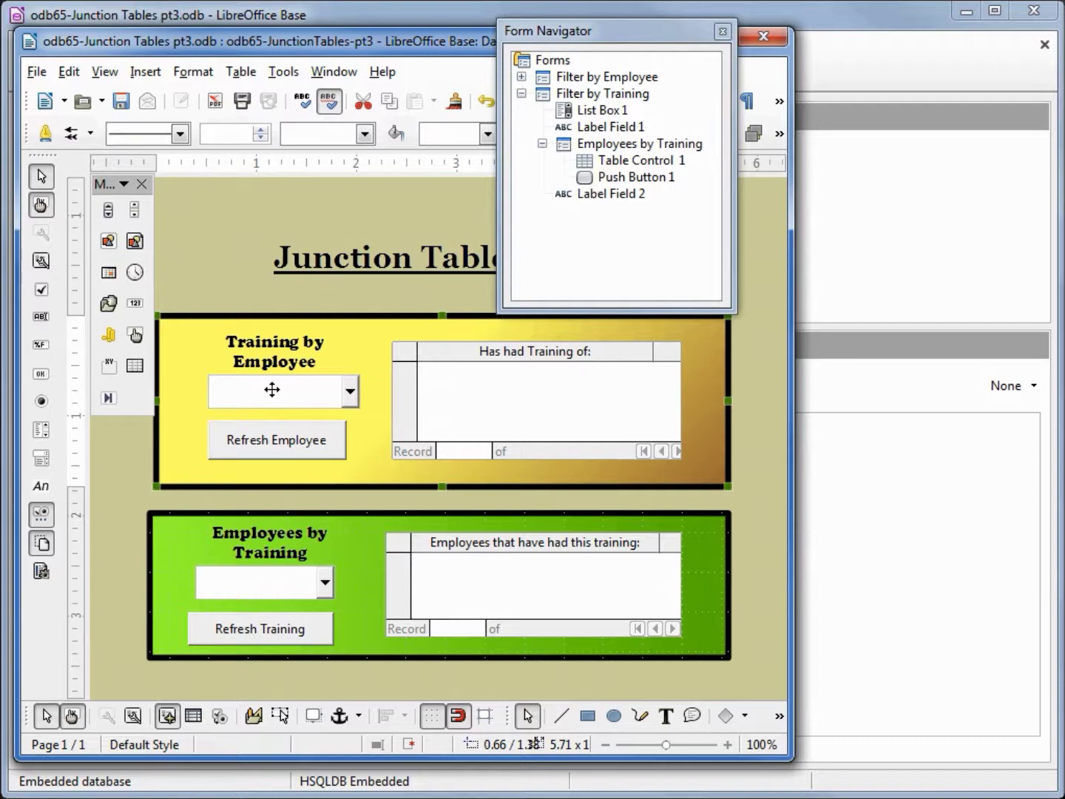
pyautogui.rightClick(272, 392)
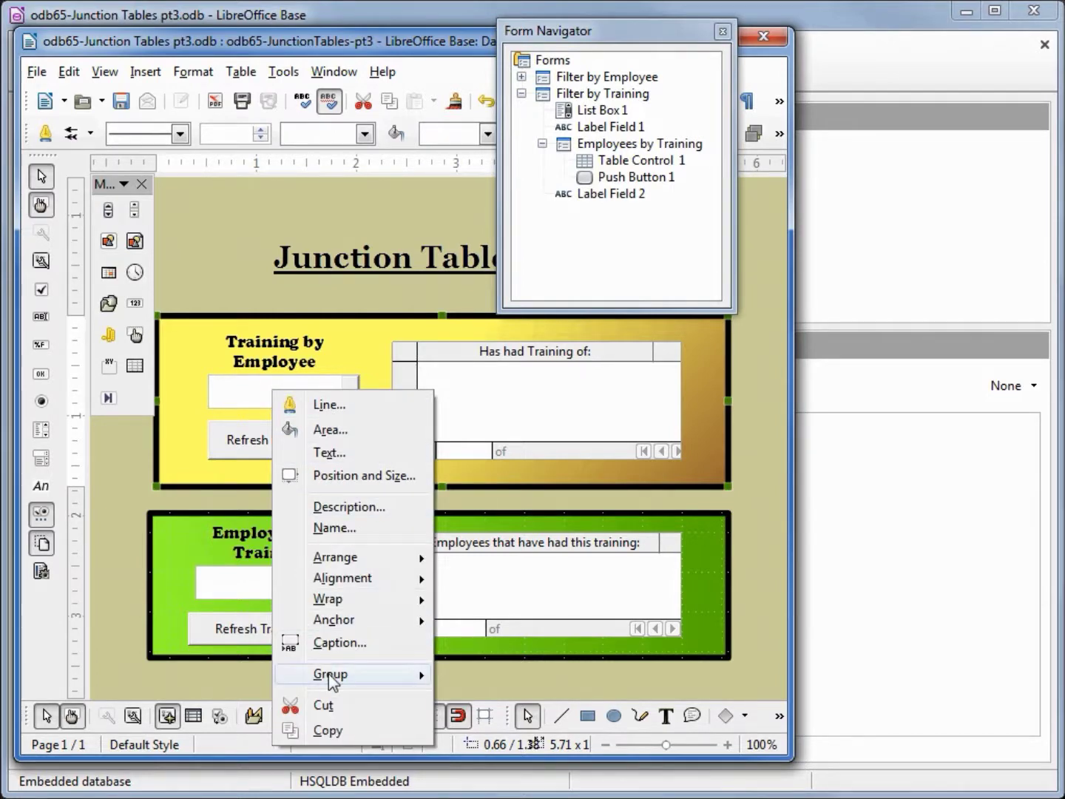
# - Enter the yellow group and open the employee list box's List content query from its Data properties
pyautogui.moveTo(410, 676)
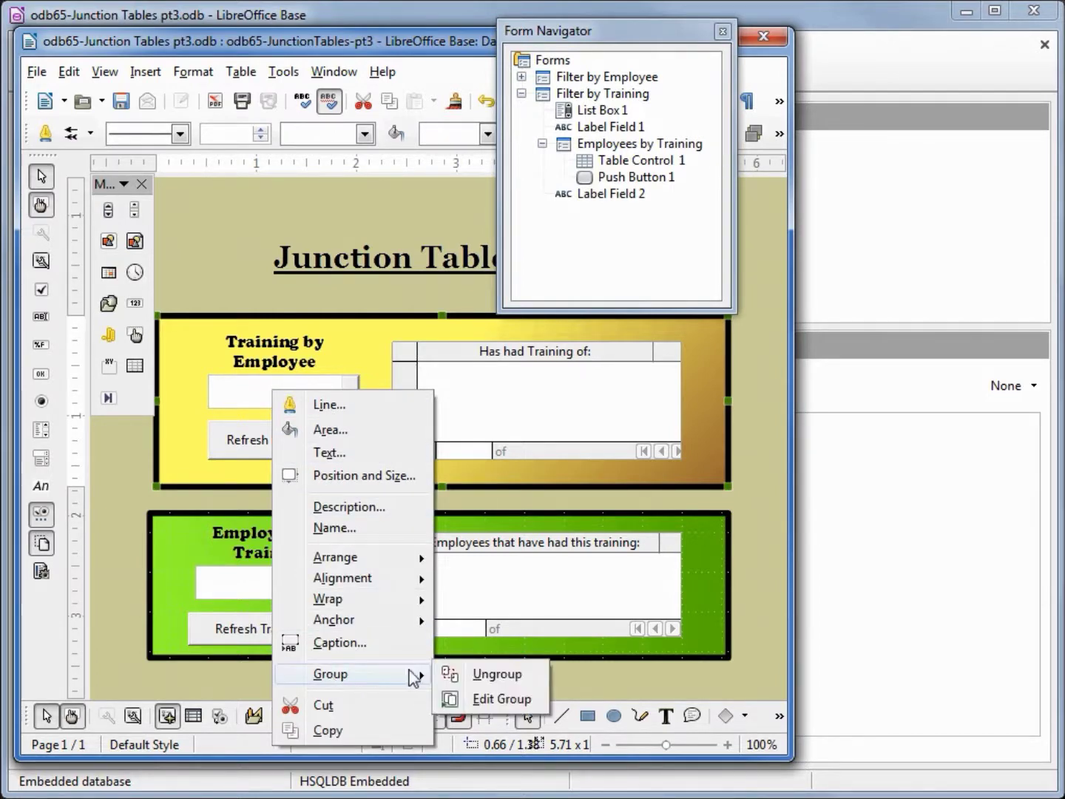
pyautogui.click(502, 698)
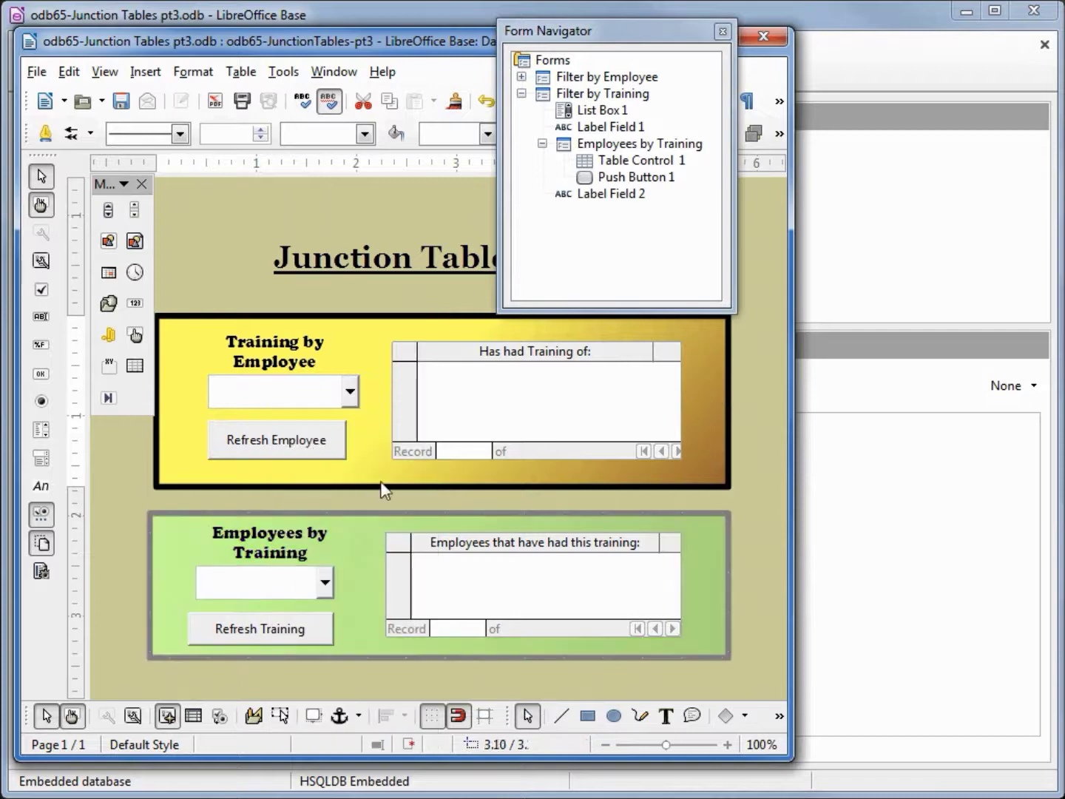
pyautogui.click(282, 388)
pyautogui.rightClick(284, 388)
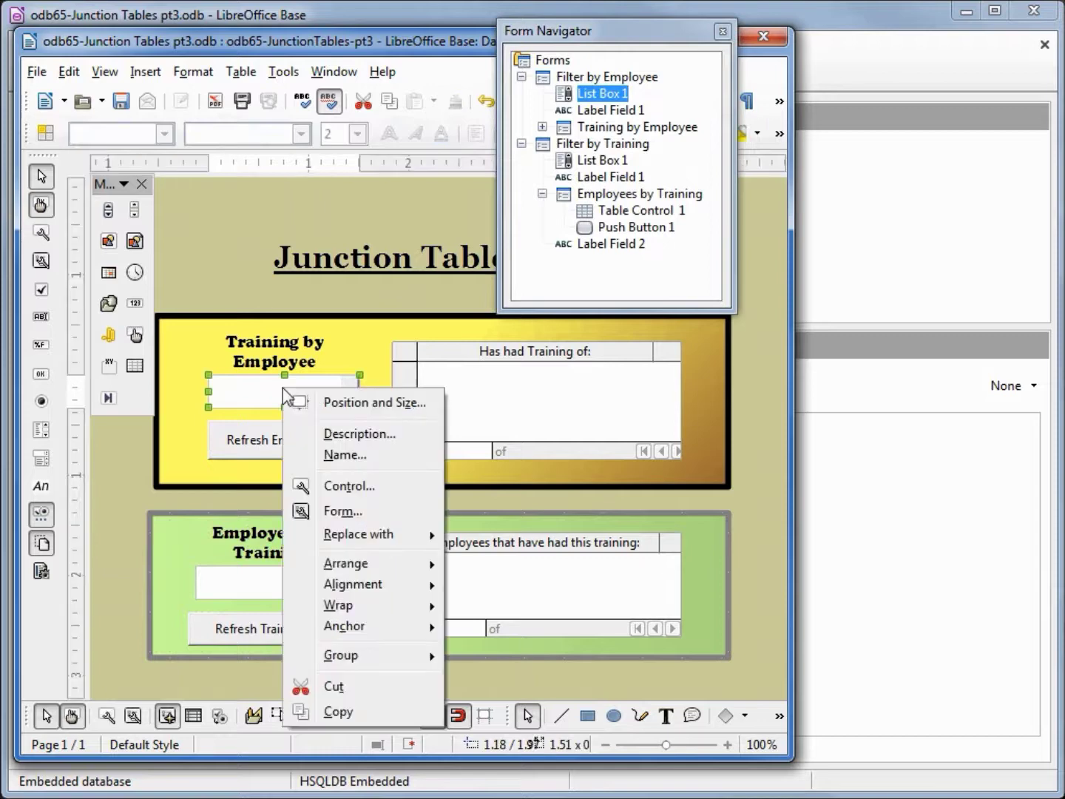
pyautogui.click(343, 486)
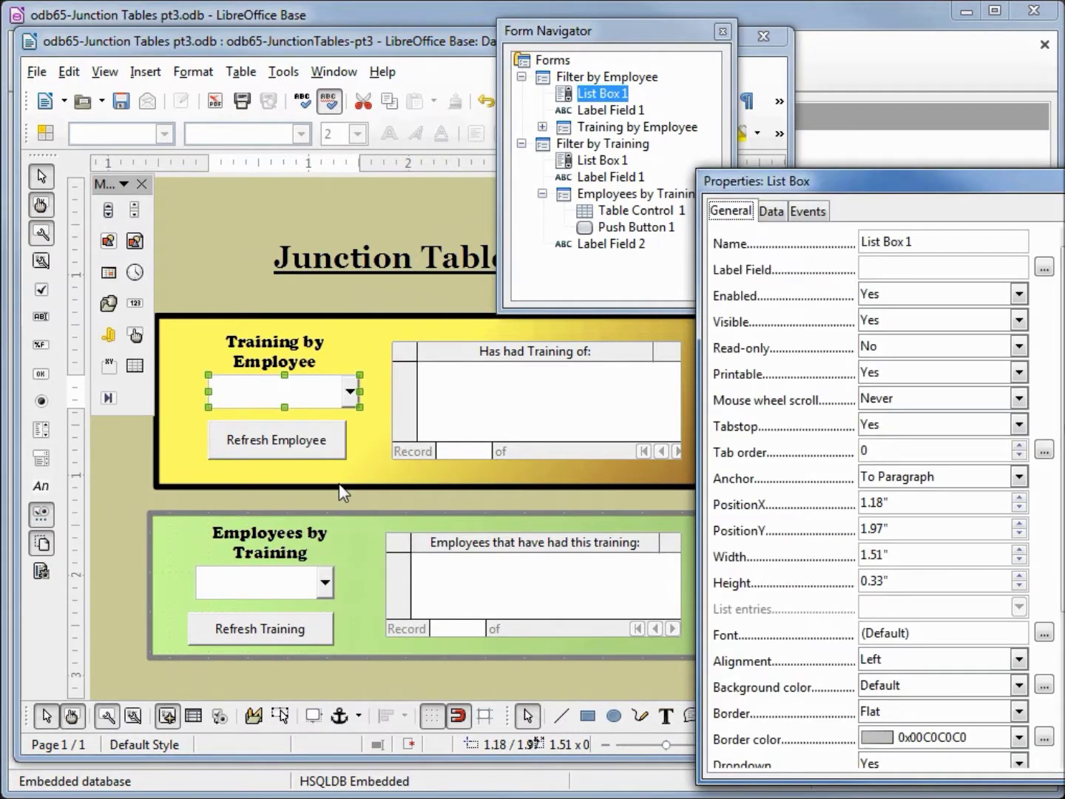
pyautogui.click(769, 210)
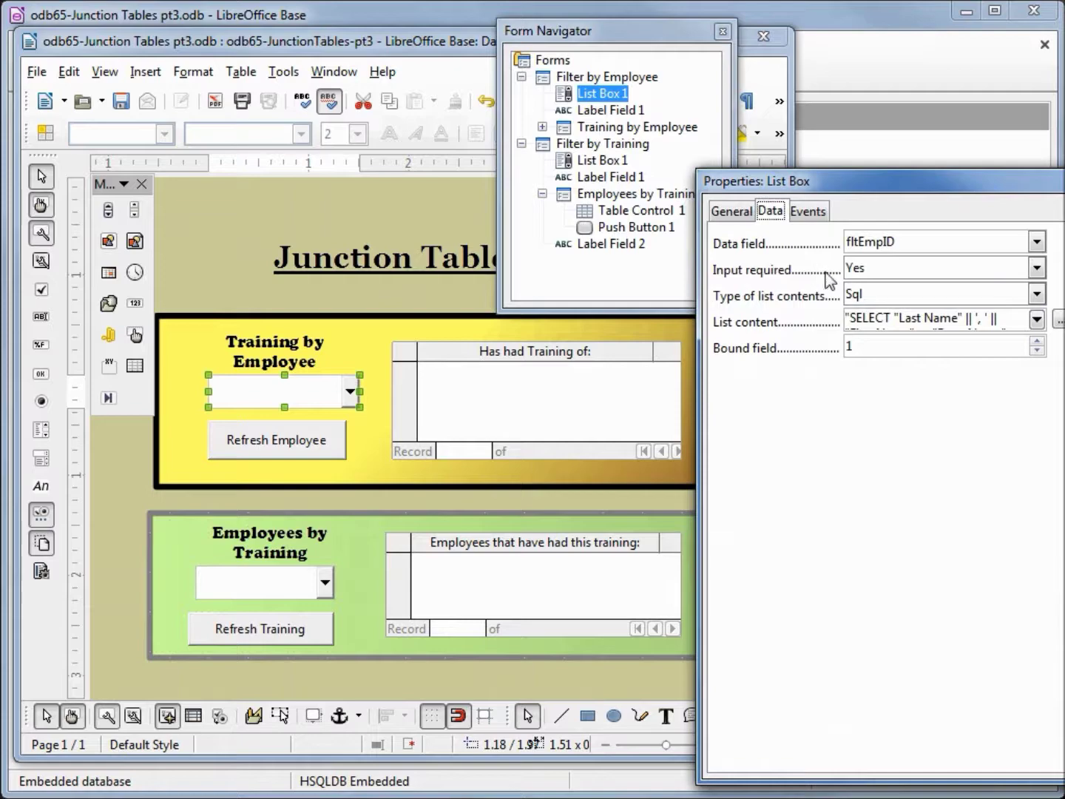
pyautogui.click(1057, 319)
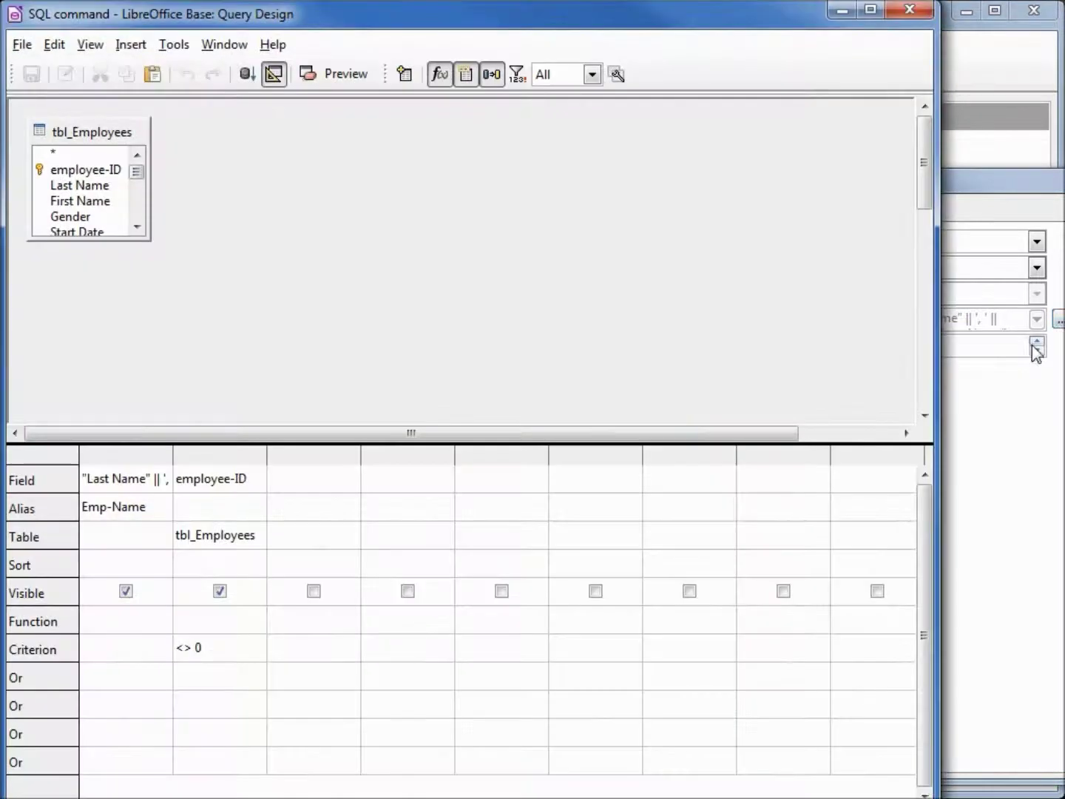
# - Sort Emp-Name ascending, preview the 32 alphabetical employees, and save the list-content query
pyautogui.click(97, 566)
pyautogui.click(163, 563)
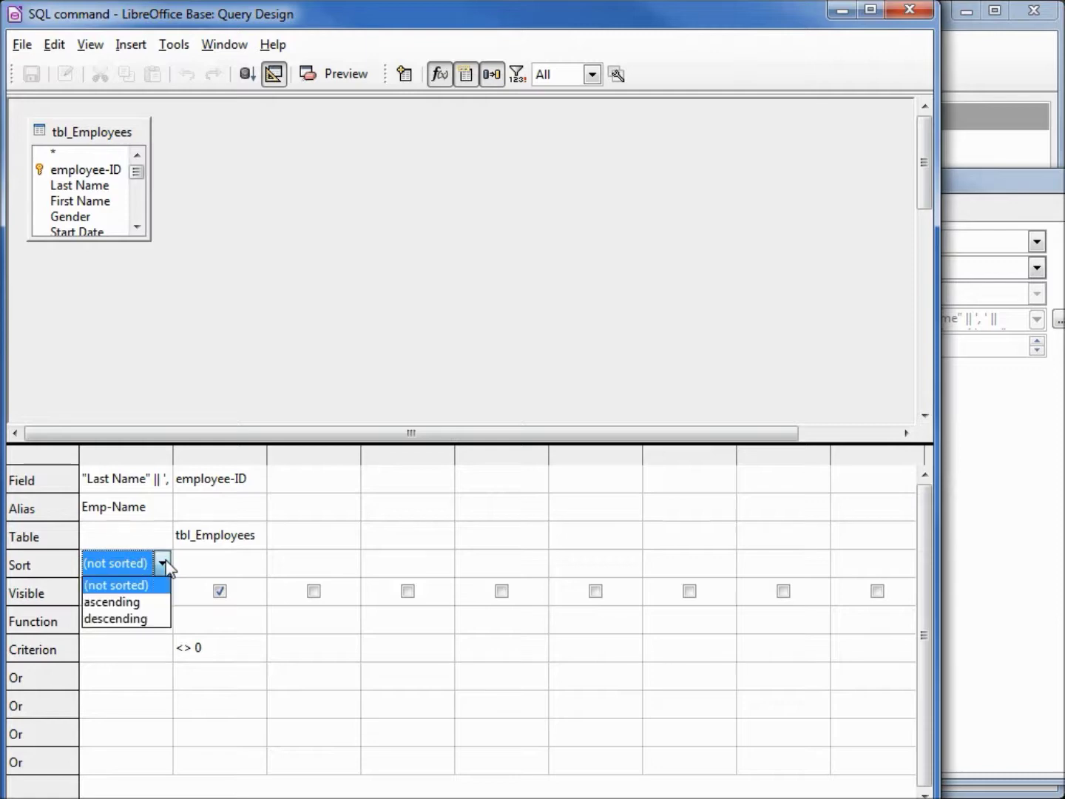
pyautogui.click(136, 608)
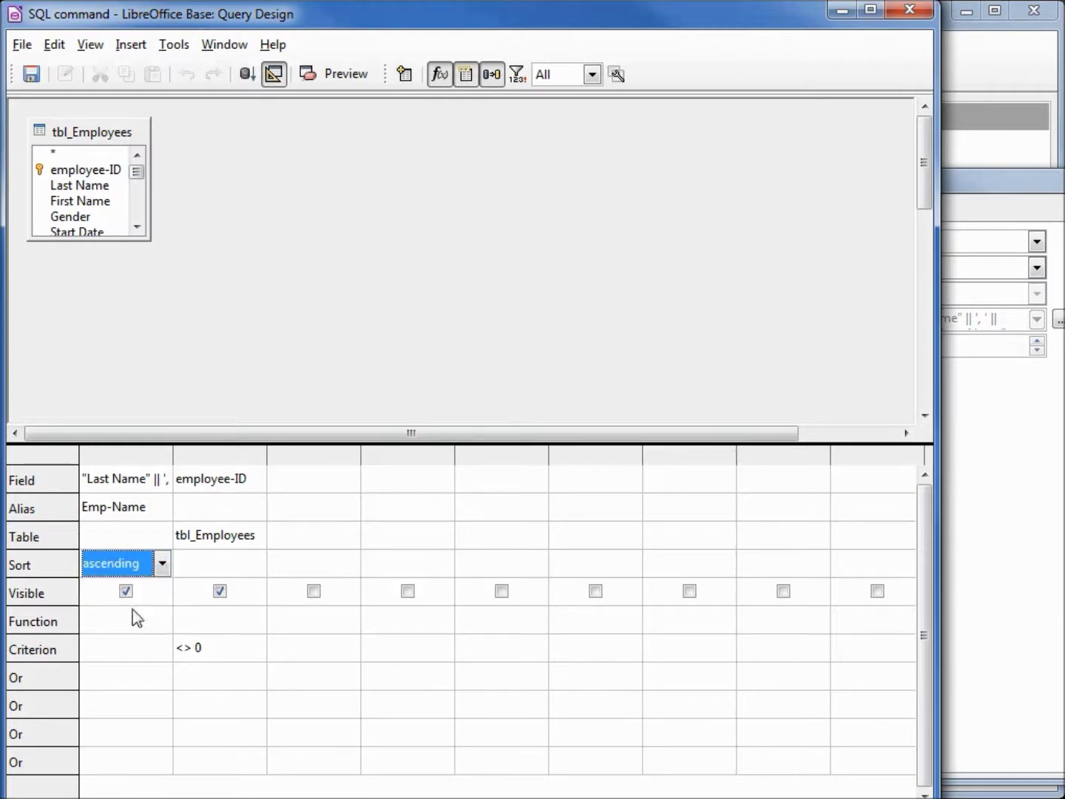
pyautogui.click(219, 562)
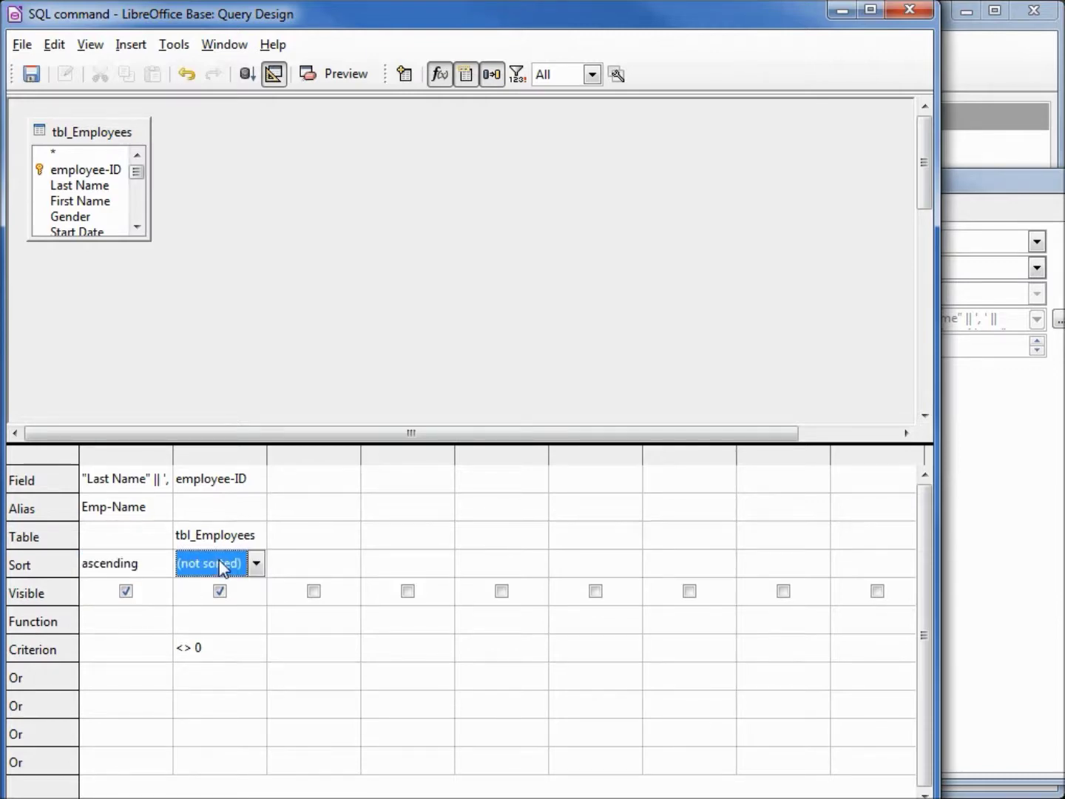
pyautogui.click(250, 74)
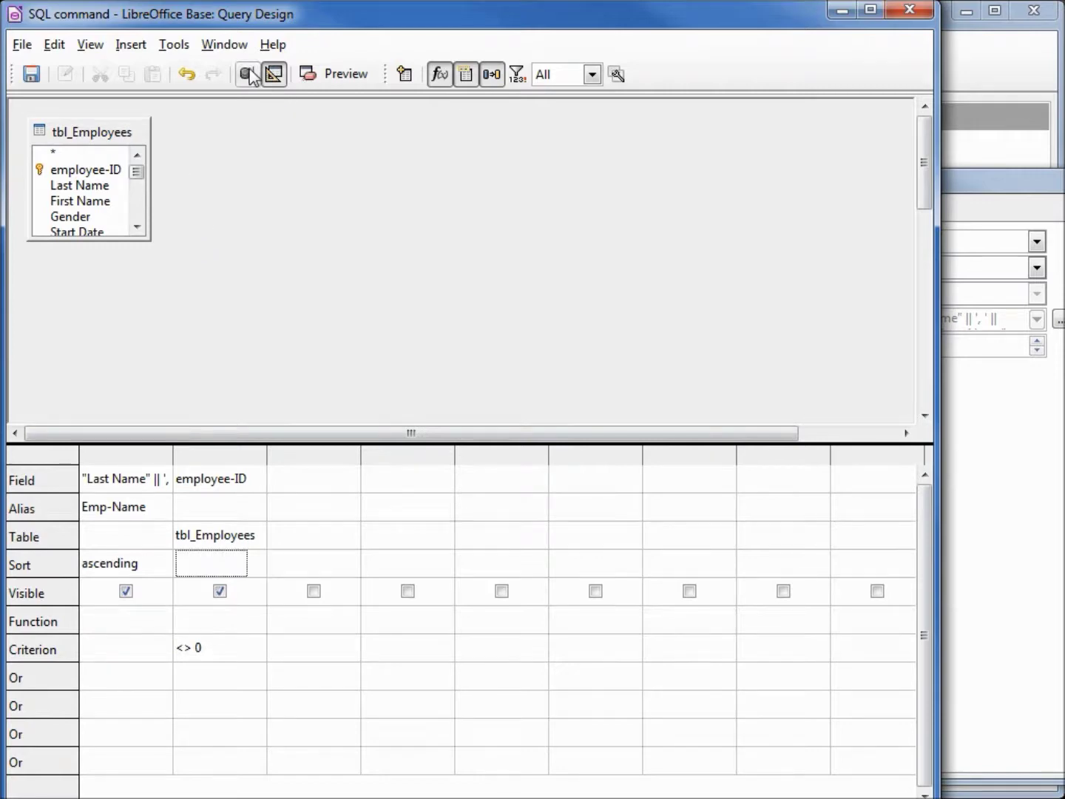
pyautogui.click(31, 76)
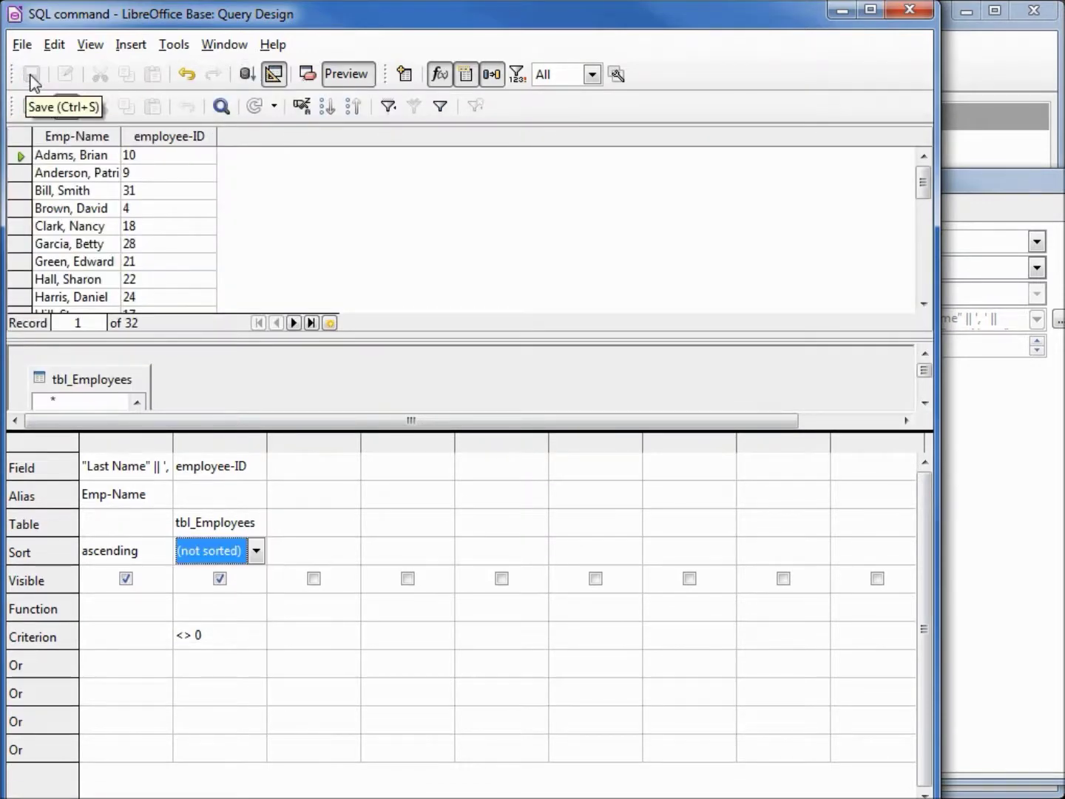
pyautogui.click(910, 11)
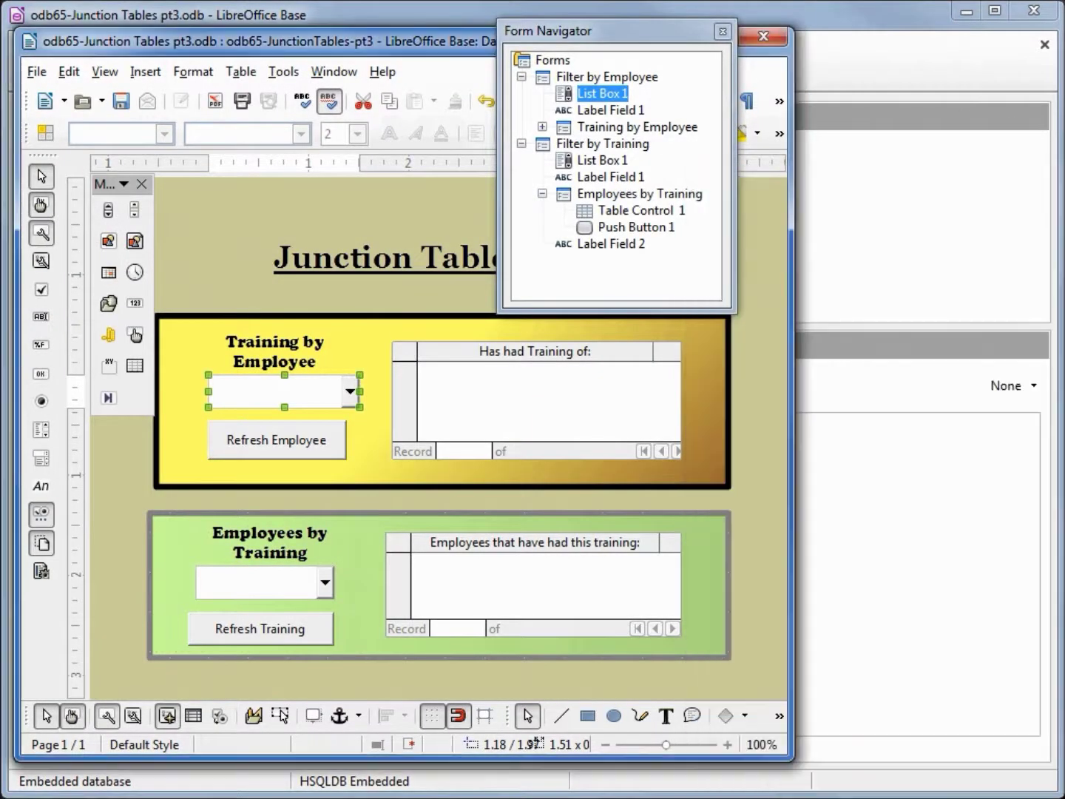
# - Close the Form Navigator, save the form, and switch off Design Mode
pyautogui.click(722, 31)
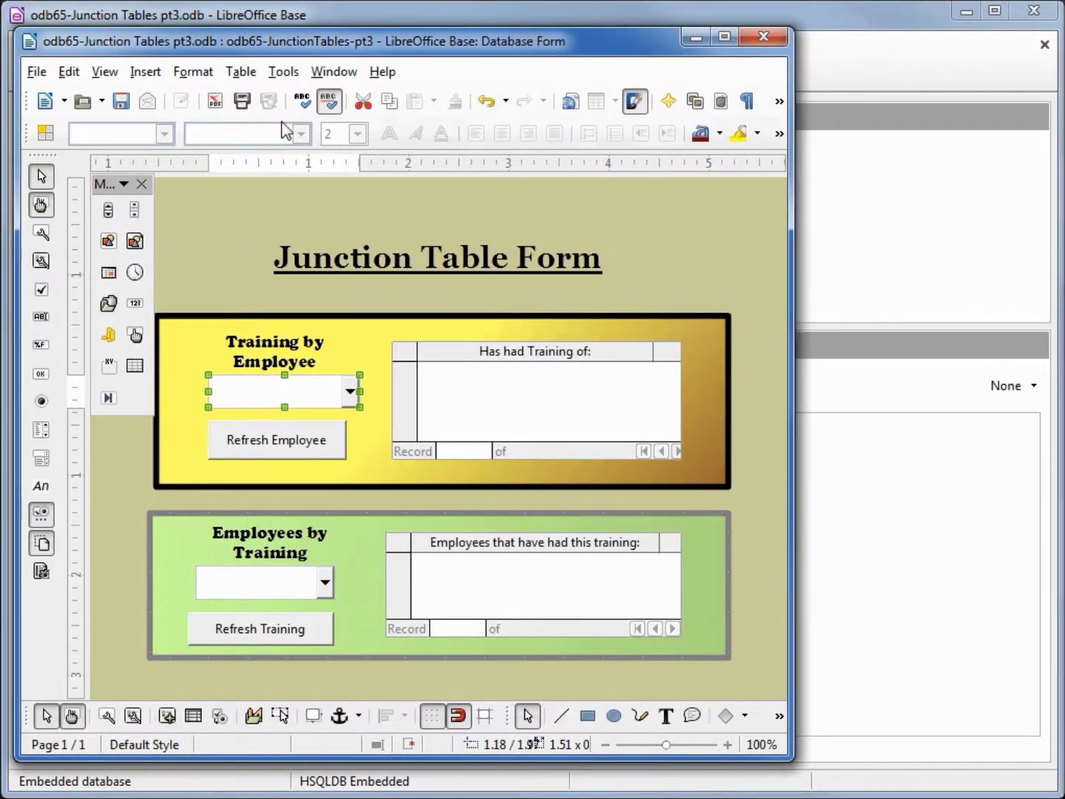
pyautogui.click(120, 101)
pyautogui.click(70, 716)
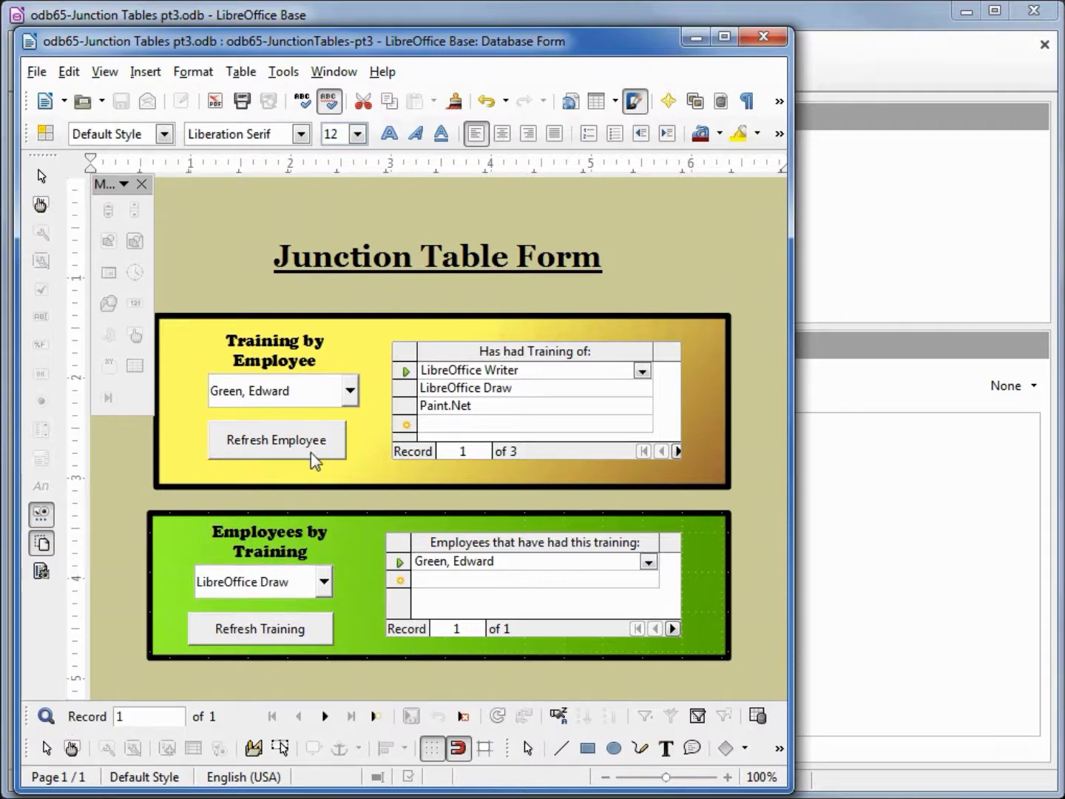
# - Confirm the employee list is alphabetical, then refresh training for LibreOffice Writer, listing three employees
pyautogui.click(351, 392)
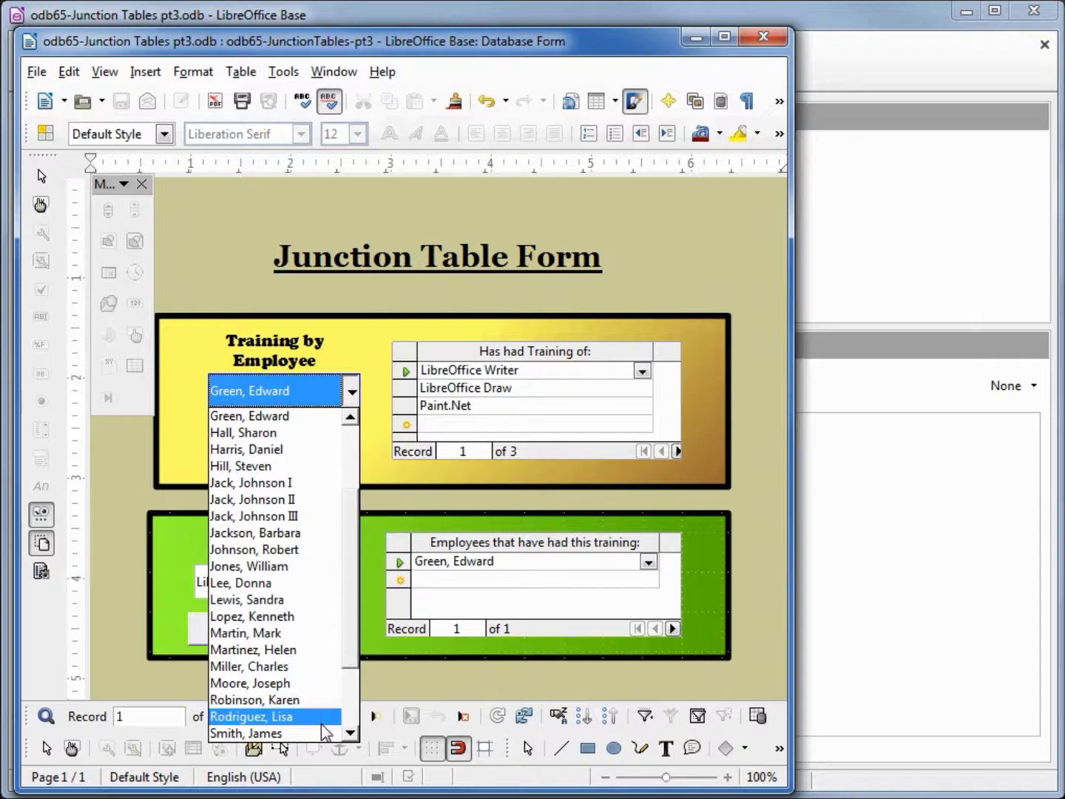
pyautogui.click(350, 392)
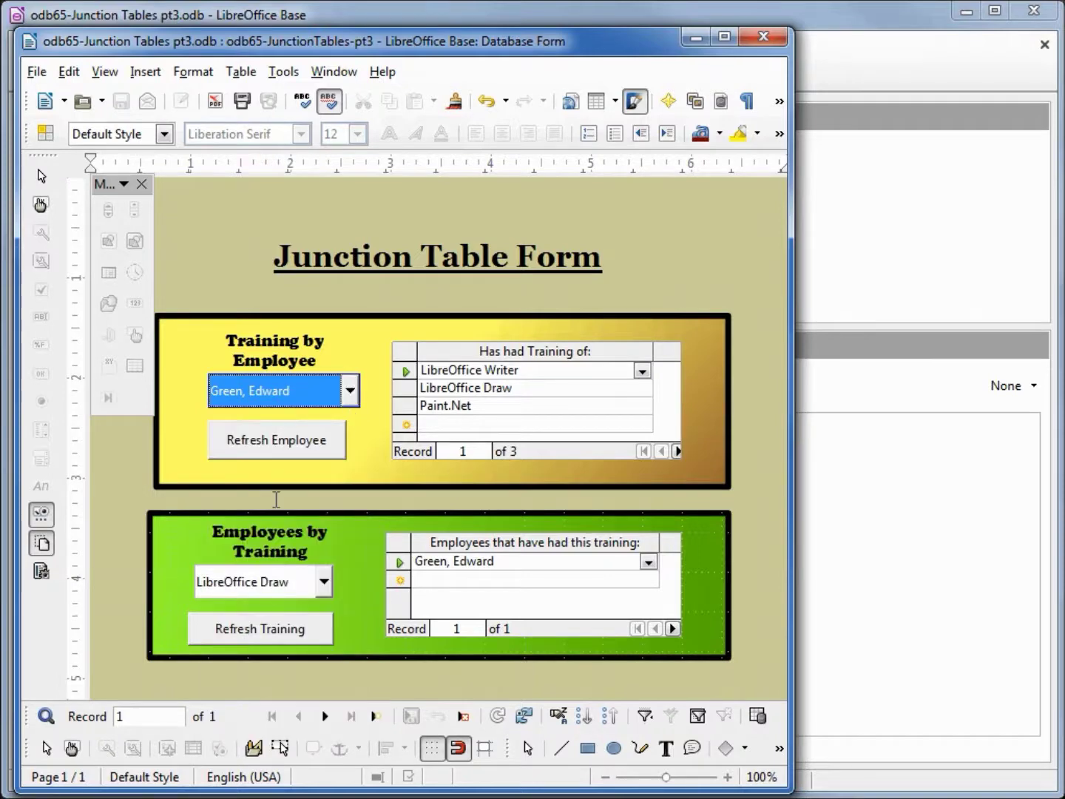
pyautogui.click(323, 582)
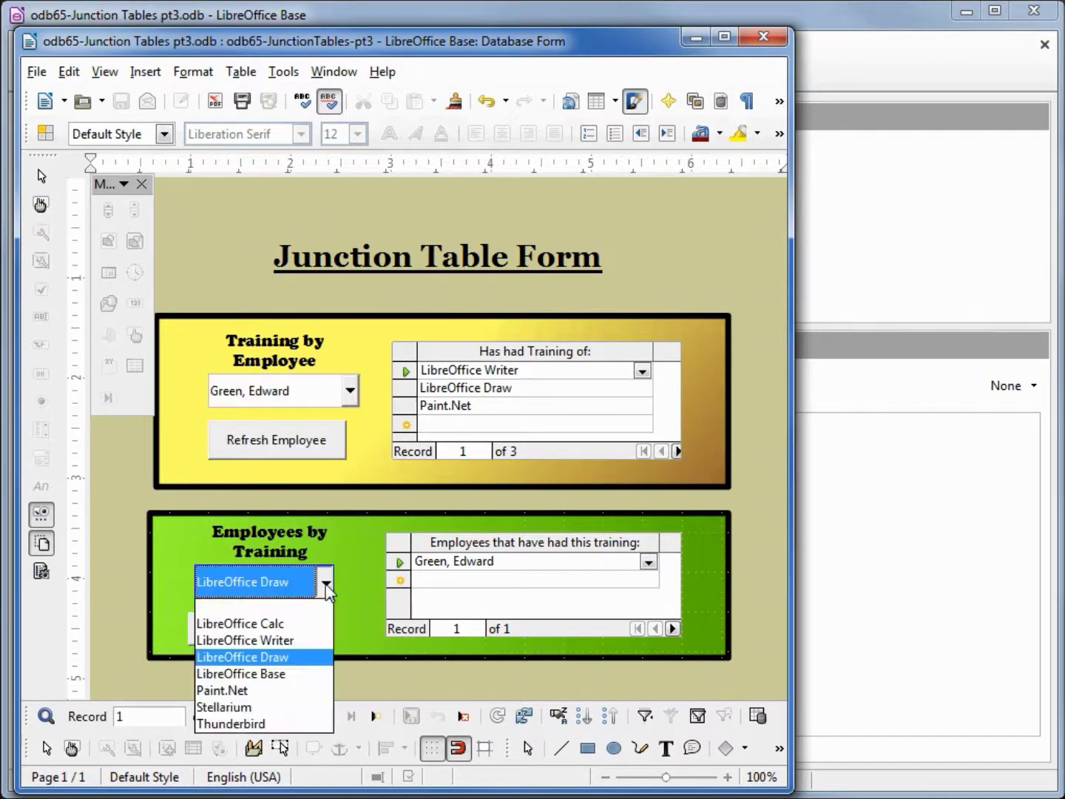
pyautogui.click(285, 641)
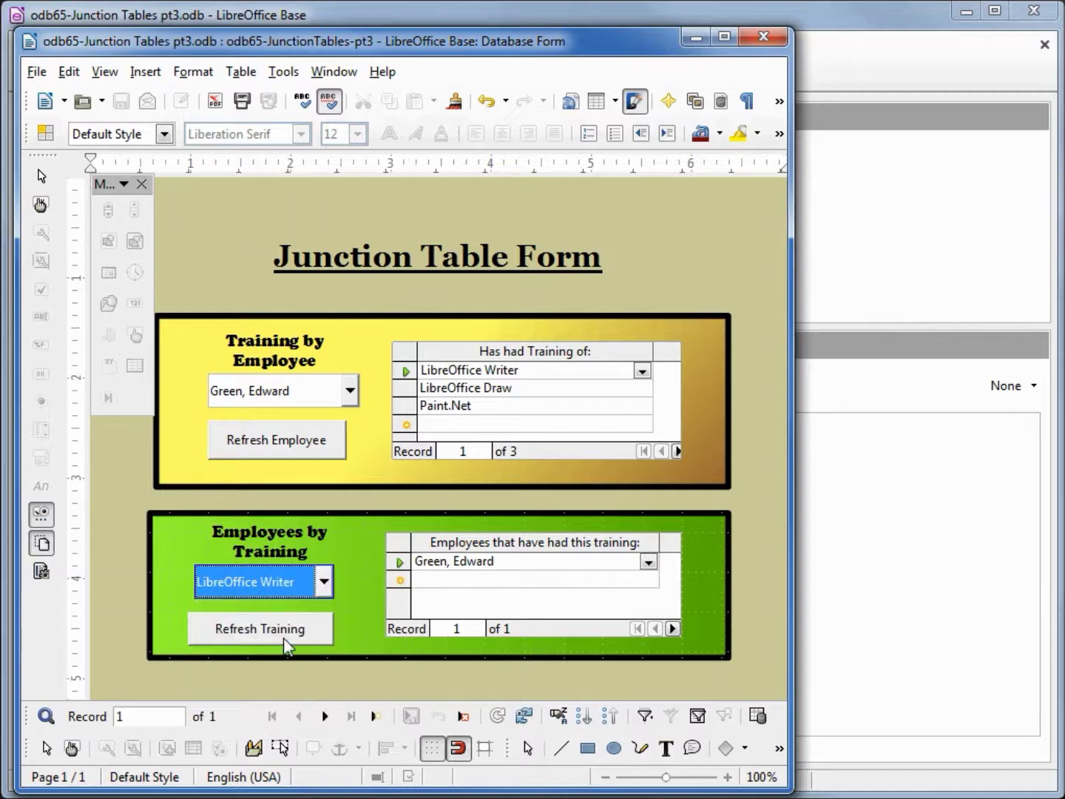
pyautogui.click(283, 633)
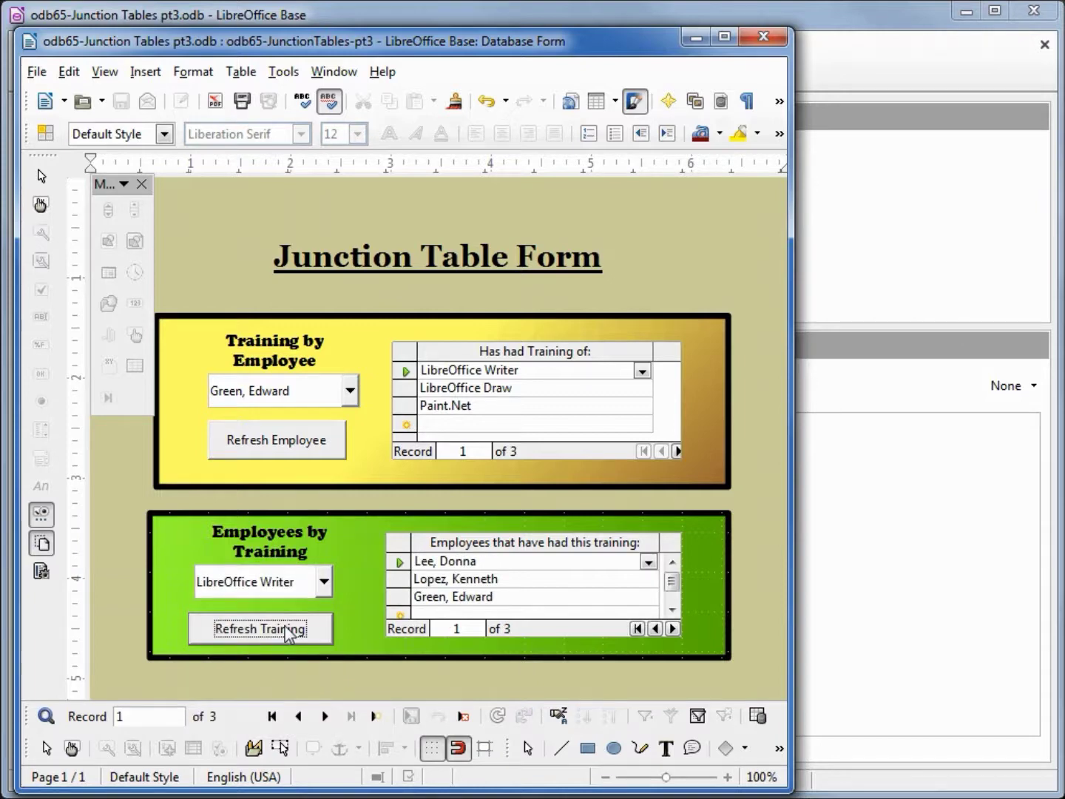